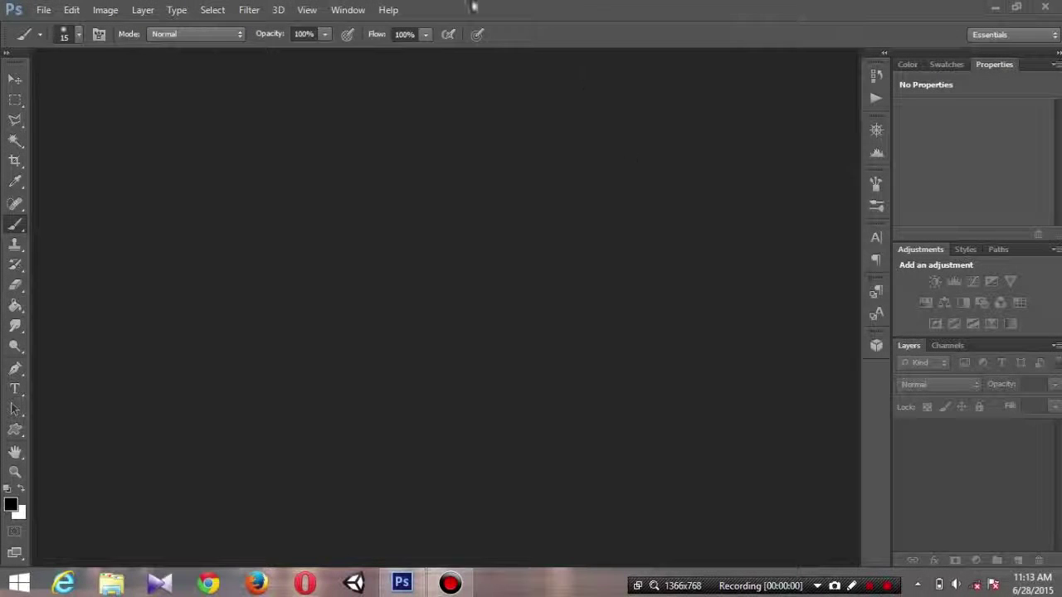
# Create a new 900×600 px, 180 ppi document with a transparent background
pyautogui.click(44, 10)
pyautogui.click(46, 25)
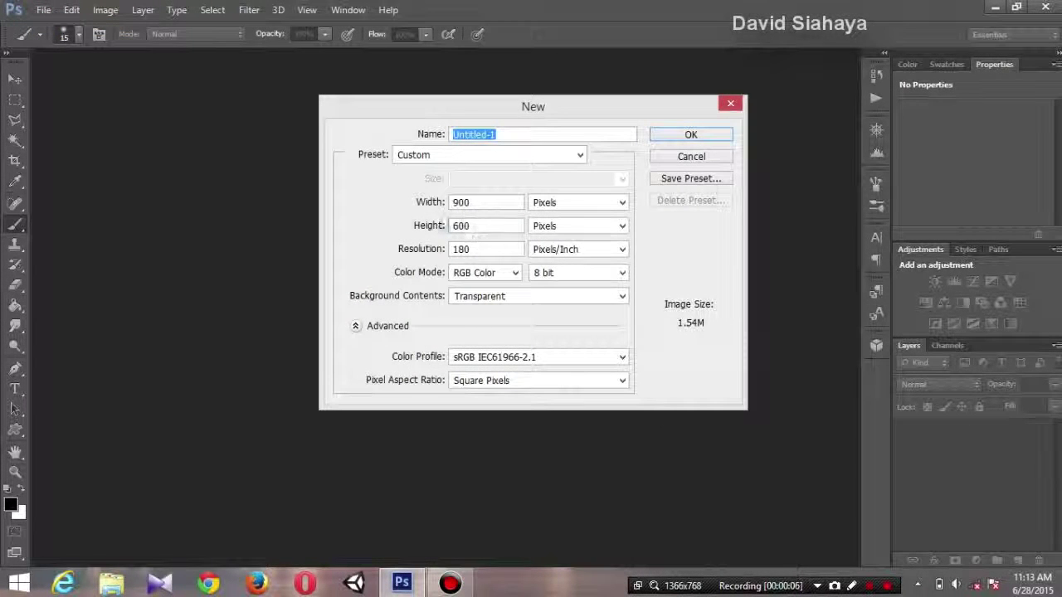
pyautogui.click(718, 134)
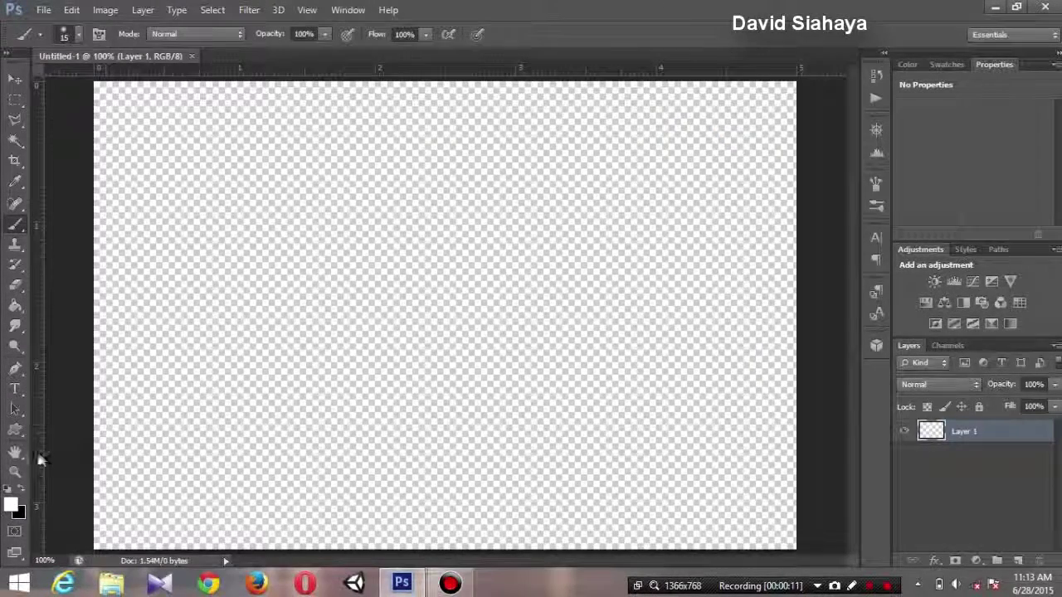
# Fit the canvas on screen and choose File > Place
pyautogui.click(17, 472)
pyautogui.rightClick(329, 265)
pyautogui.click(356, 275)
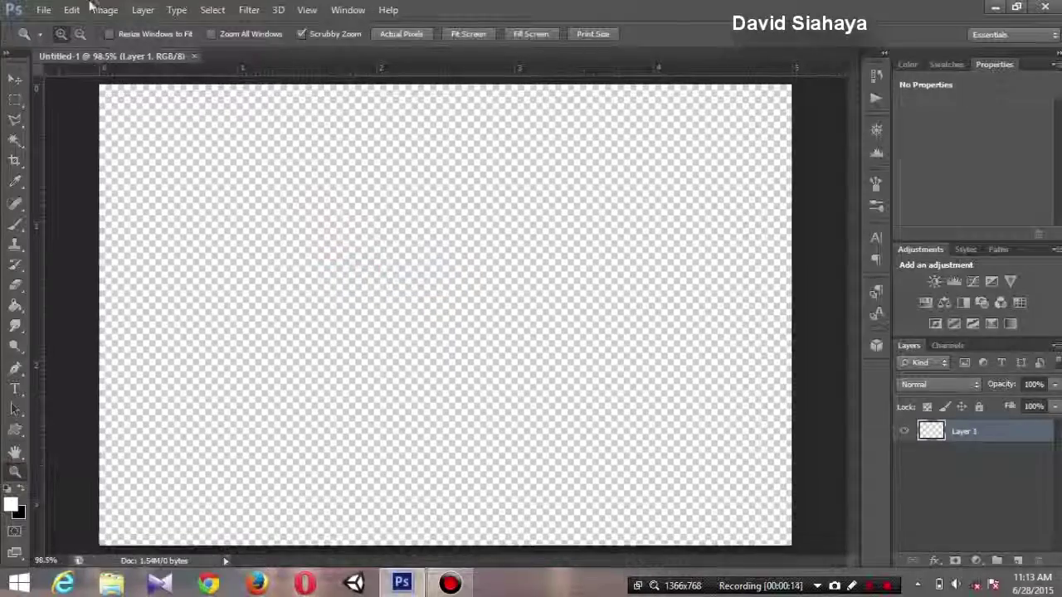
pyautogui.click(44, 10)
pyautogui.click(49, 262)
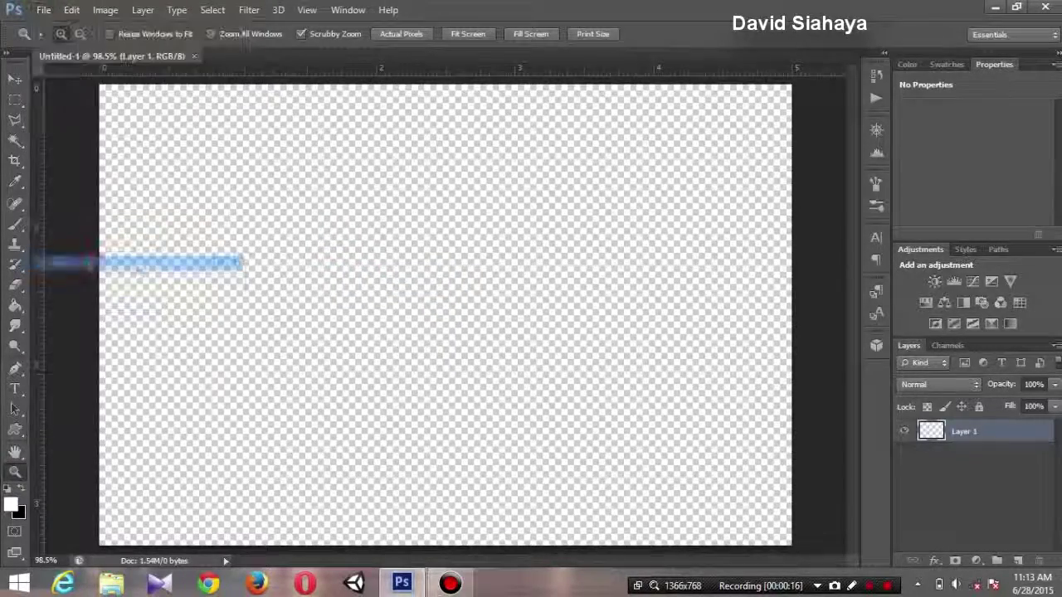
# Place the cloudy_sky_ii_by_theinversion image onto the canvas
pyautogui.moveTo(746, 166); pyautogui.dragTo(746, 220)
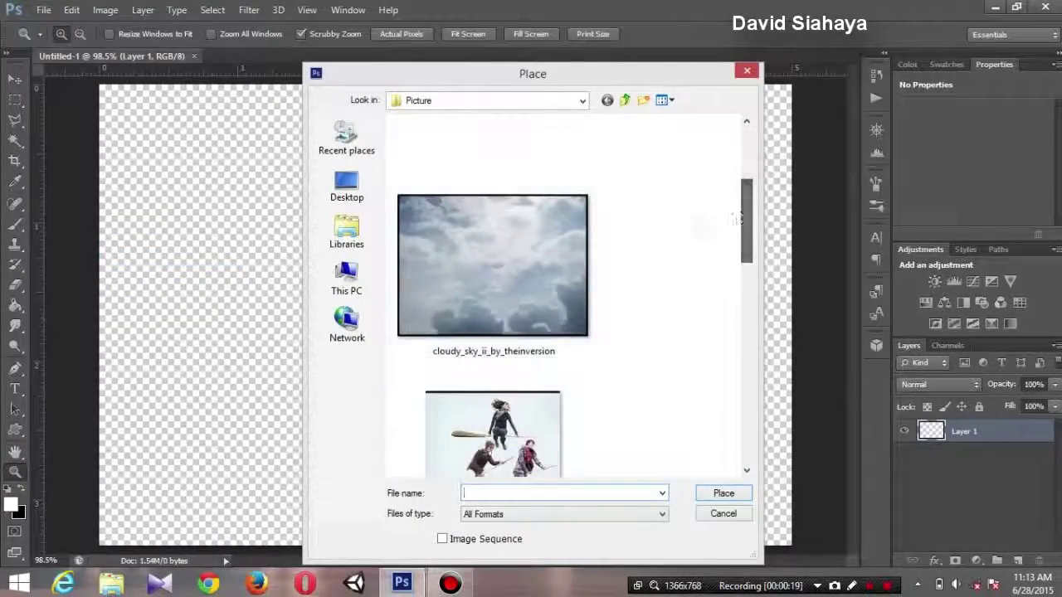
pyautogui.click(540, 271)
pyautogui.click(724, 493)
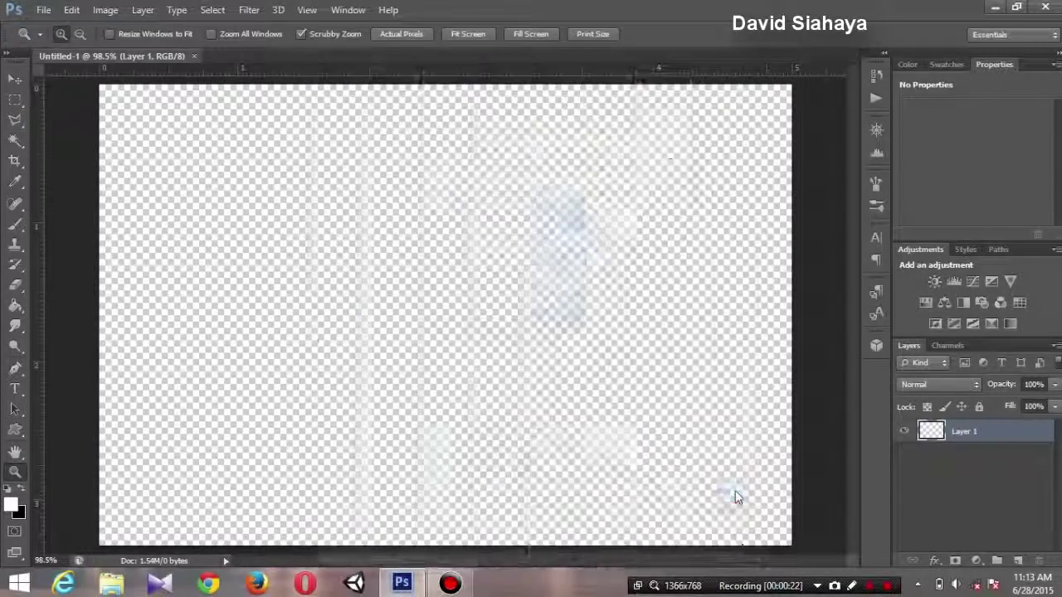
# Stretch the sky image to all four canvas edges and commit it
pyautogui.moveTo(446, 150); pyautogui.dragTo(448, 80)
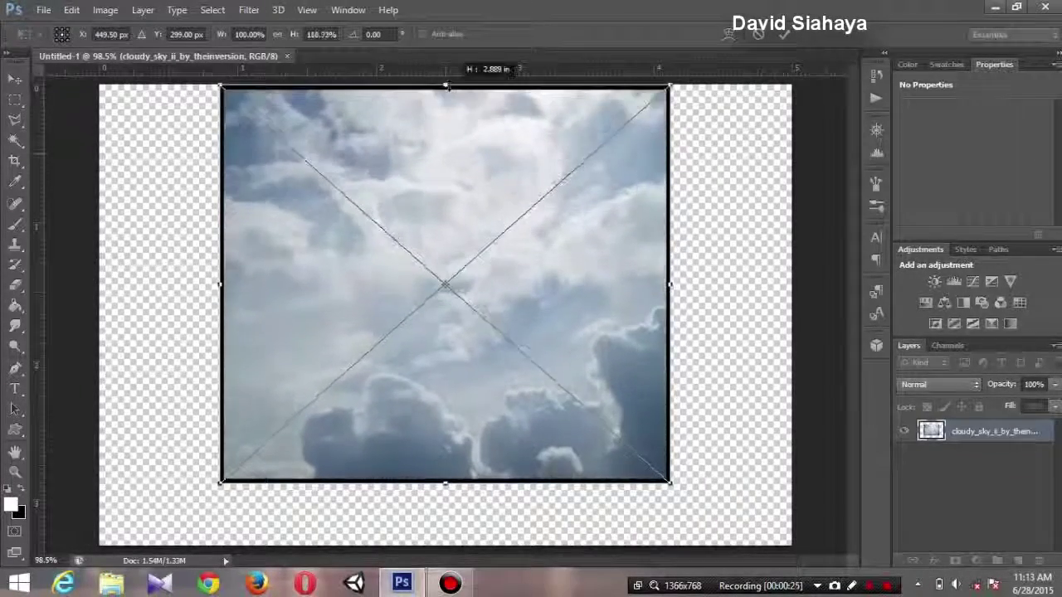
pyautogui.moveTo(221, 281); pyautogui.dragTo(92, 281)
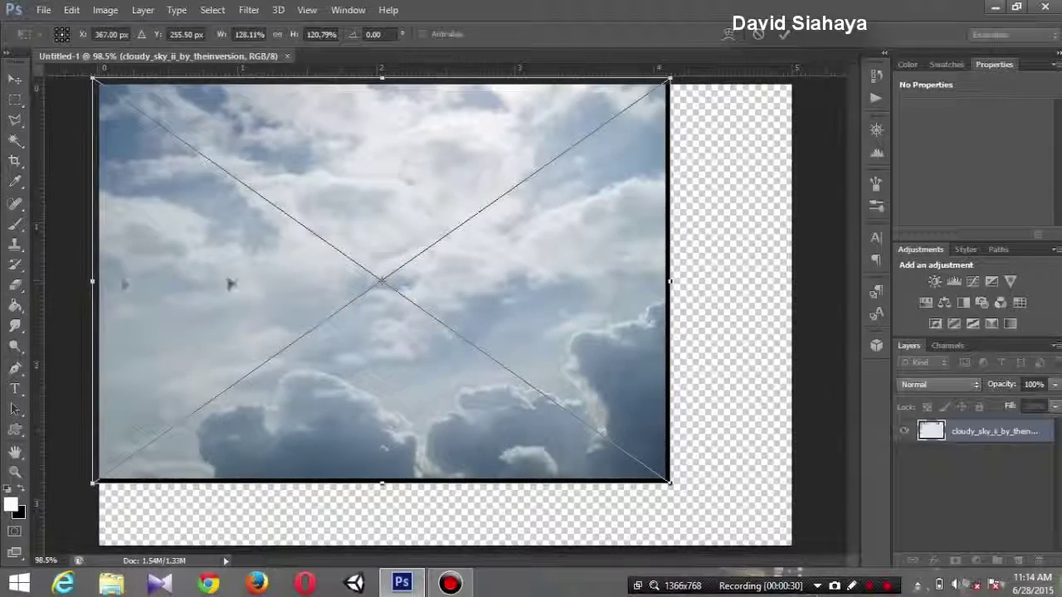
pyautogui.moveTo(667, 282); pyautogui.dragTo(794, 281)
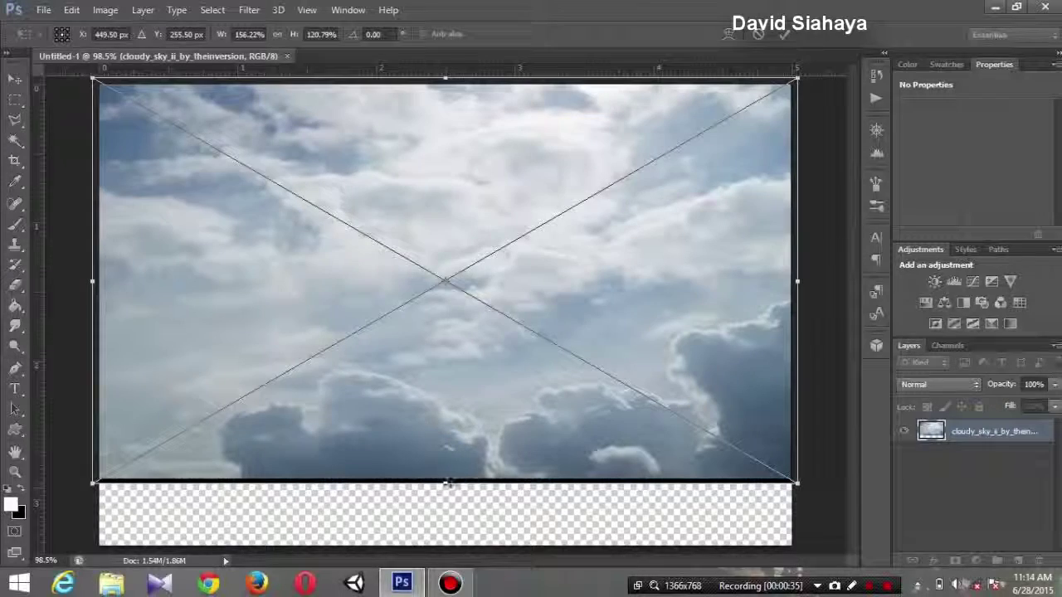
pyautogui.moveTo(446, 481); pyautogui.dragTo(445, 550)
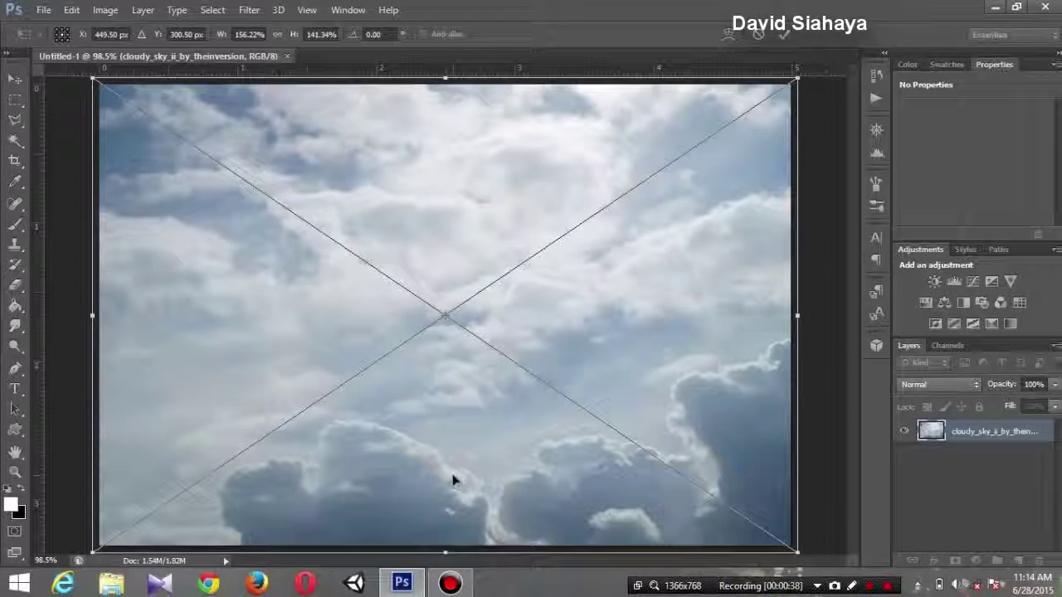
pyautogui.press('Return')
pyautogui.press('z')
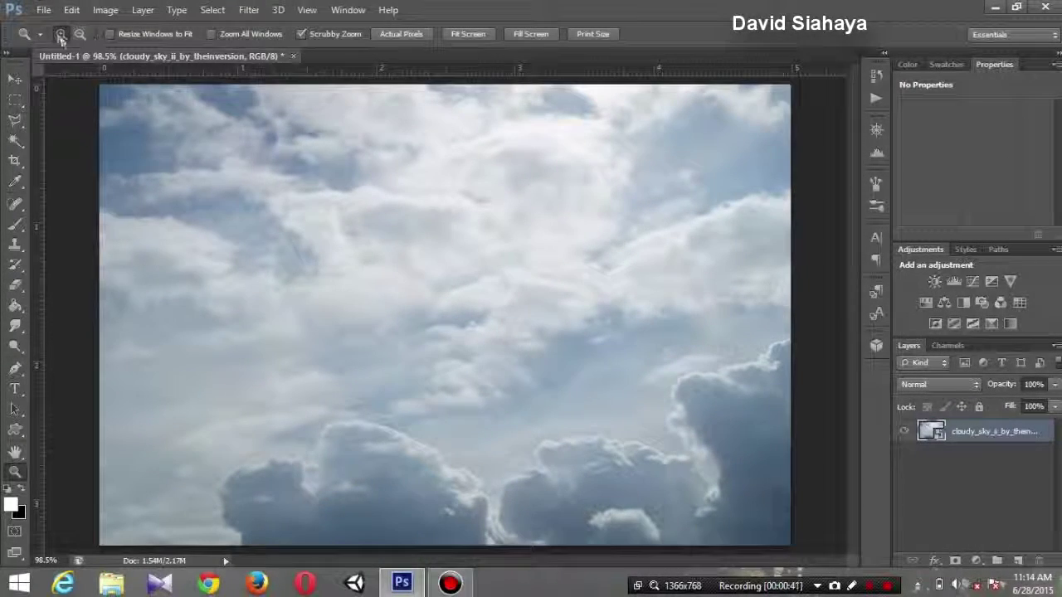
pyautogui.click(43, 9)
# Place the png_castle_by_moonglowlilly image into the composite
pyautogui.click(129, 265)
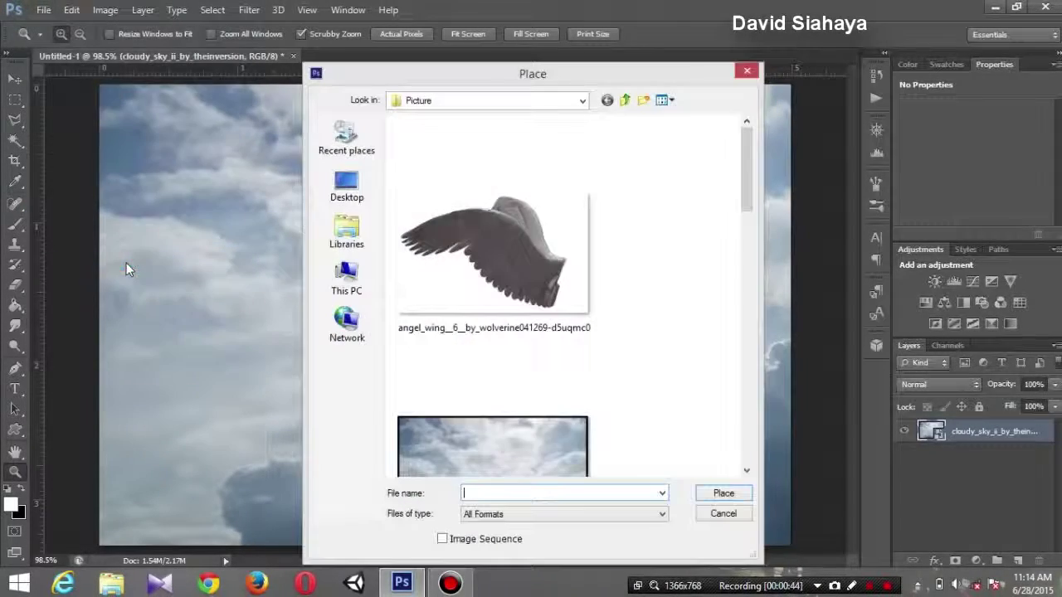
pyautogui.moveTo(748, 178); pyautogui.dragTo(699, 441)
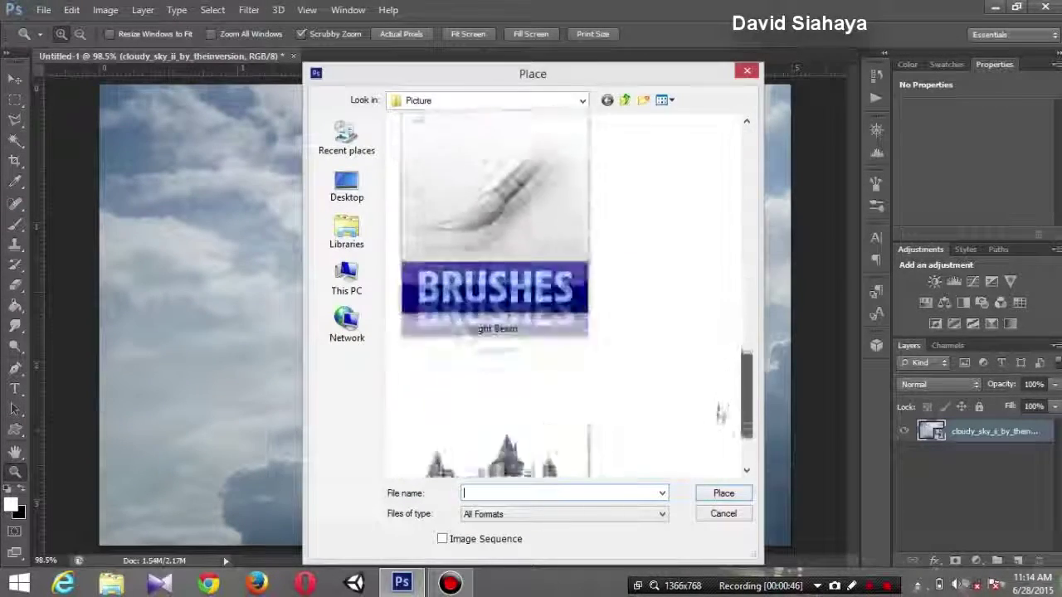
pyautogui.click(507, 406)
pyautogui.click(724, 496)
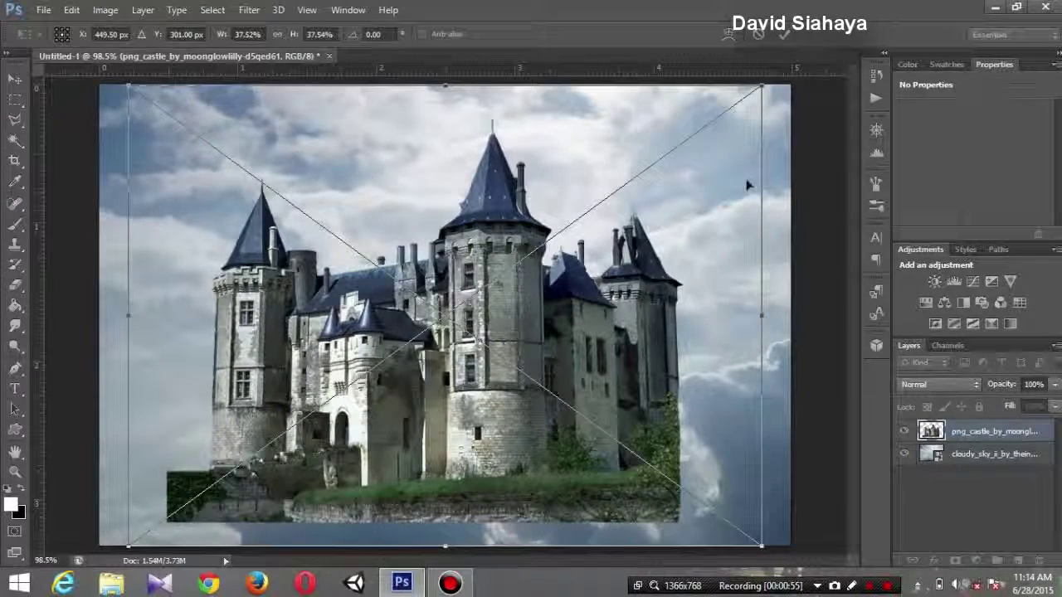
# Scale the castle to about 14.75%, proportions locked, and commit it in the top-right corner
pyautogui.moveTo(763, 86); pyautogui.dragTo(425, 342)
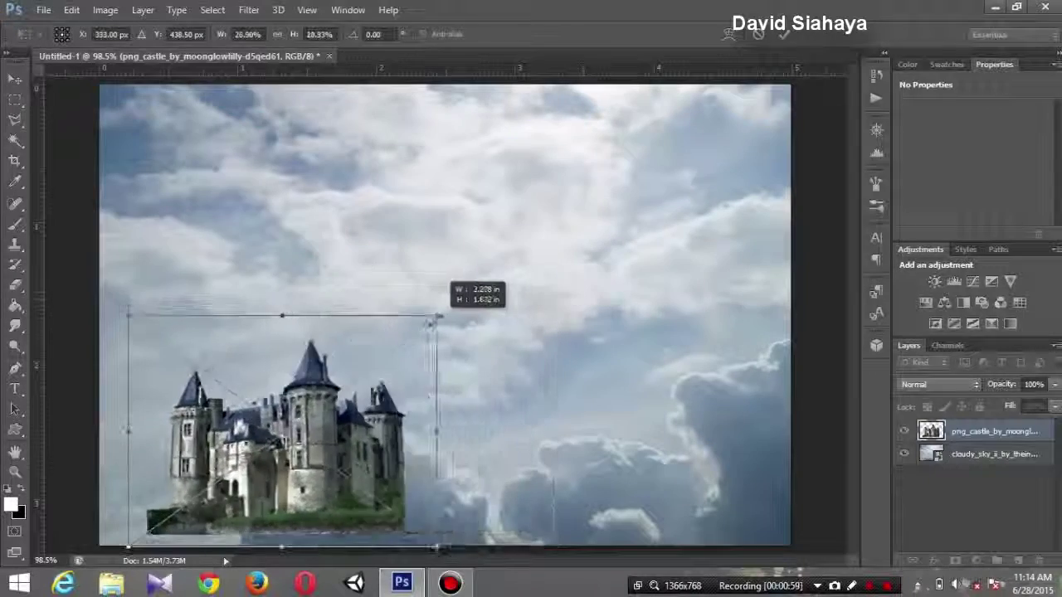
pyautogui.moveTo(382, 441); pyautogui.dragTo(615, 266)
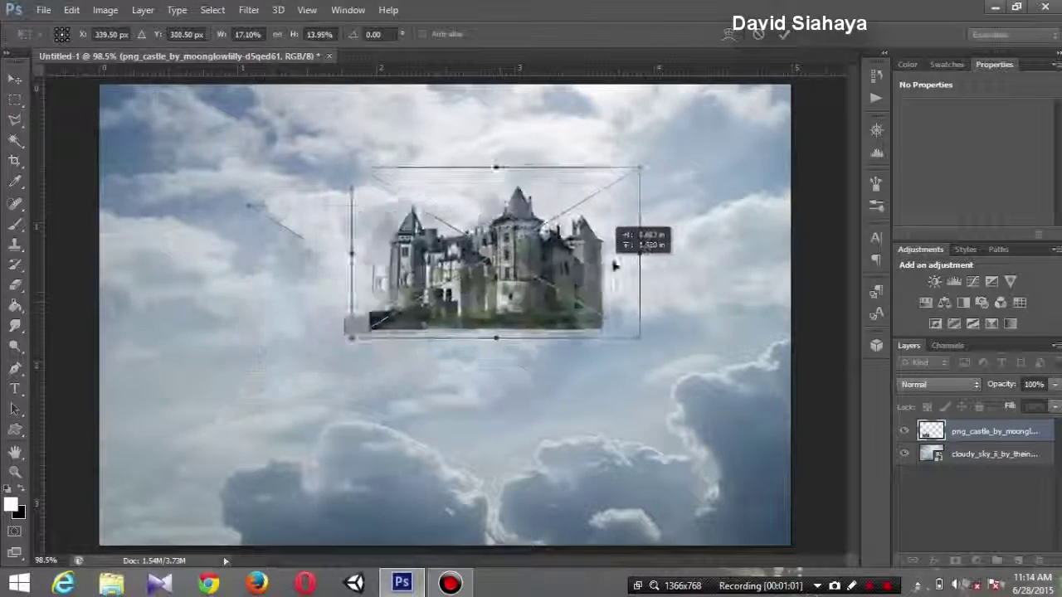
pyautogui.moveTo(650, 165); pyautogui.dragTo(604, 164)
pyautogui.moveTo(547, 237); pyautogui.dragTo(741, 176)
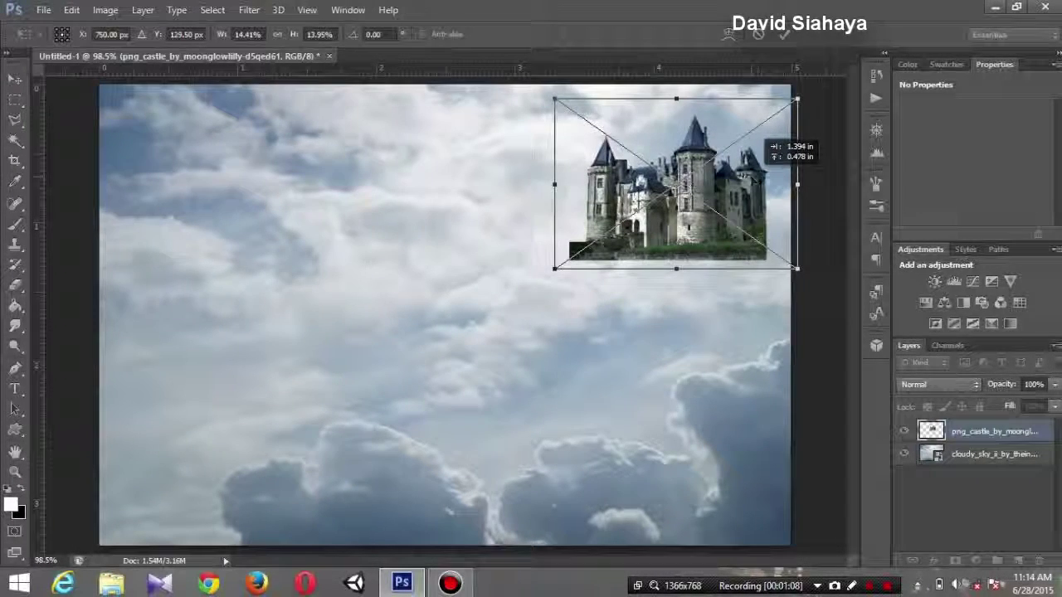
pyautogui.moveTo(756, 166); pyautogui.dragTo(783, 163)
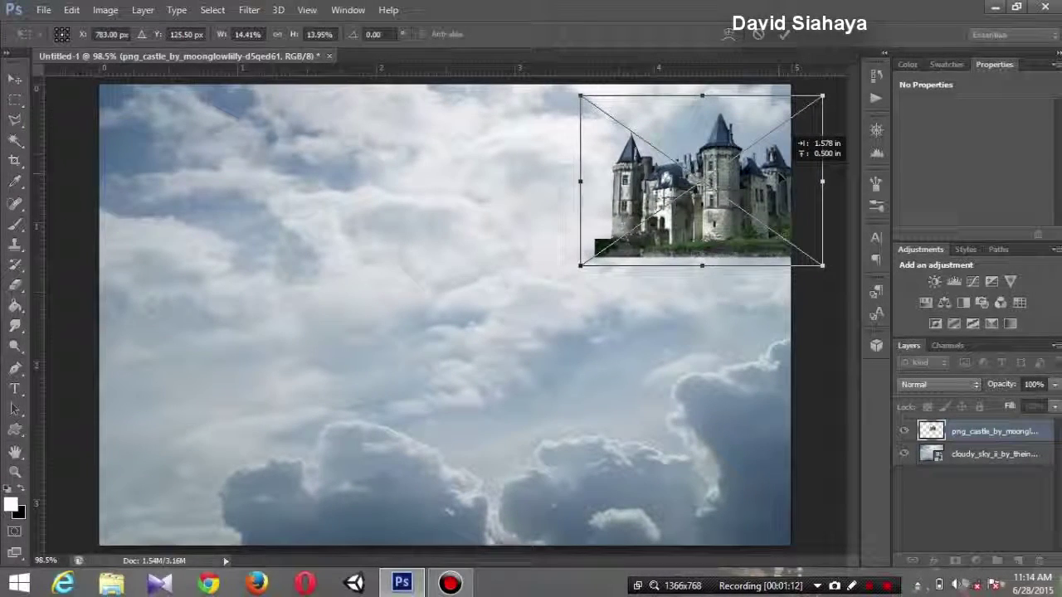
pyautogui.moveTo(783, 162); pyautogui.dragTo(790, 162)
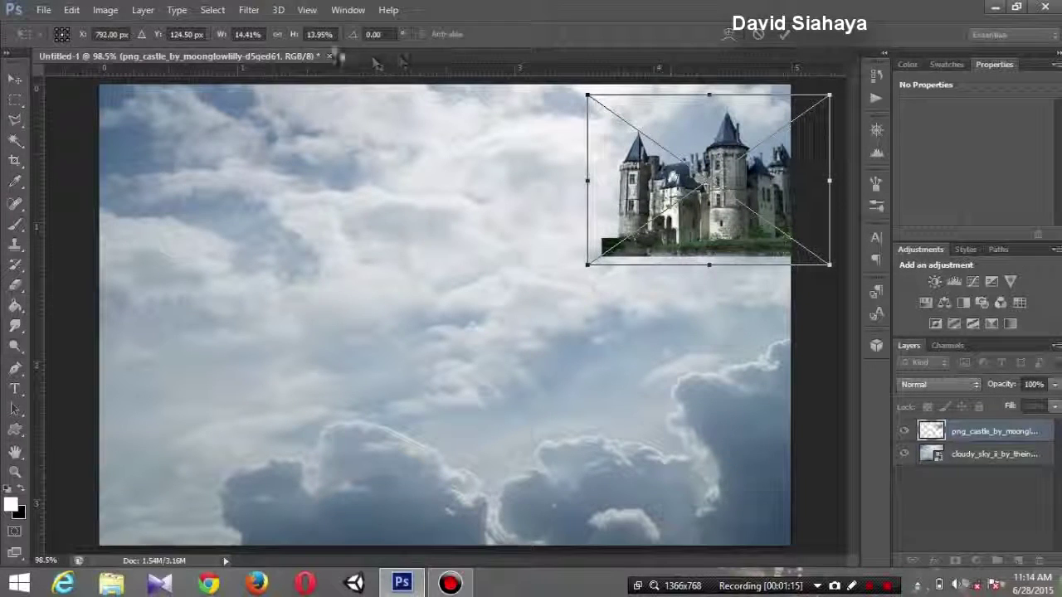
pyautogui.click(277, 34)
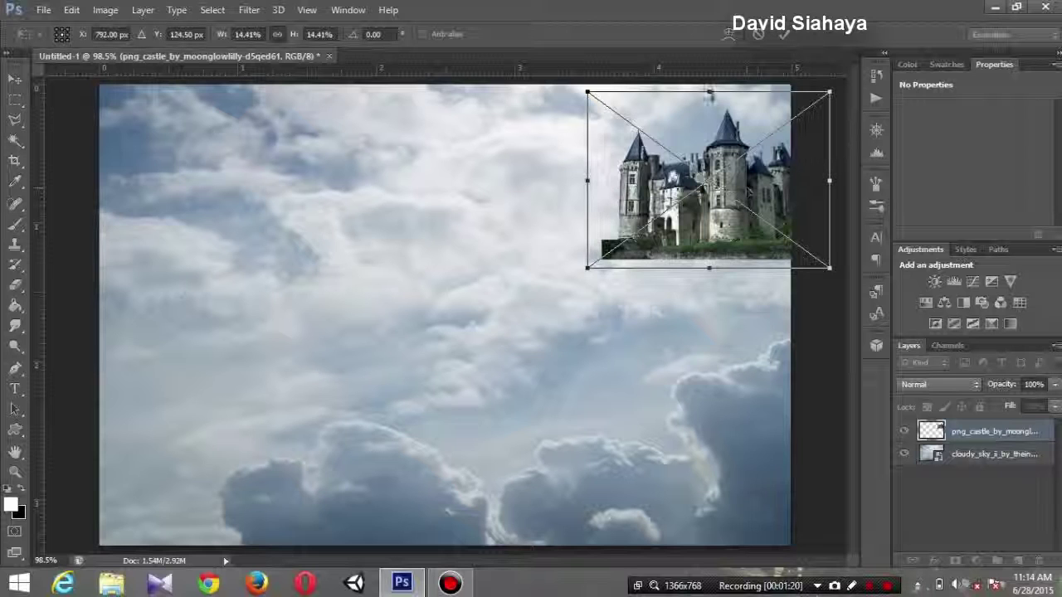
pyautogui.moveTo(587, 268); pyautogui.dragTo(580, 271)
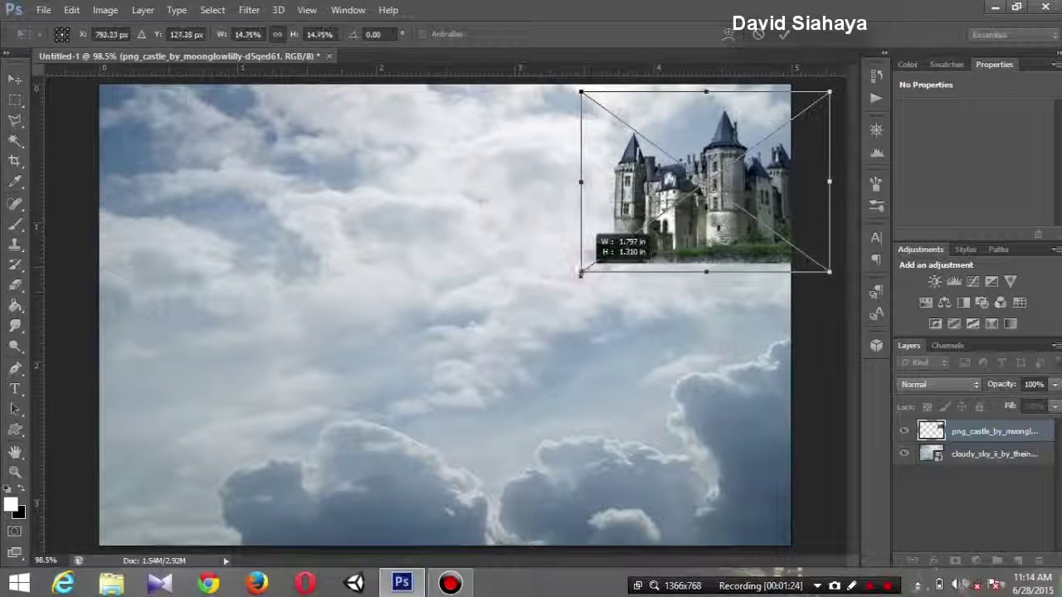
pyautogui.moveTo(776, 179); pyautogui.dragTo(782, 174)
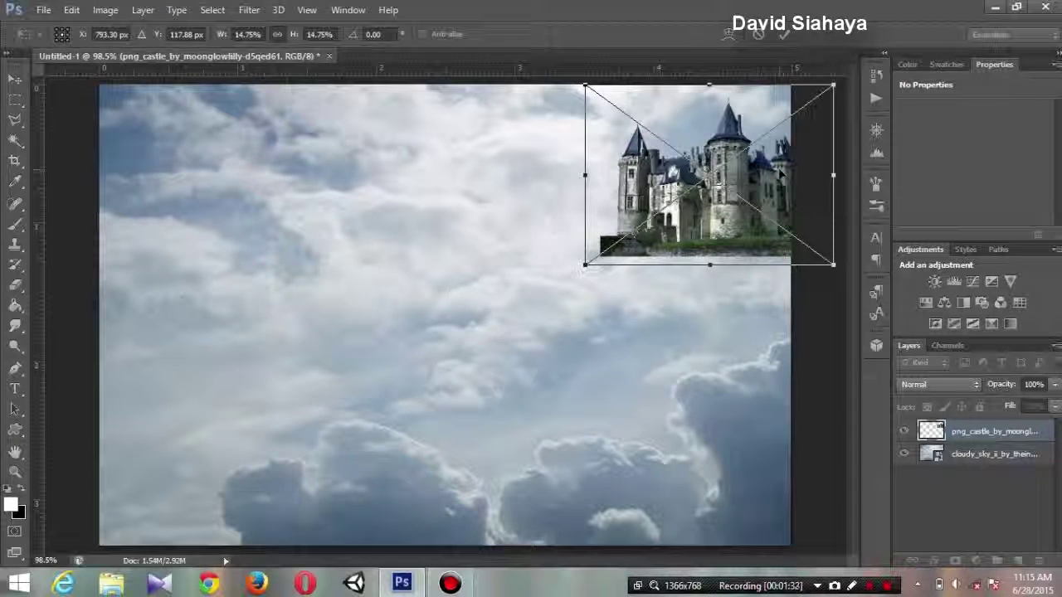
pyautogui.press('Return')
pyautogui.press('z')
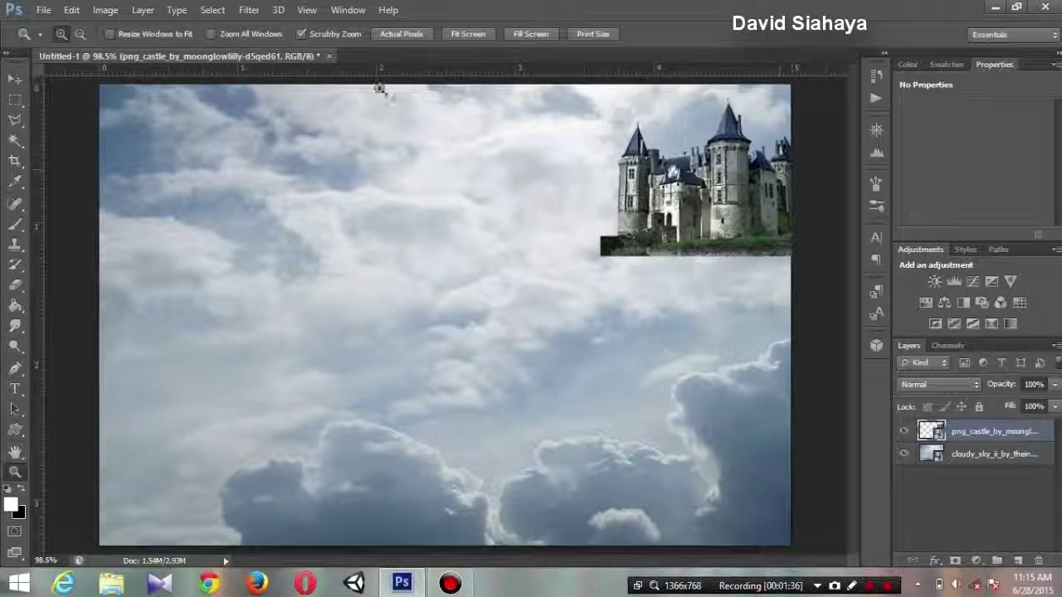
# Add a layer mask to the castle layer and set a soft 28 px brush
pyautogui.click(955, 561)
pyautogui.click(15, 223)
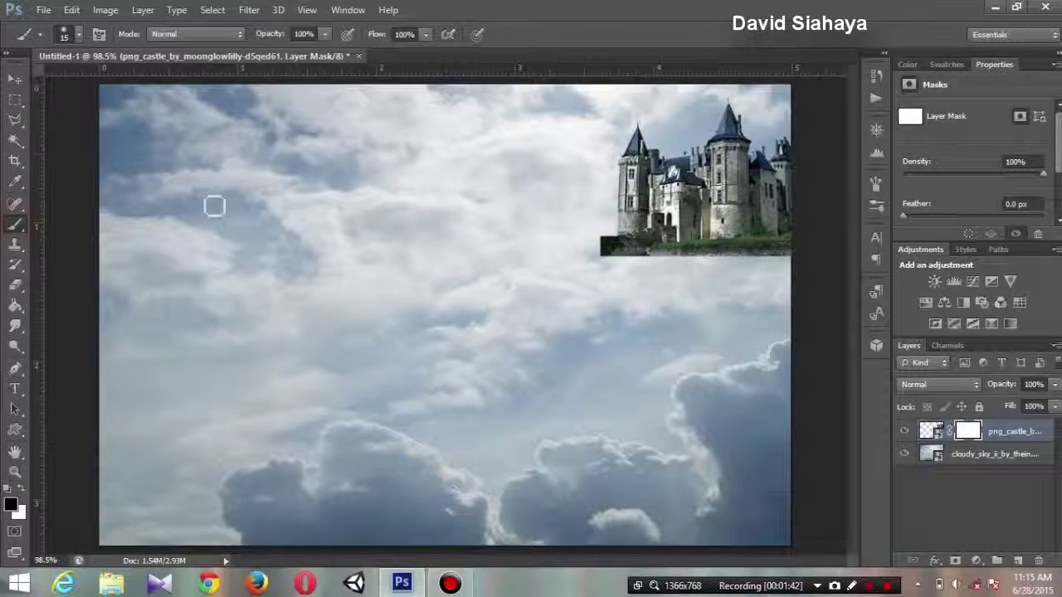
pyautogui.rightClick(533, 208)
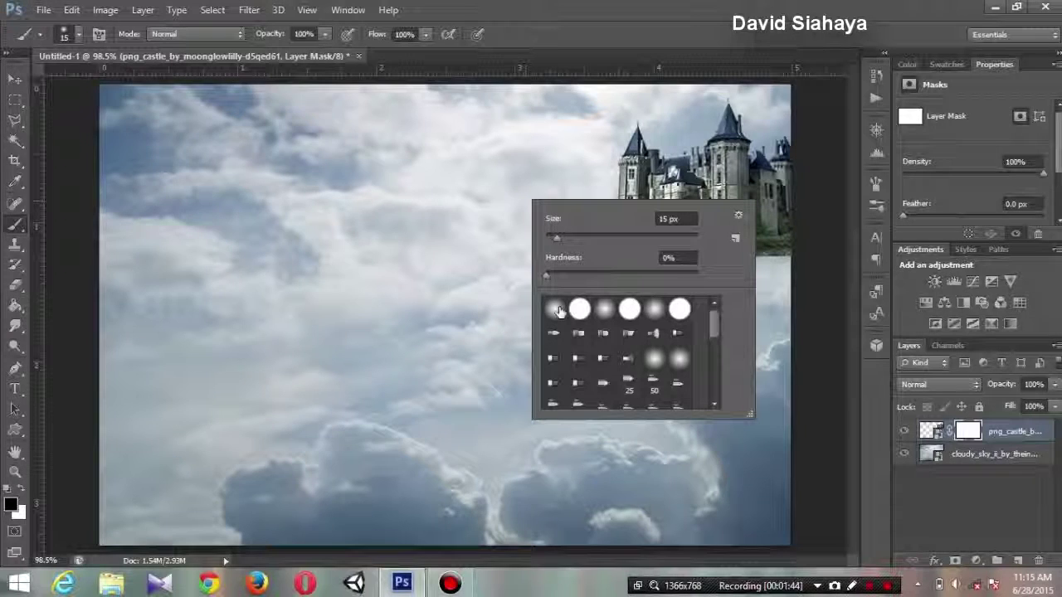
pyautogui.moveTo(566, 239); pyautogui.dragTo(630, 262)
pyautogui.press('Return')
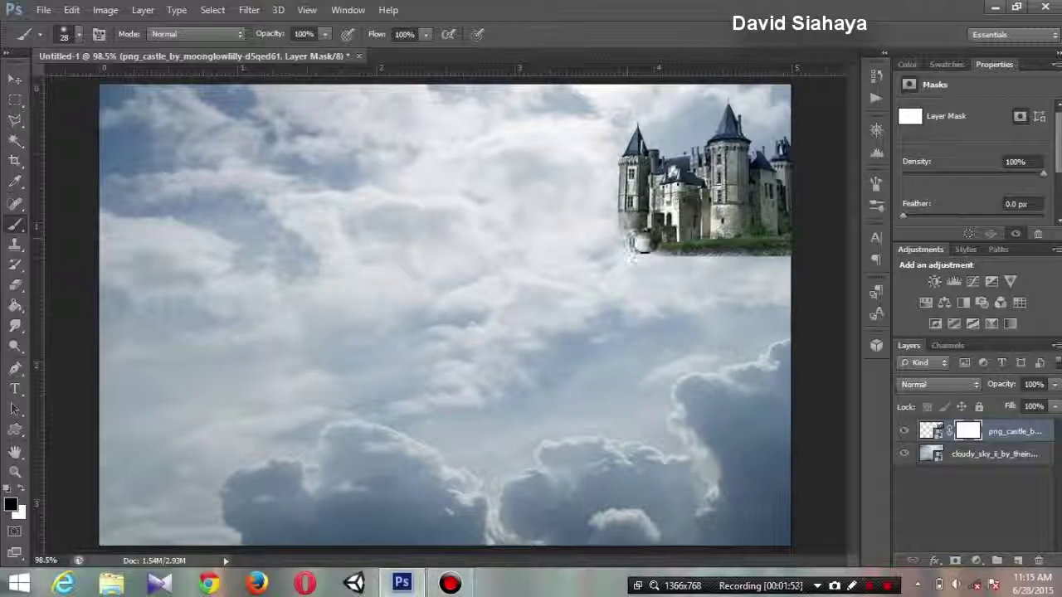
# Paint black along the castle's base so it fades into the clouds
pyautogui.moveTo(613, 234)
pyautogui.mouseDown()
pyautogui.moveTo(734, 255)
pyautogui.moveTo(707, 260)
pyautogui.moveTo(790, 246)
pyautogui.mouseUp()
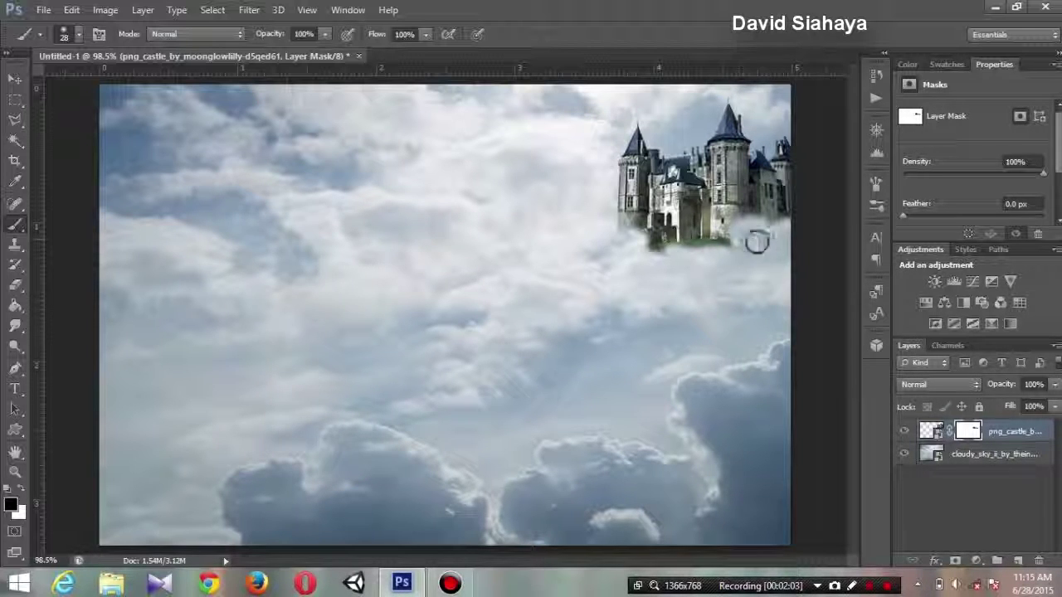
pyautogui.moveTo(689, 250); pyautogui.dragTo(655, 250)
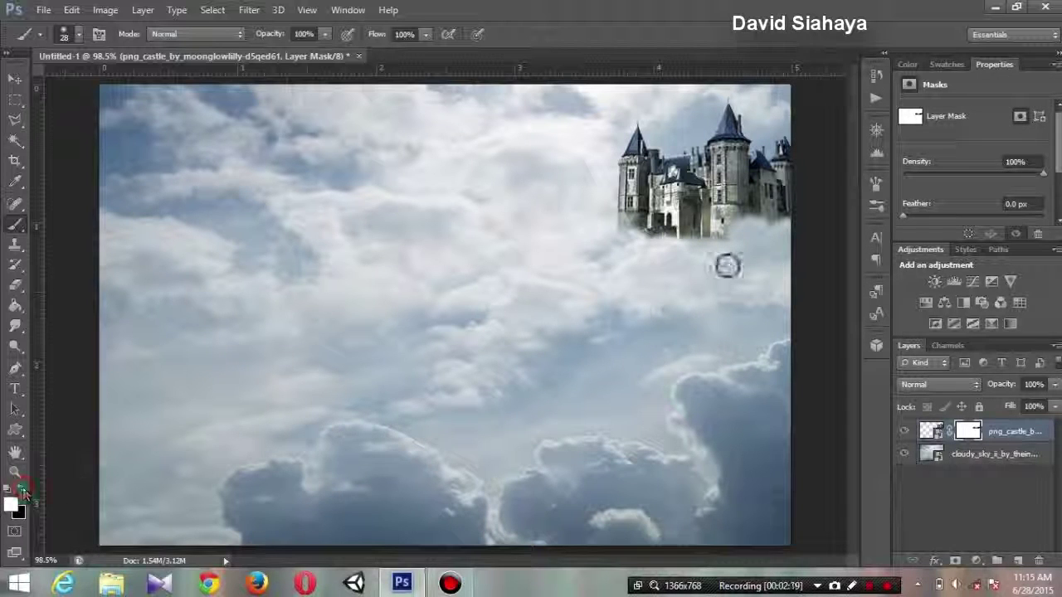
pyautogui.moveTo(722, 233); pyautogui.dragTo(750, 220)
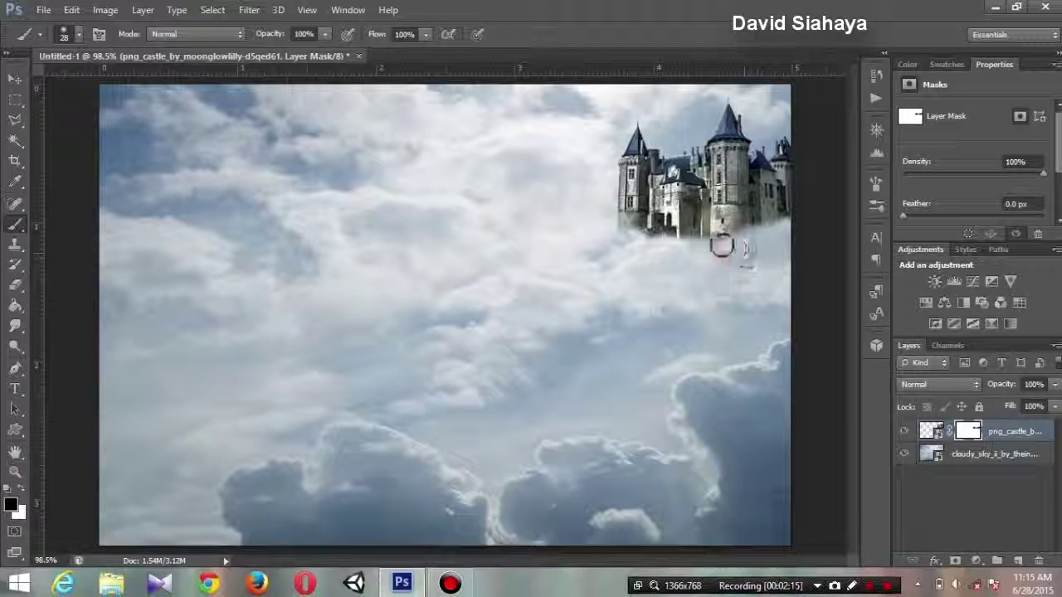
pyautogui.moveTo(638, 239); pyautogui.dragTo(613, 239)
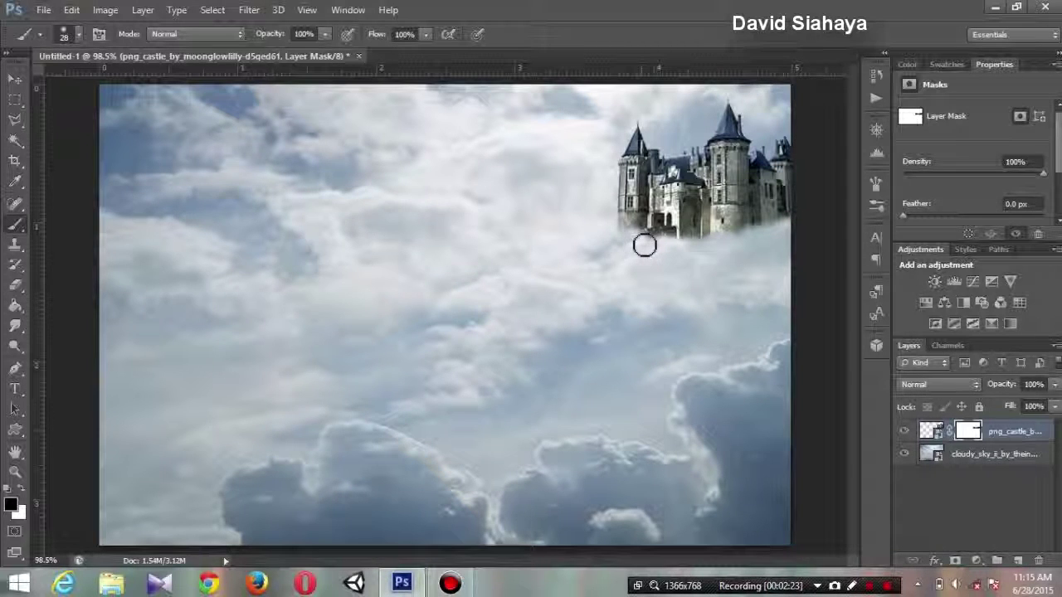
pyautogui.click(932, 431)
# Apply a 0.6 px Gaussian Blur smart filter to the castle layer
pyautogui.click(249, 9)
pyautogui.moveTo(256, 181)
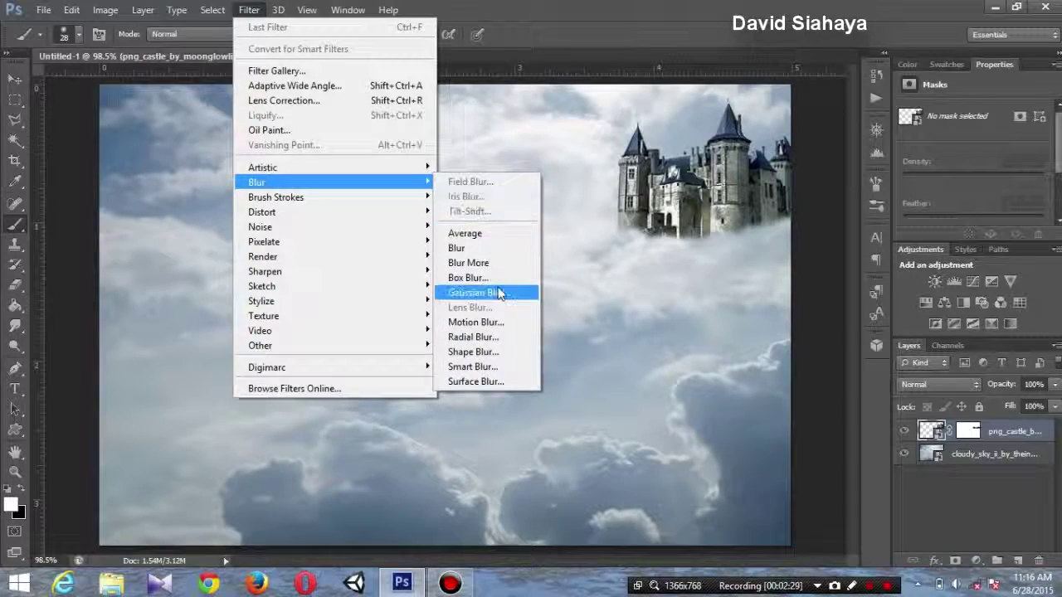
pyautogui.click(479, 292)
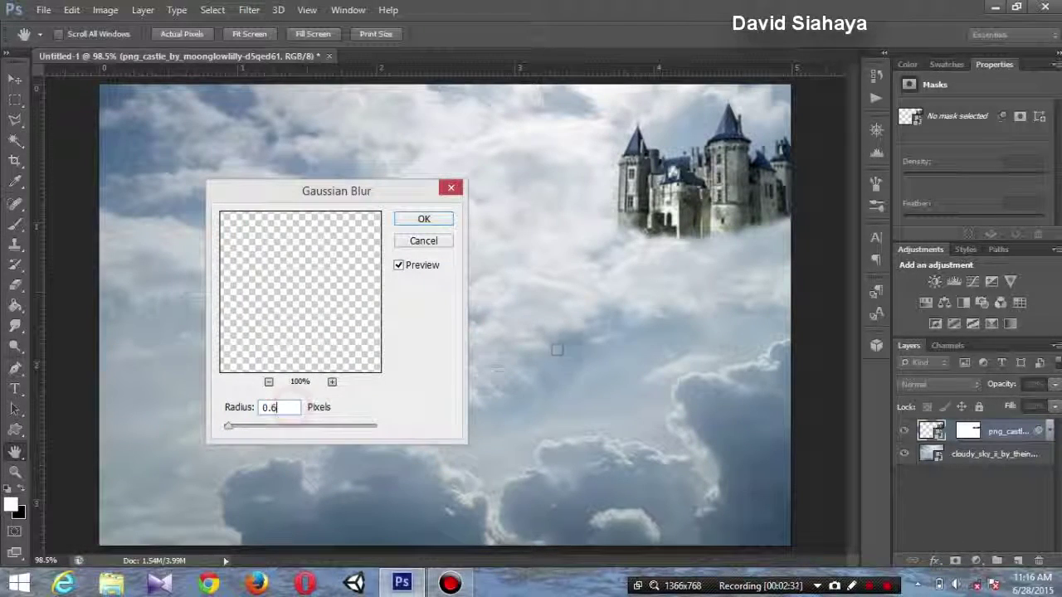
pyautogui.click(268, 382)
pyautogui.click(268, 381)
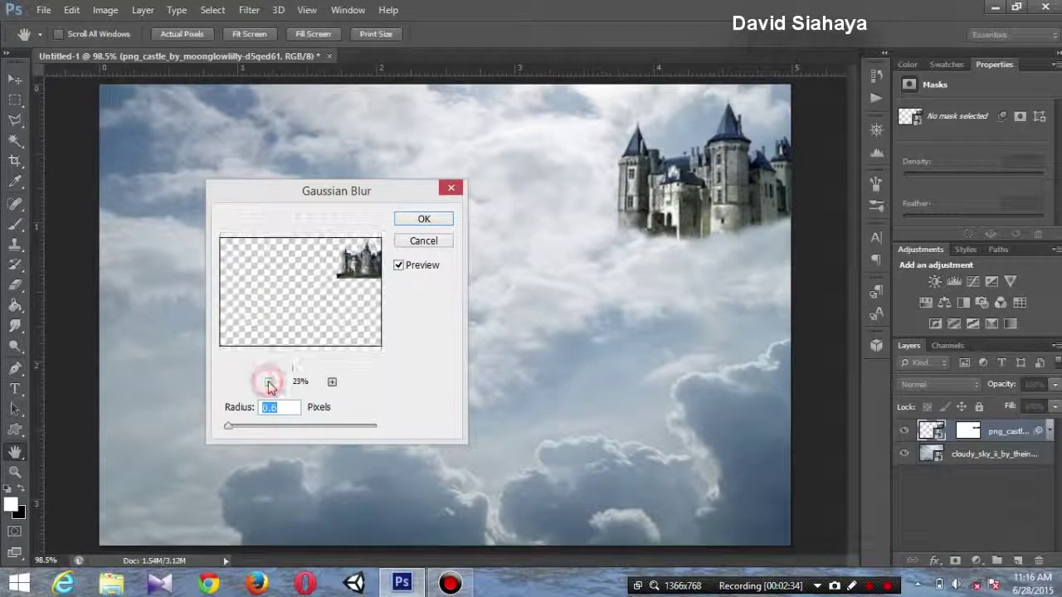
pyautogui.click(425, 221)
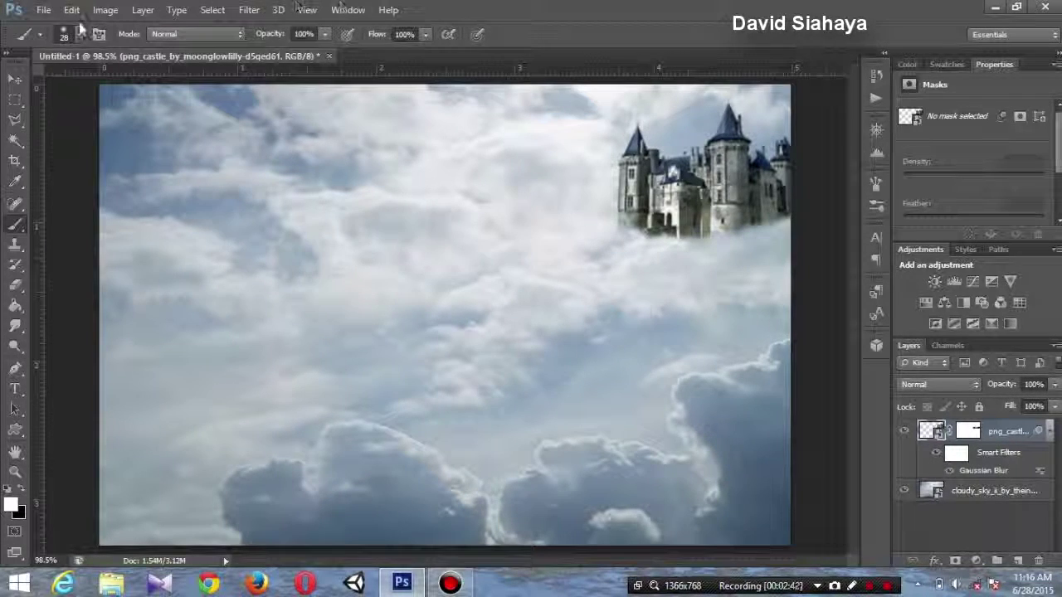
pyautogui.click(43, 10)
# Place the harry_potter broomstick flyers image onto the canvas
pyautogui.click(91, 263)
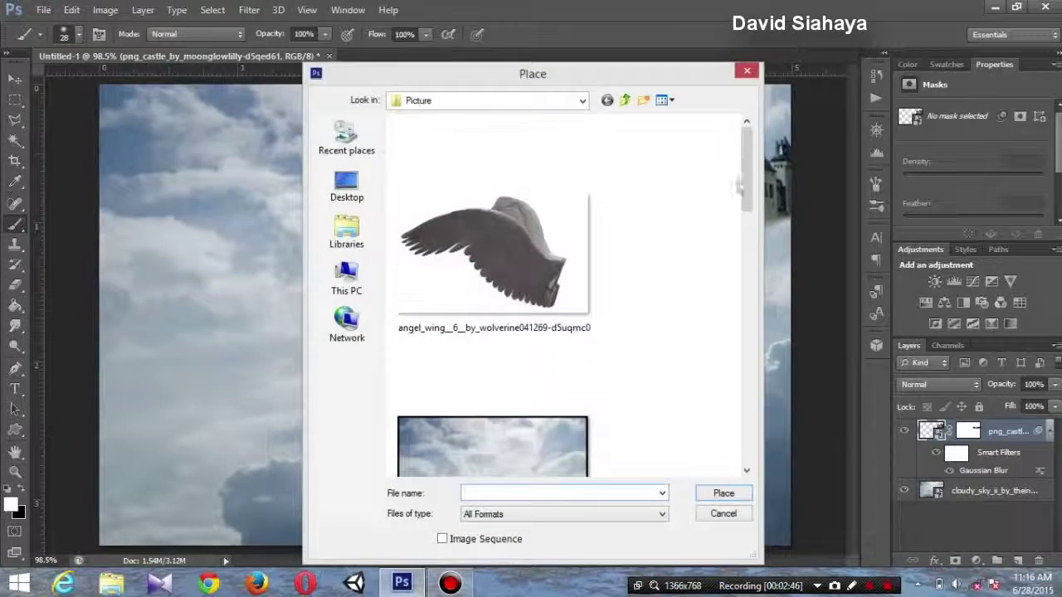
pyautogui.moveTo(737, 187); pyautogui.dragTo(738, 282)
pyautogui.click(493, 232)
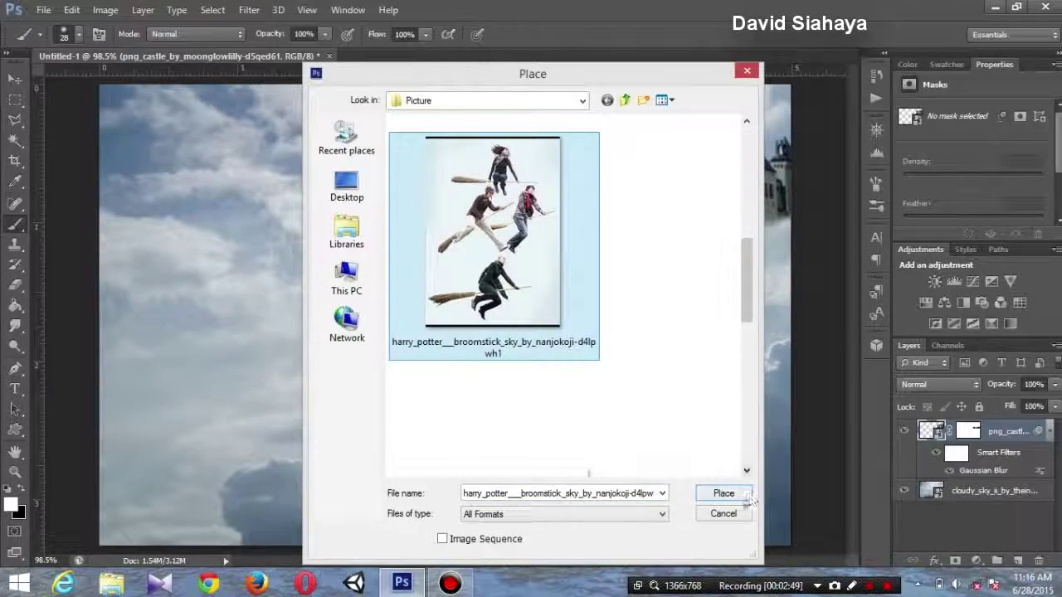
pyautogui.click(745, 494)
# Flip the flyers image horizontally and commit the placement
pyautogui.click(72, 10)
pyautogui.click(386, 470)
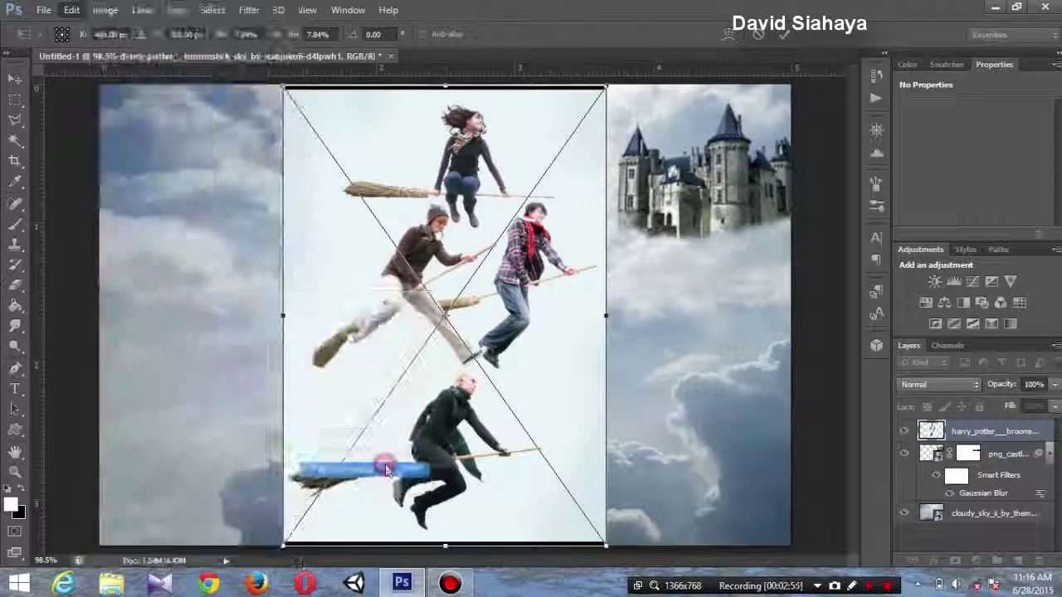
pyautogui.press('Return')
pyautogui.press('b')
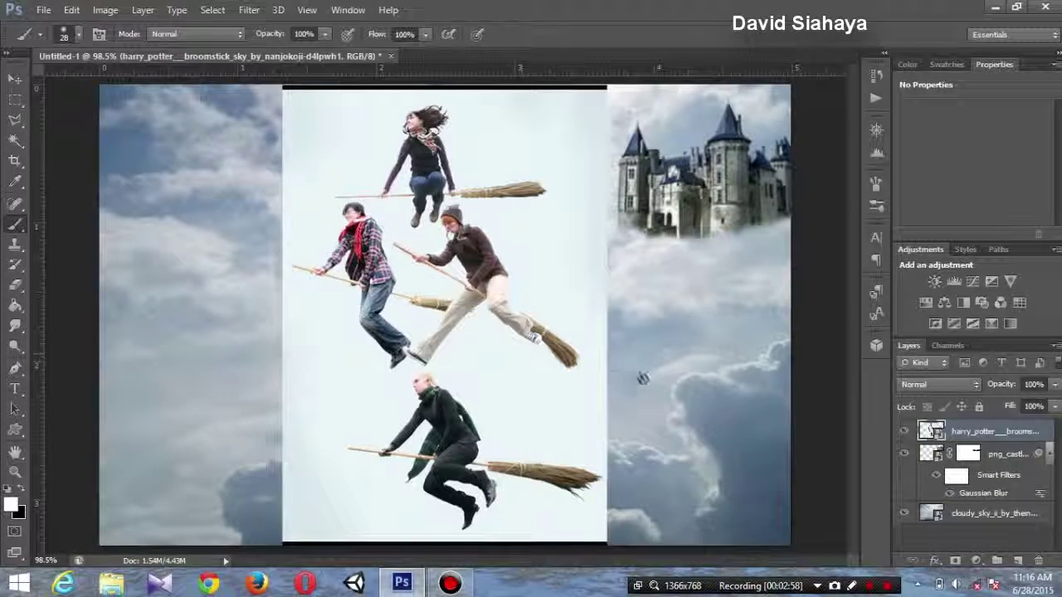
pyautogui.click(15, 470)
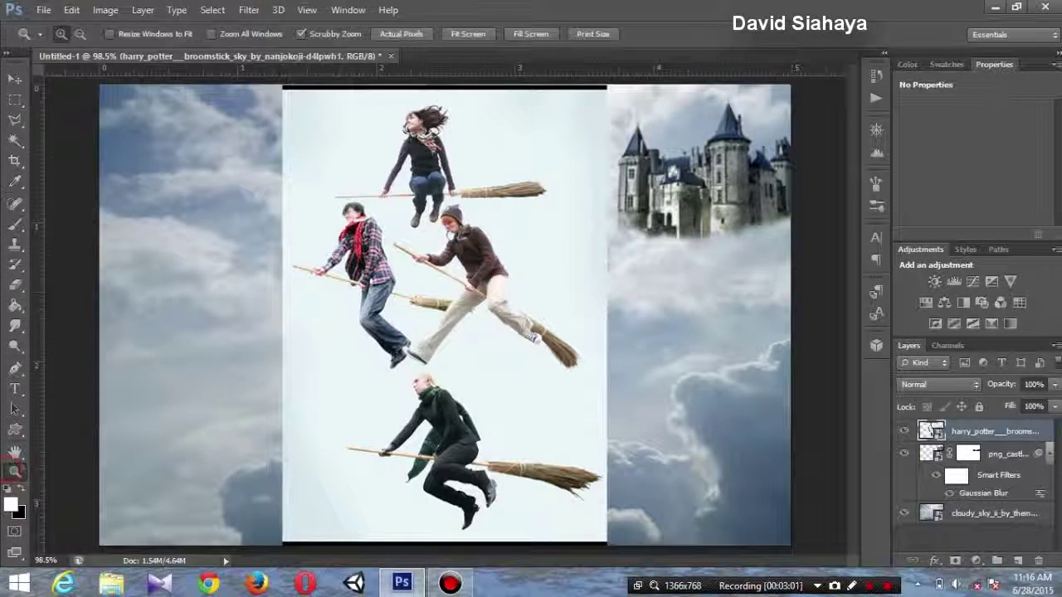
pyautogui.click(15, 141)
# Magic Wand-select the white background of the flyers photo
pyautogui.rightClick(15, 141)
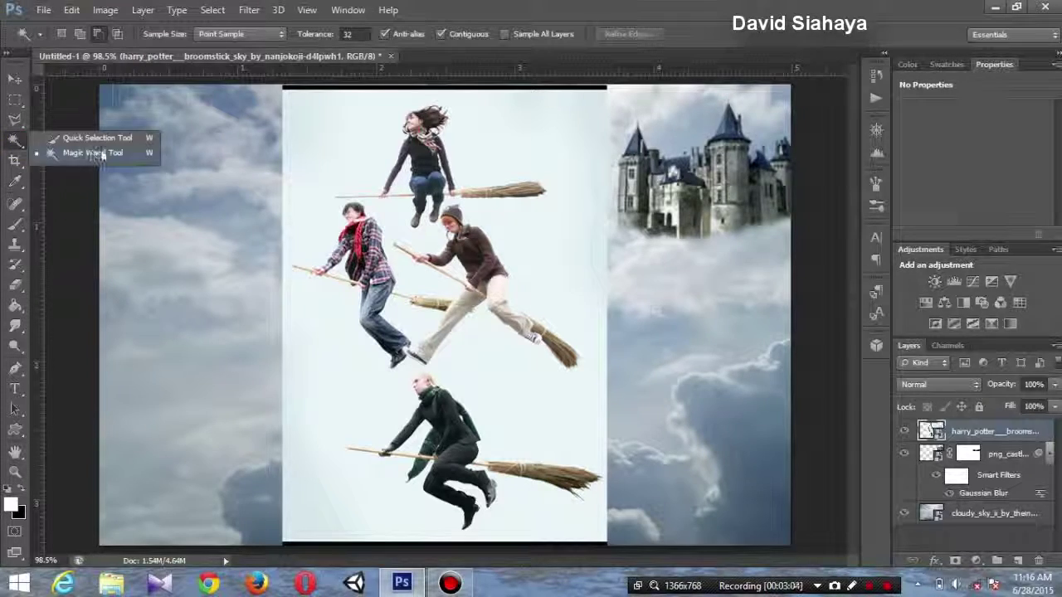
pyautogui.click(93, 152)
pyautogui.click(332, 171)
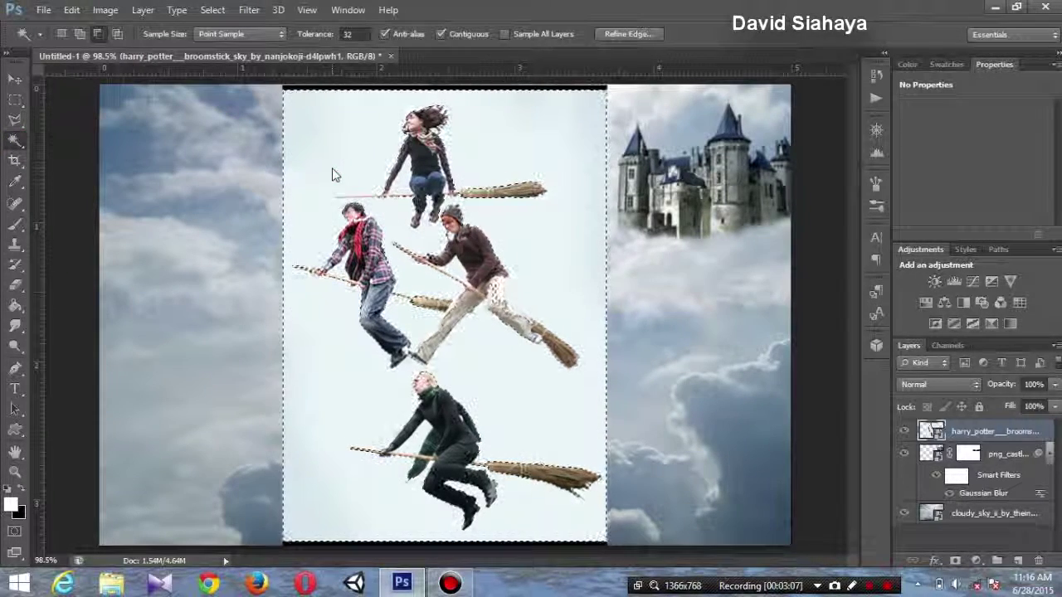
# Switch to Polygonal Lasso in Subtract mode and zoom in to 300%
pyautogui.click(15, 120)
pyautogui.rightClick(15, 120)
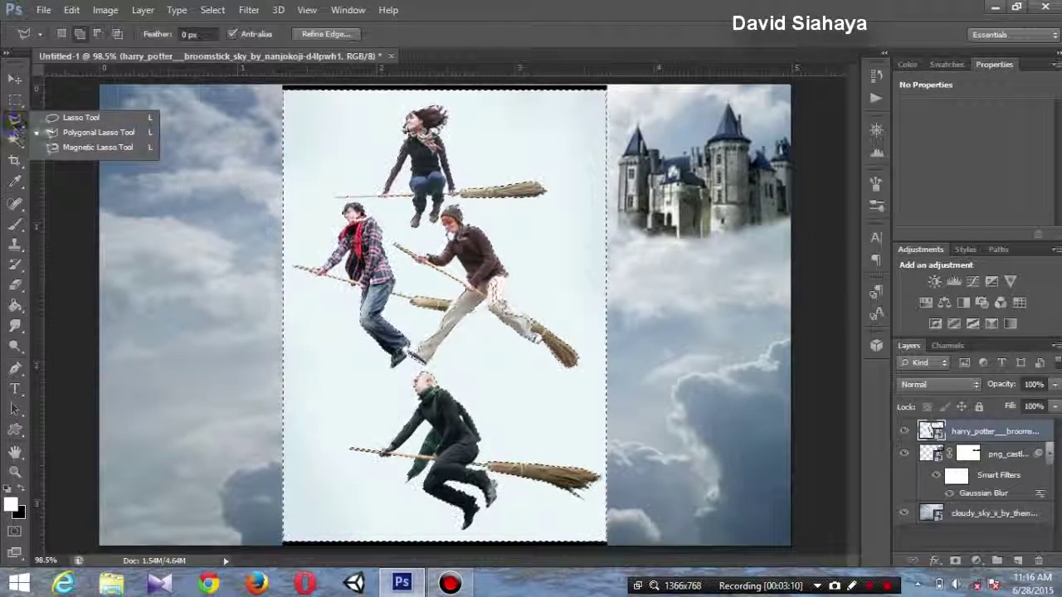
pyautogui.click(98, 134)
pyautogui.click(97, 35)
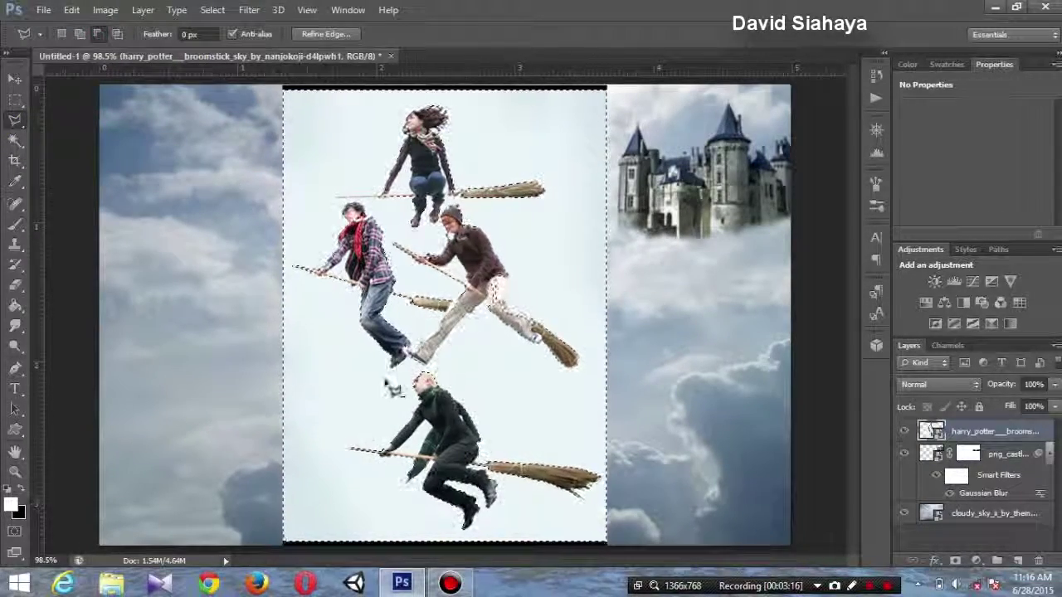
pyautogui.hotkey('ctrl', '1')
pyautogui.hotkey('ctrl', '+')
pyautogui.hotkey('ctrl', '+')
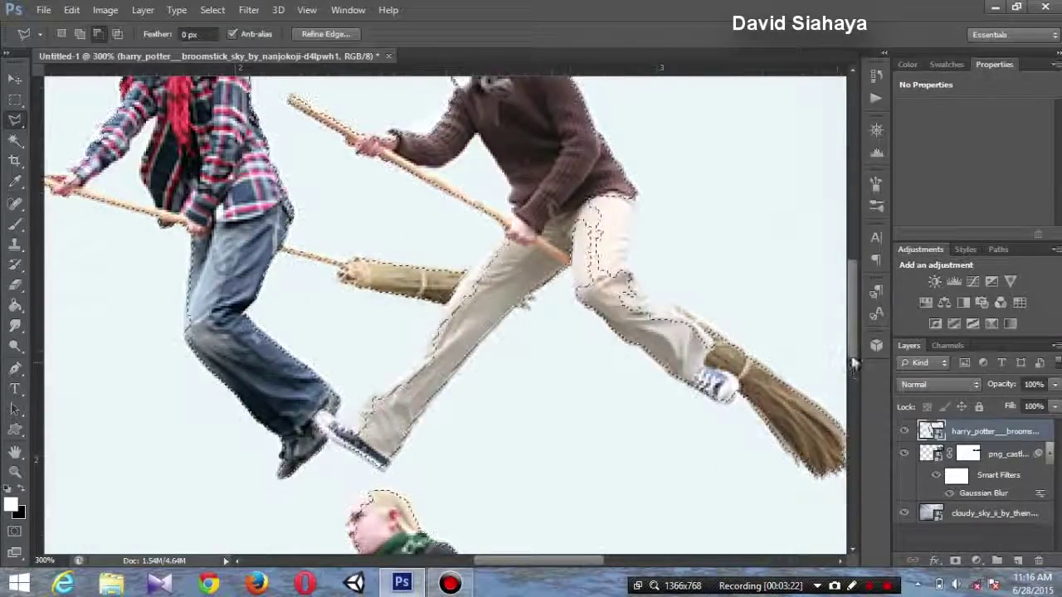
pyautogui.scroll(2, 856, 340)
pyautogui.scroll(-1, 854, 296)
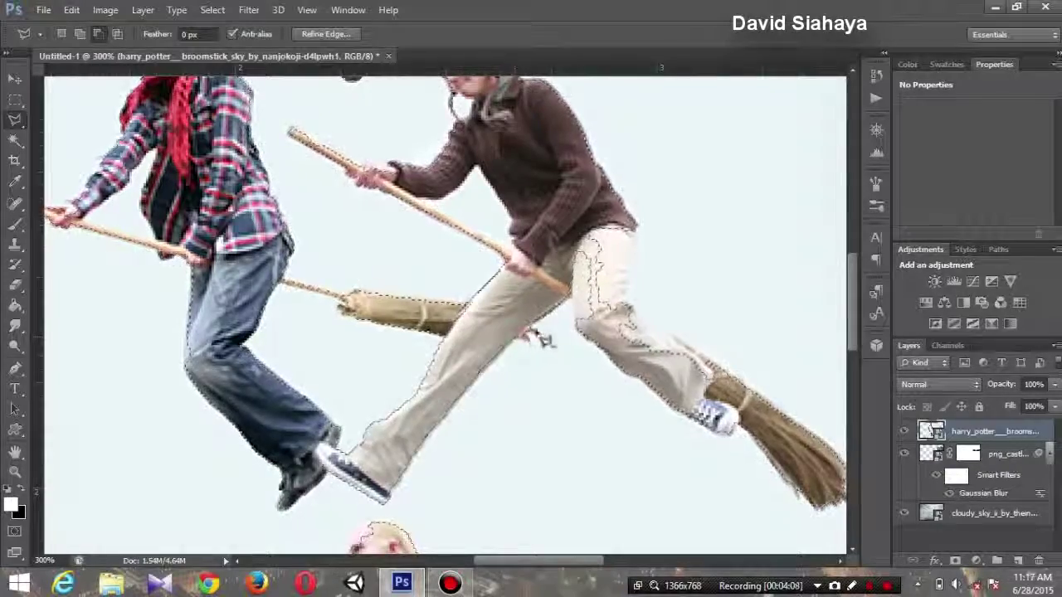
# Trace the flyers and their brooms out of the selection, then fit on screen
pyautogui.click(676, 344)
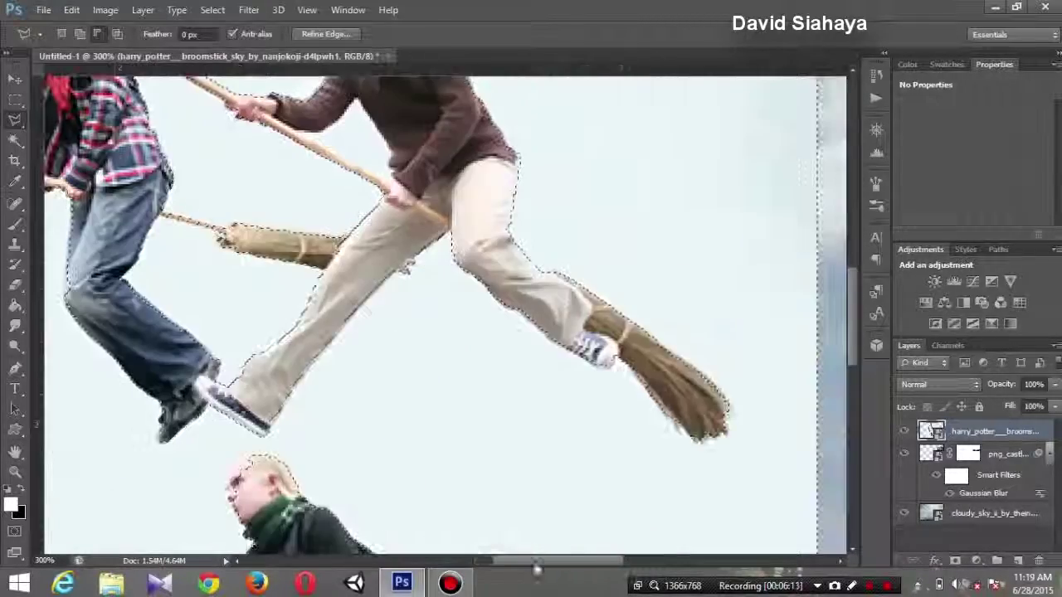
pyautogui.scroll(5, 406, 266)
pyautogui.hscroll(-8, 356, 332)
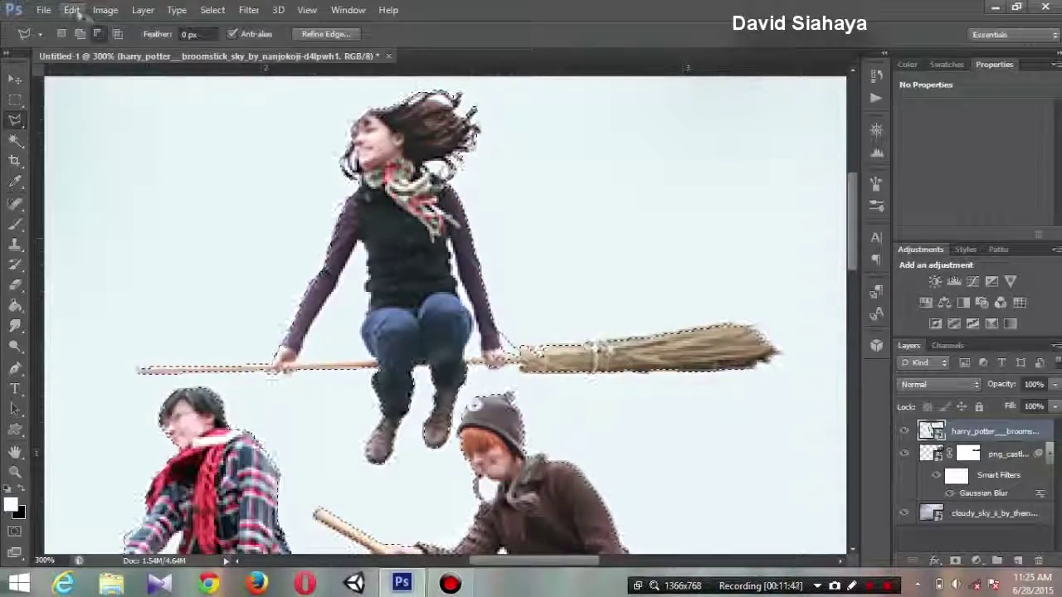
pyautogui.click(526, 354)
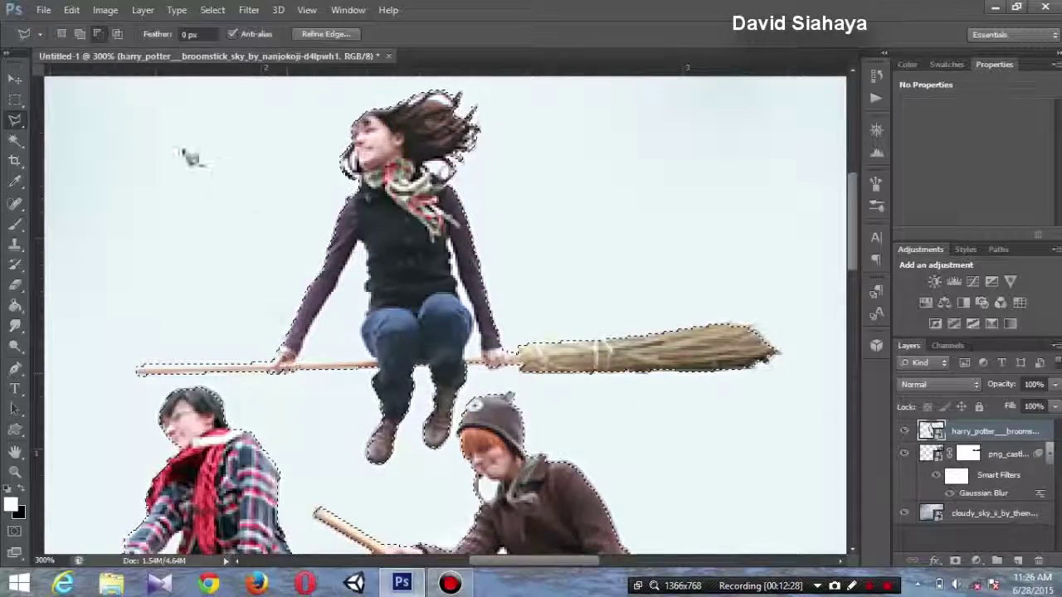
pyautogui.click(43, 12)
pyautogui.click(66, 40)
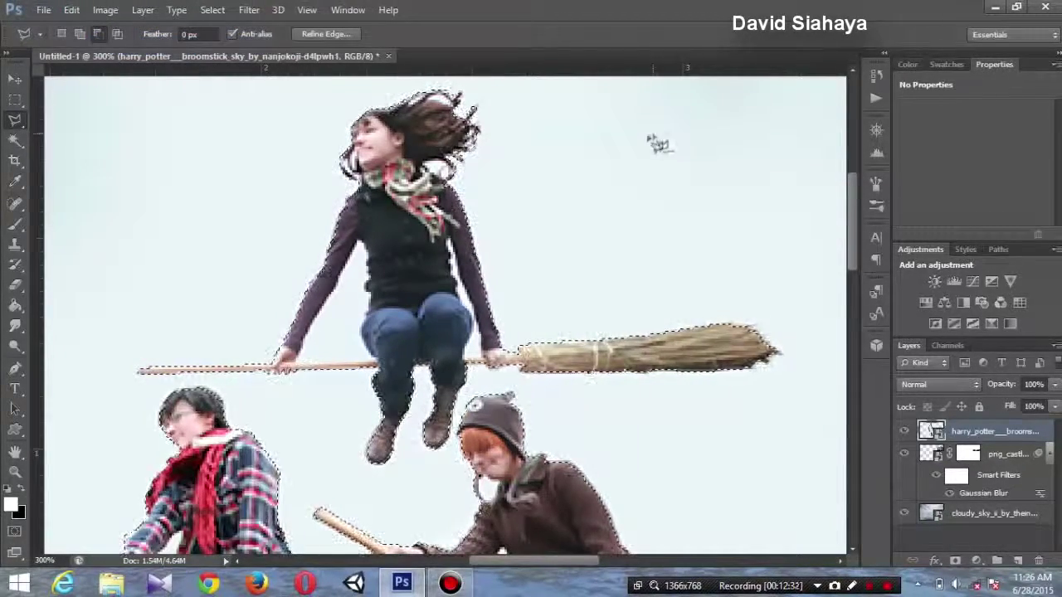
pyautogui.click(15, 473)
pyautogui.rightClick(448, 247)
pyautogui.click(481, 256)
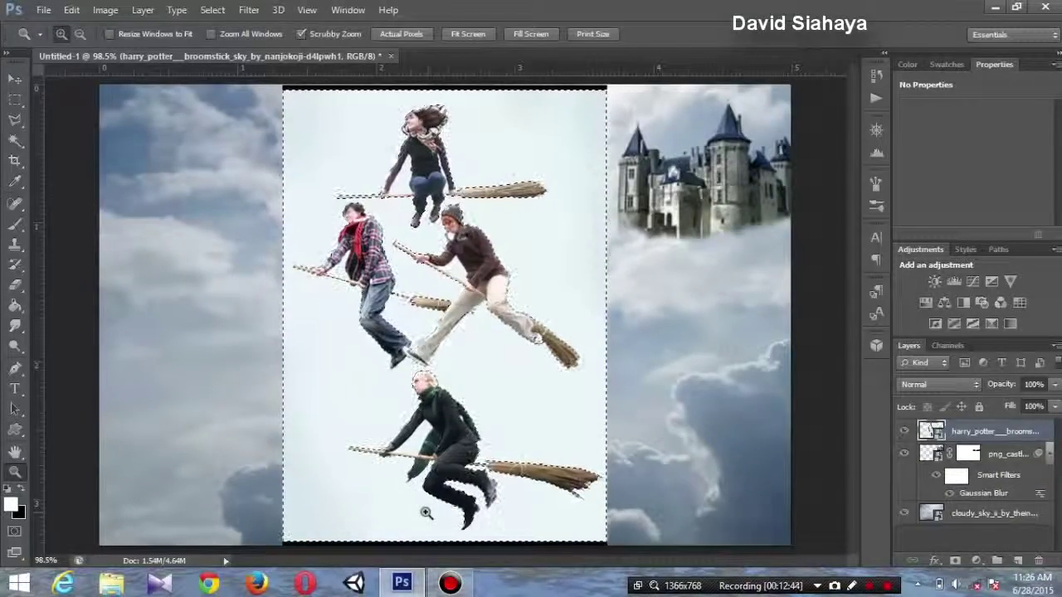
# Feather the edges of the background selection
pyautogui.rightClick(463, 258)
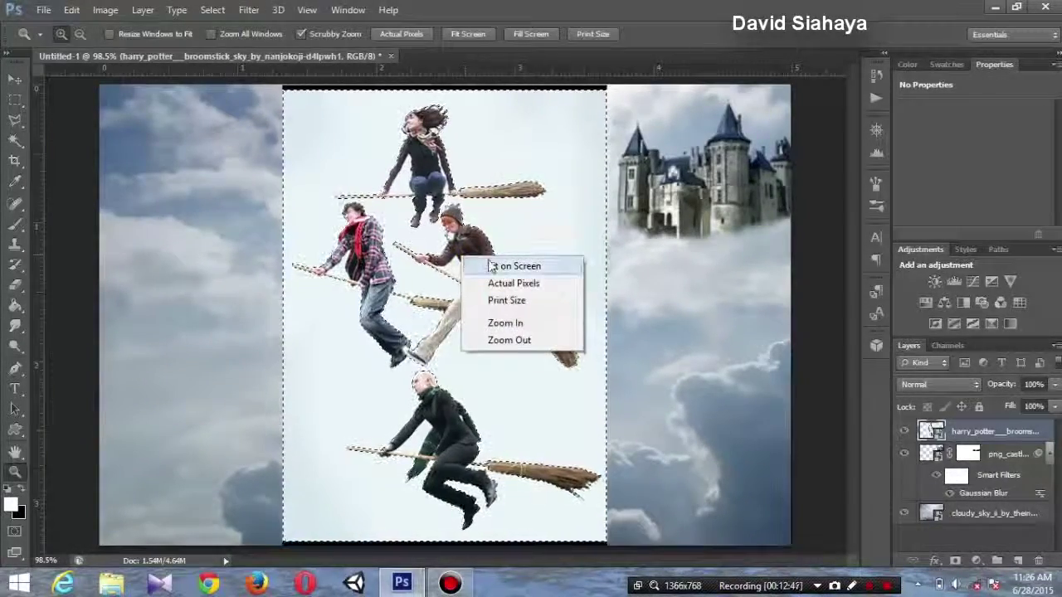
pyautogui.click(14, 115)
pyautogui.click(15, 119)
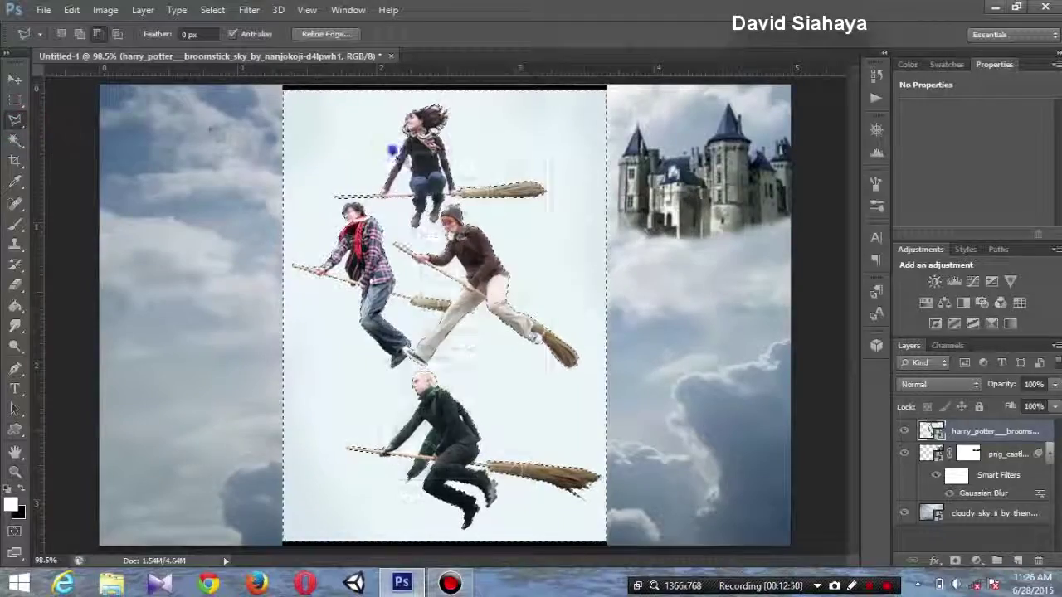
pyautogui.rightClick(392, 149)
pyautogui.click(493, 191)
pyautogui.click(611, 201)
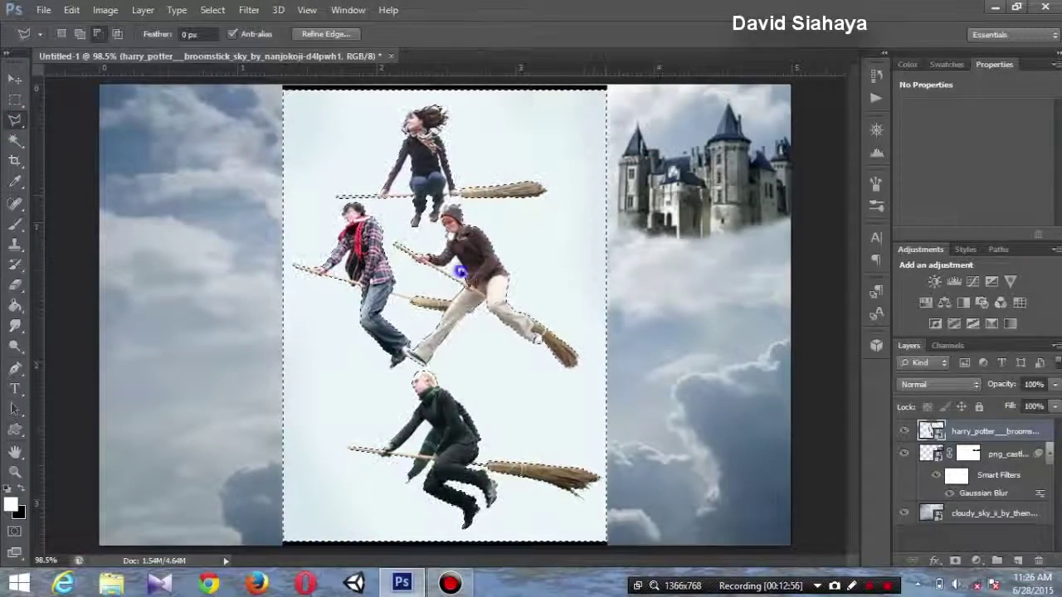
# Invert the selection and copy the four flyers onto a new Layer 1
pyautogui.rightClick(462, 240)
pyautogui.click(523, 265)
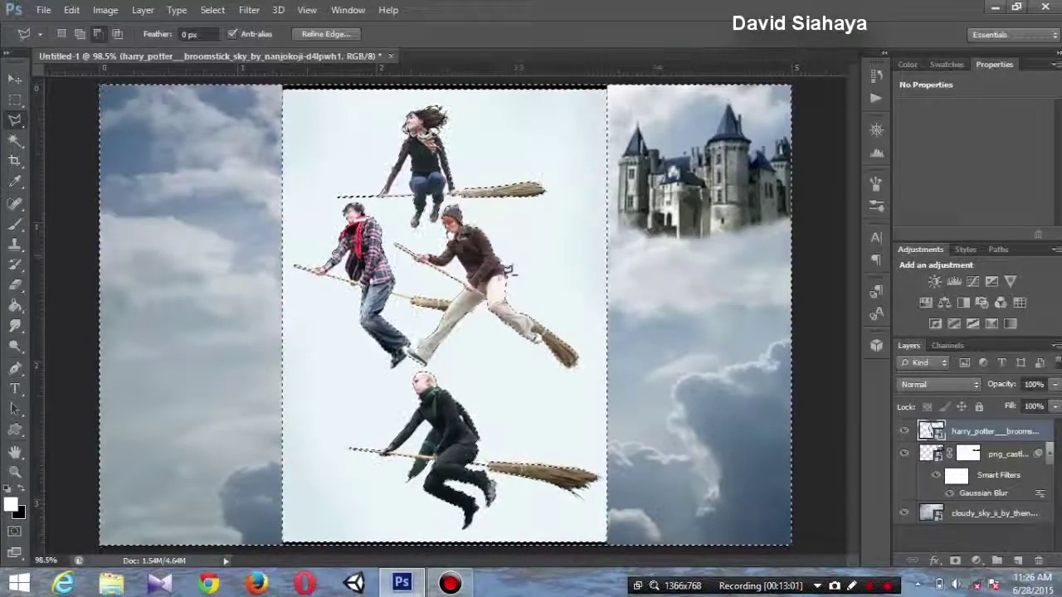
pyautogui.rightClick(494, 239)
pyautogui.click(598, 364)
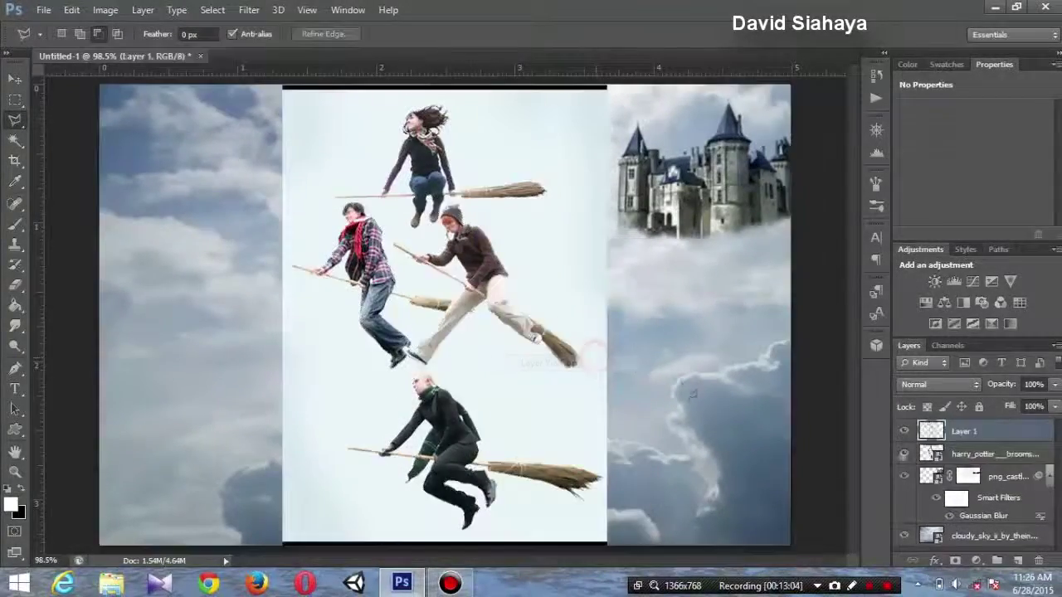
# Compare the layers, then delete the original broomstick photo layer
pyautogui.click(905, 454)
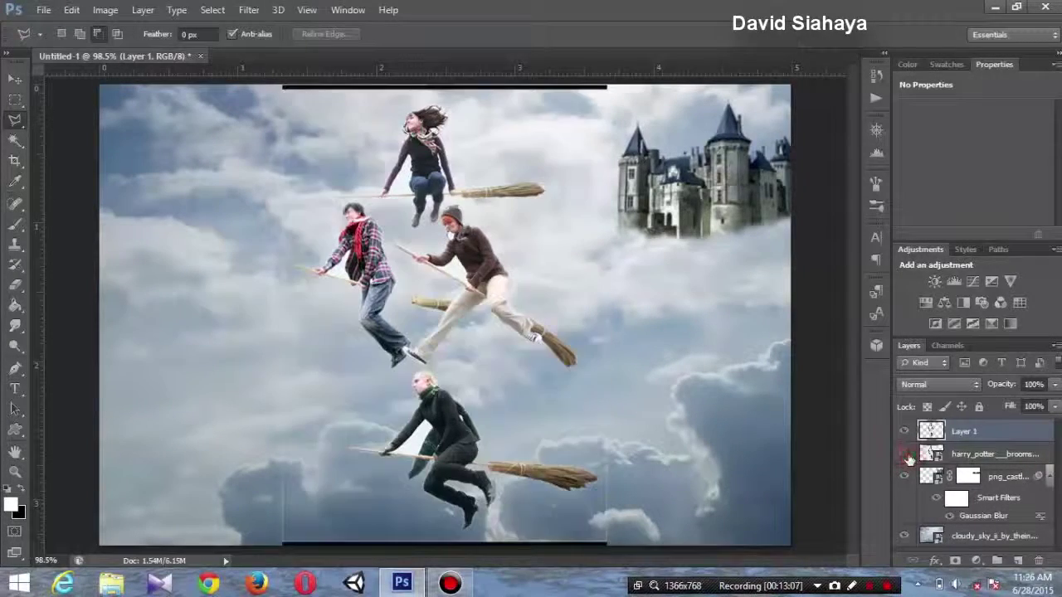
pyautogui.click(908, 456)
pyautogui.click(908, 456)
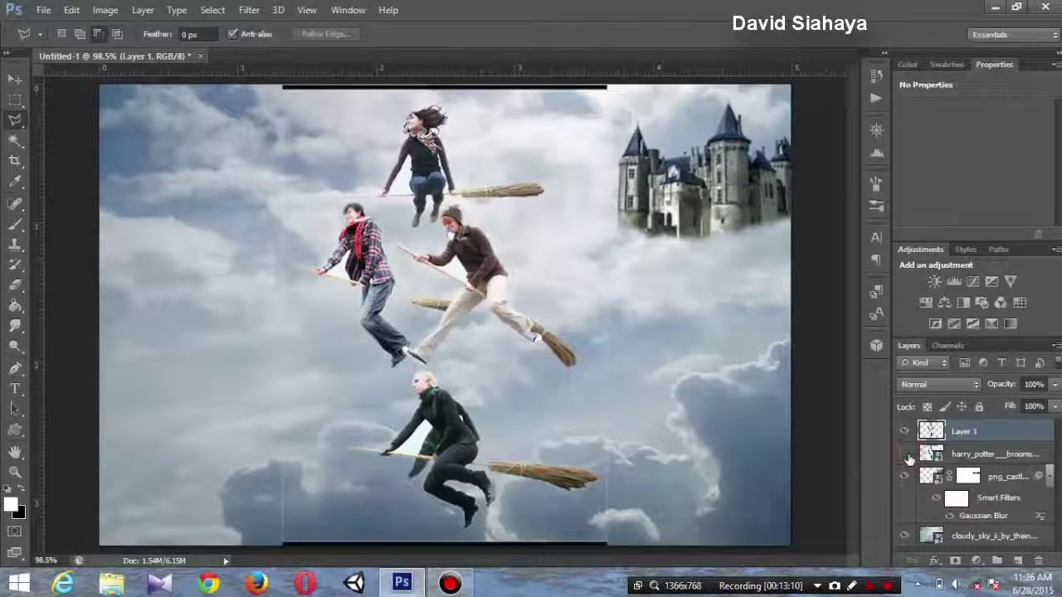
pyautogui.click(905, 455)
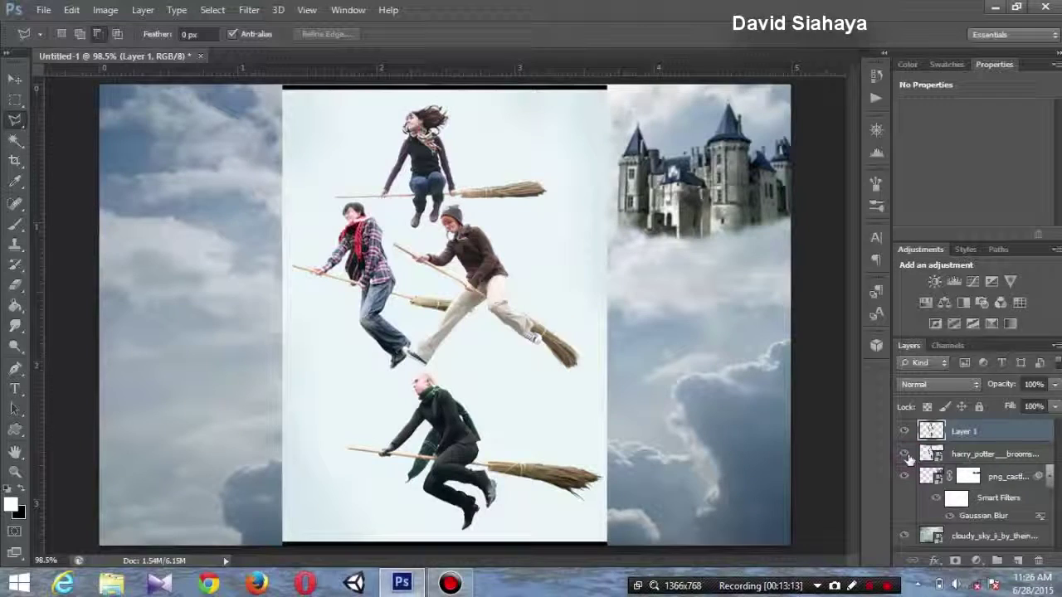
pyautogui.click(958, 455)
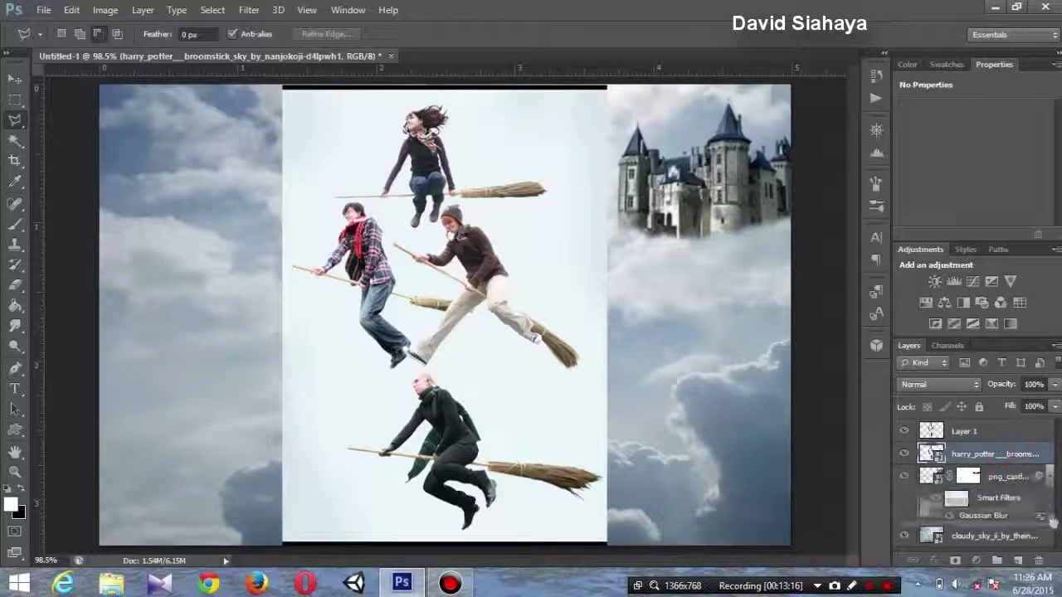
pyautogui.moveTo(1053, 520); pyautogui.dragTo(1041, 562)
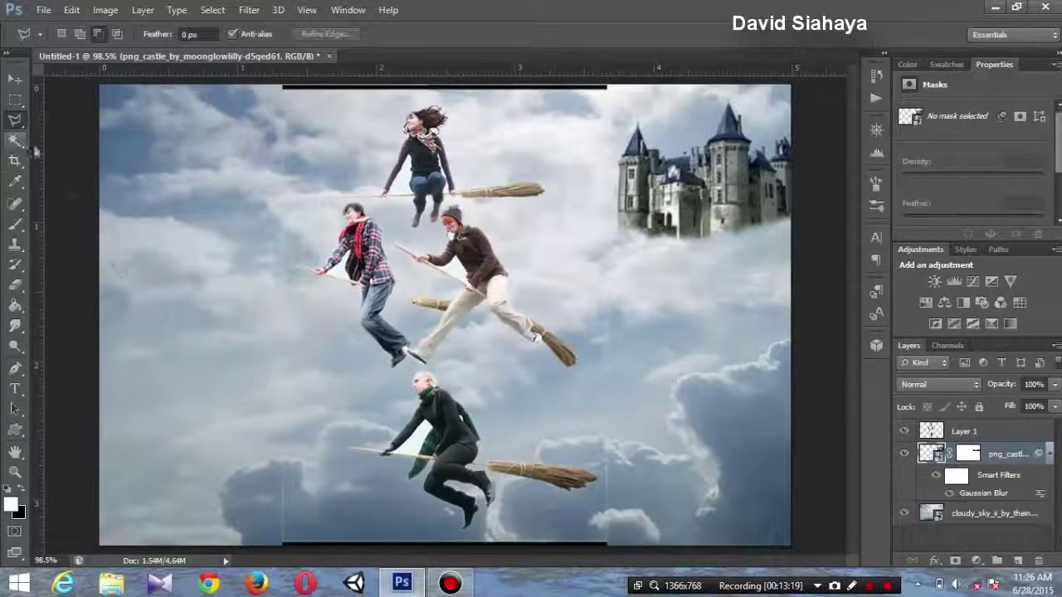
pyautogui.click(15, 285)
pyautogui.rightClick(230, 205)
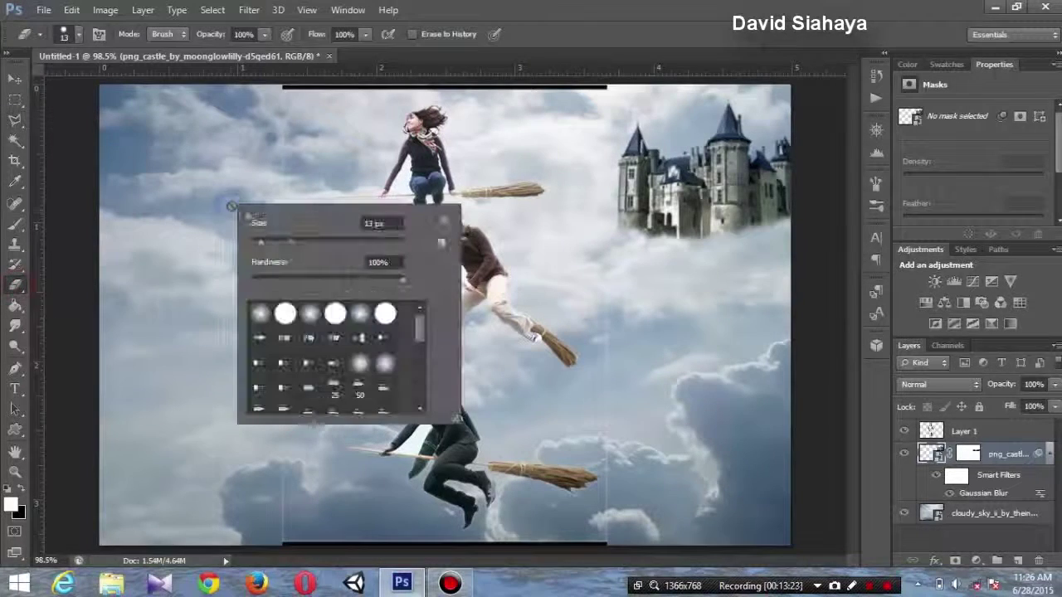
# Set the eraser to a hard round 37 px brush
pyautogui.click(284, 315)
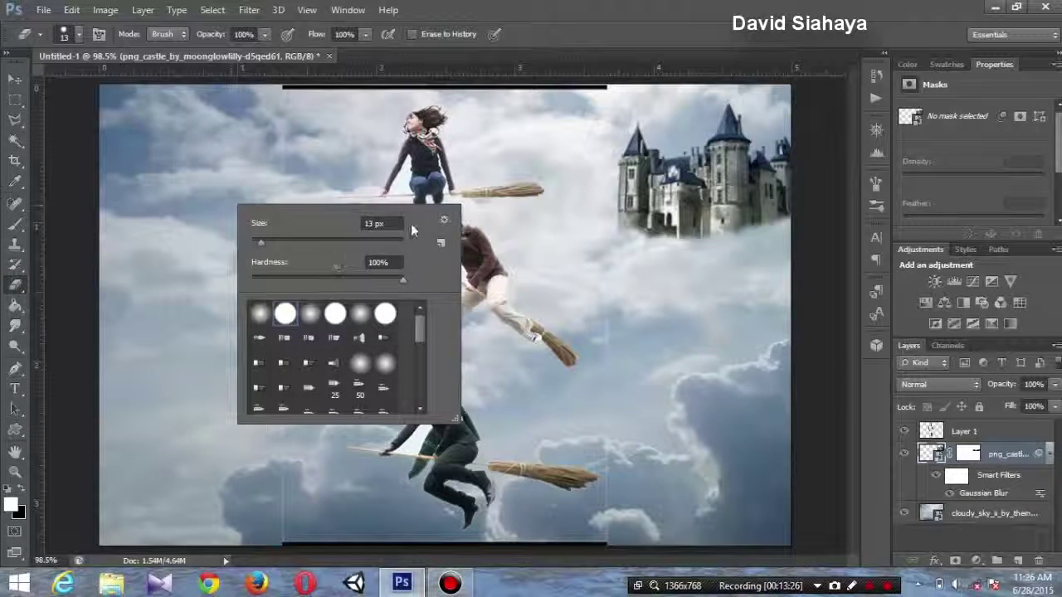
pyautogui.click(281, 245)
pyautogui.press('Return')
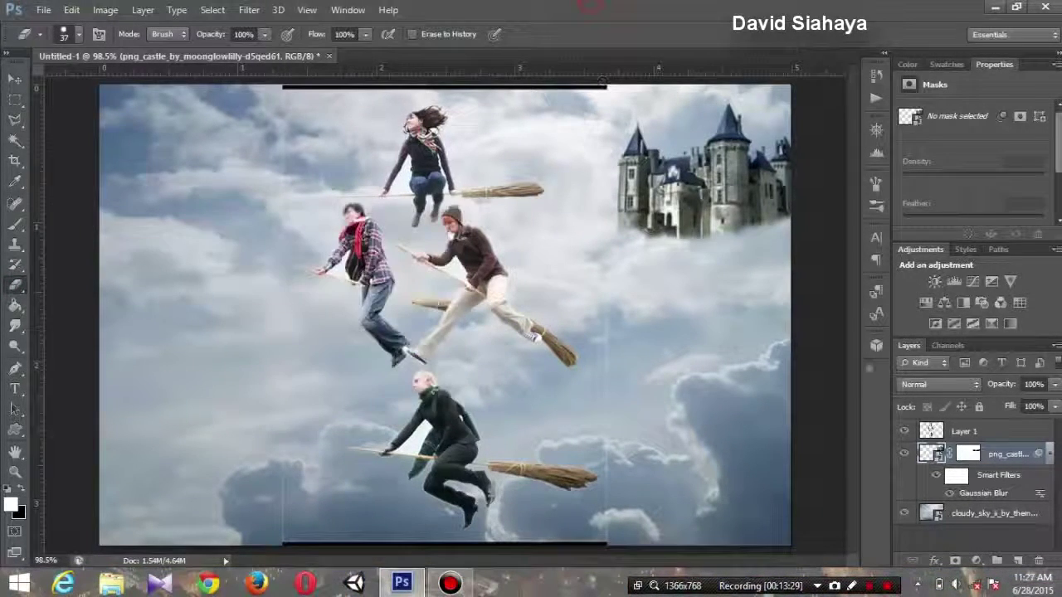
# Erase the black top strip and the faint cloud seam on Layer 1
pyautogui.click(965, 431)
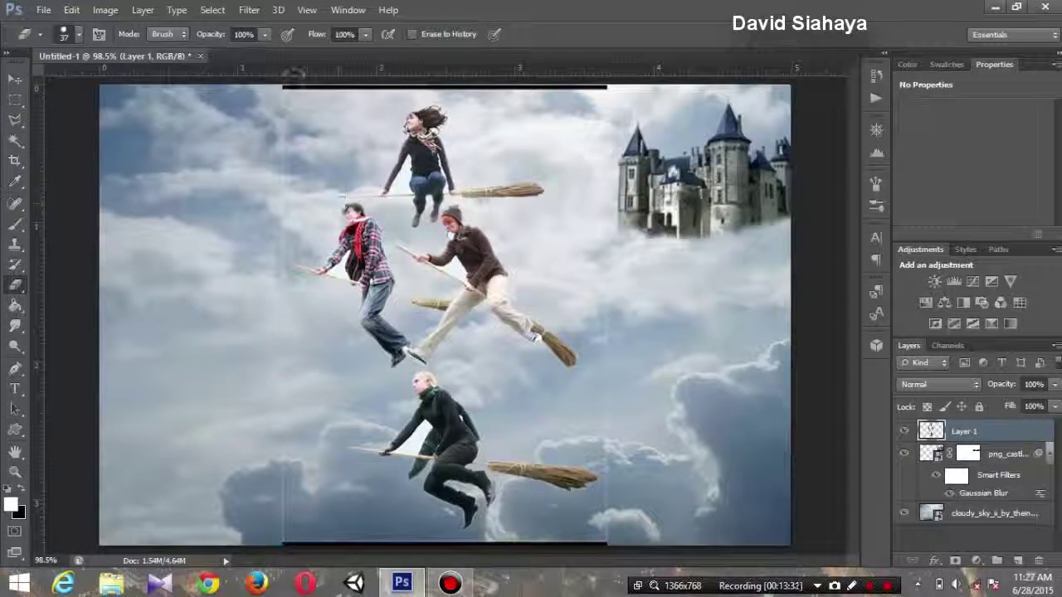
pyautogui.moveTo(282, 83)
pyautogui.mouseDown()
pyautogui.moveTo(614, 86)
pyautogui.moveTo(610, 519)
pyautogui.moveTo(454, 541)
pyautogui.moveTo(286, 544)
pyautogui.mouseUp()
pyautogui.moveTo(275, 498); pyautogui.dragTo(274, 97)
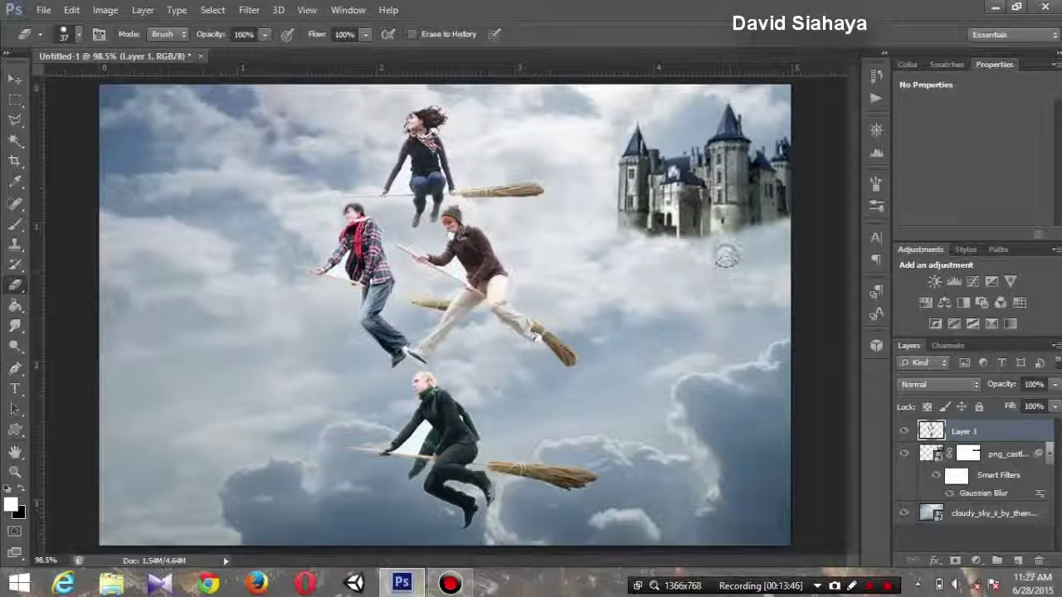
pyautogui.click(15, 120)
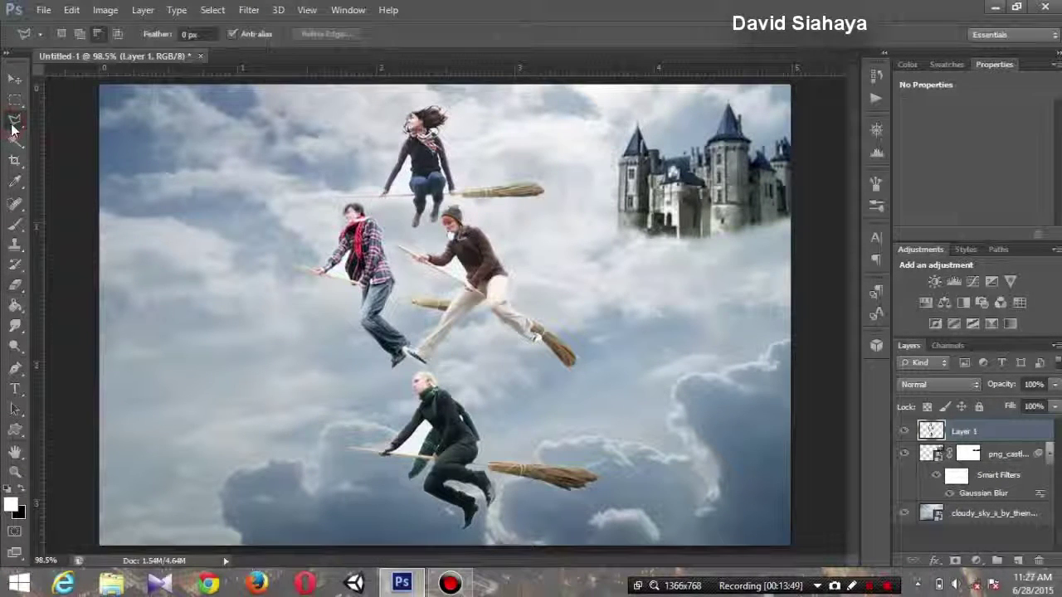
pyautogui.click(79, 34)
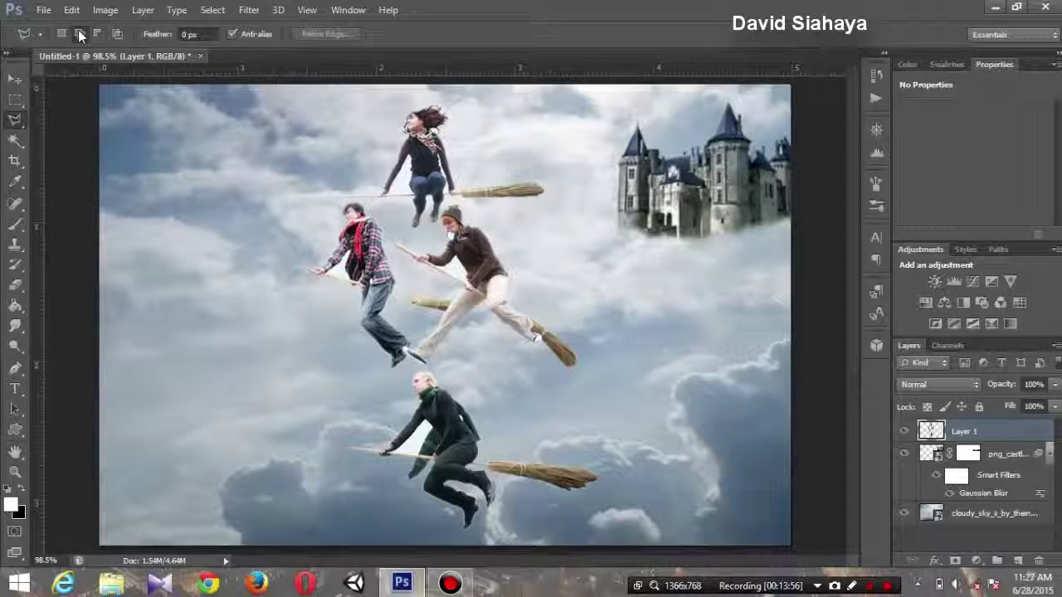
# Zoom in to 300% and delete the white leftover beside the rider's face
pyautogui.hotkey('ctrl', '+')
pyautogui.hotkey('ctrl', '+')
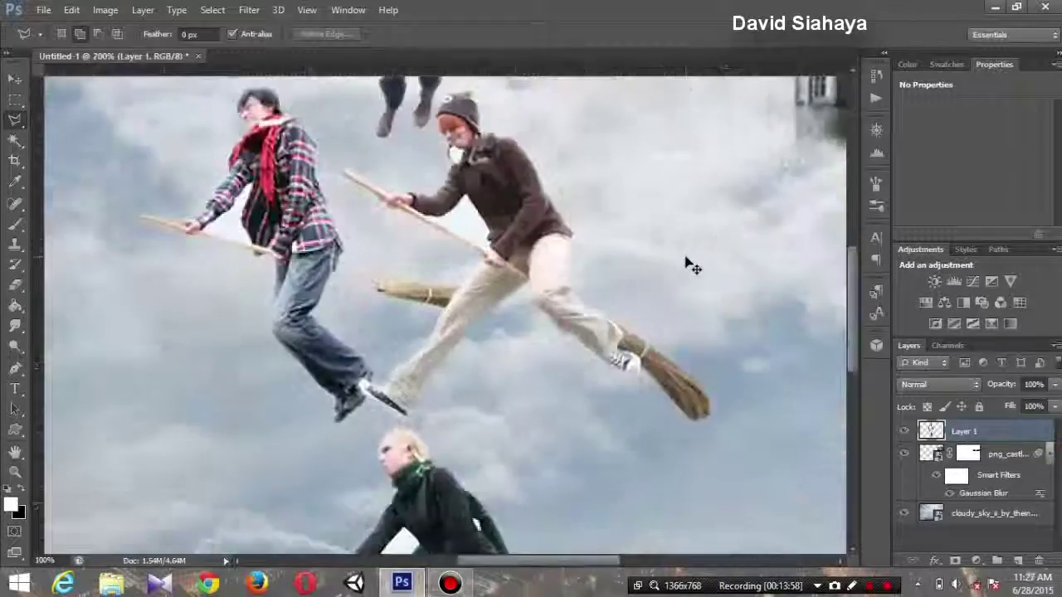
pyautogui.hotkey('ctrl', '+')
pyautogui.moveTo(854, 302); pyautogui.dragTo(852, 214)
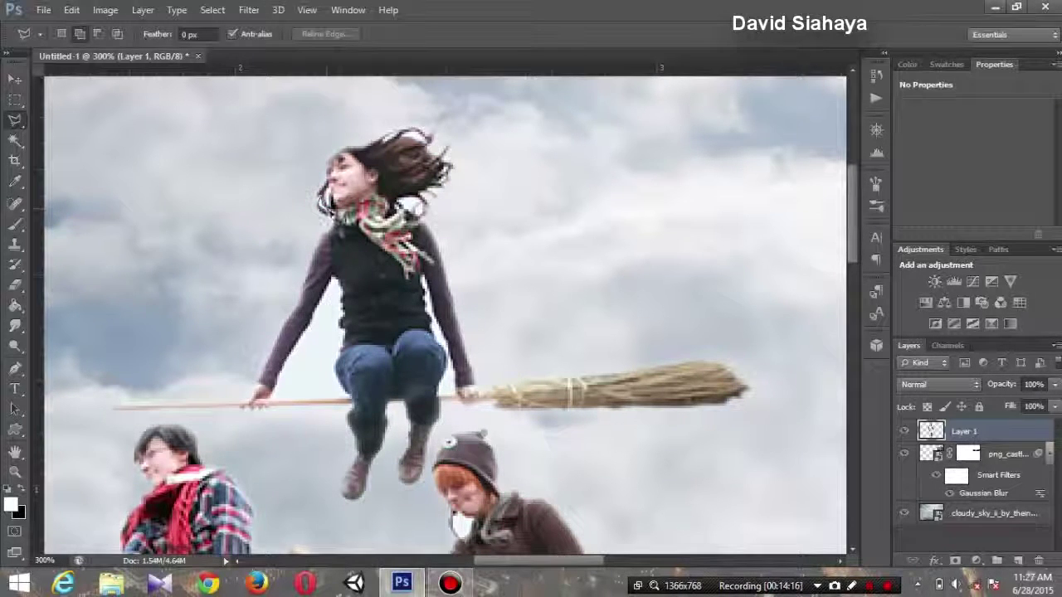
pyautogui.click(324, 202)
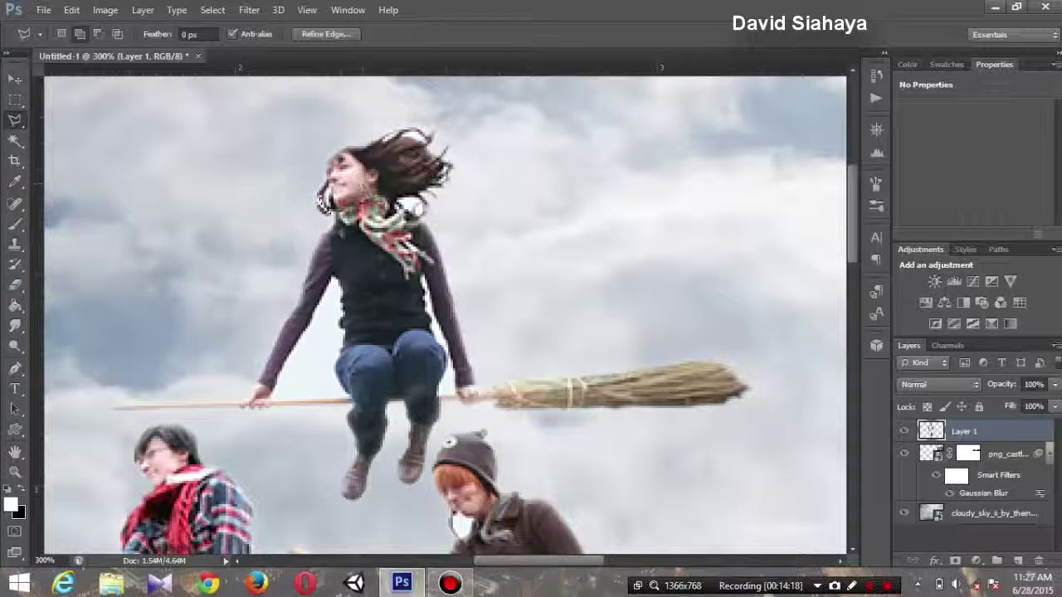
pyautogui.press('Delete')
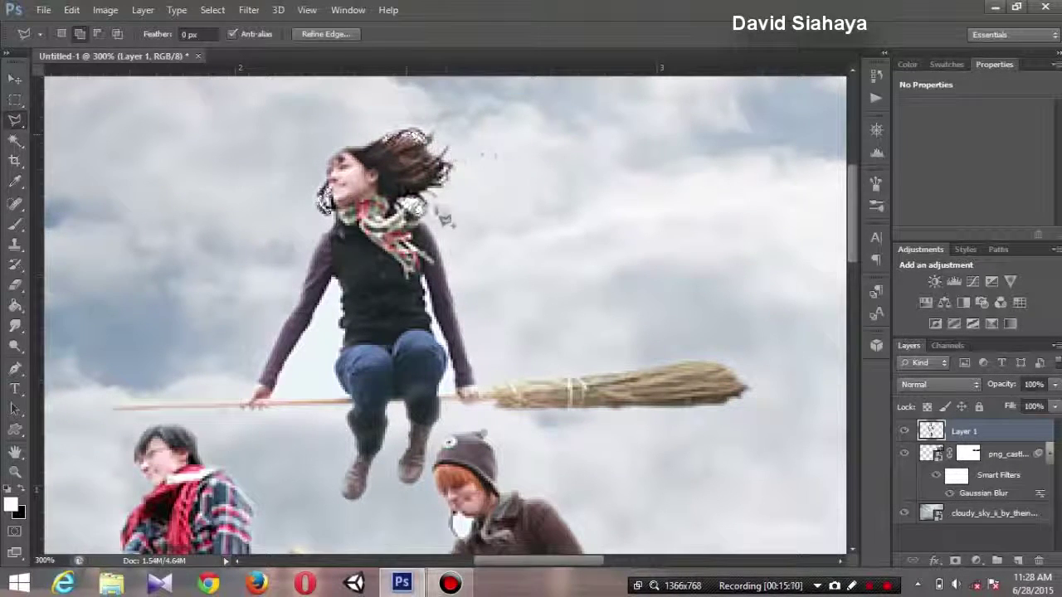
# Trace the white fringe around the top rider's hand and broom handle
pyautogui.scroll(-3, 835, 199)
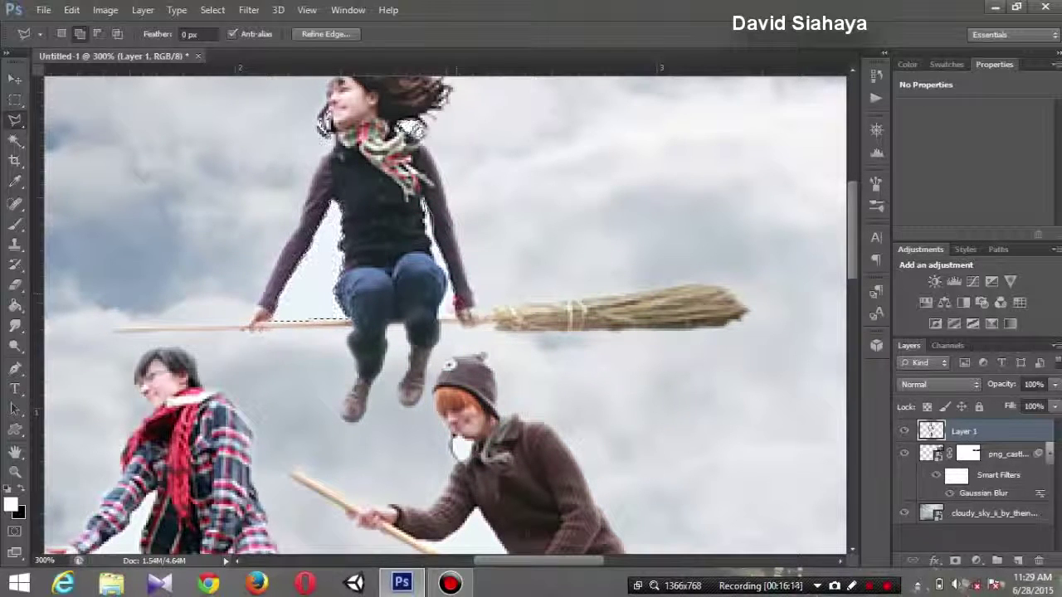
pyautogui.click(448, 318)
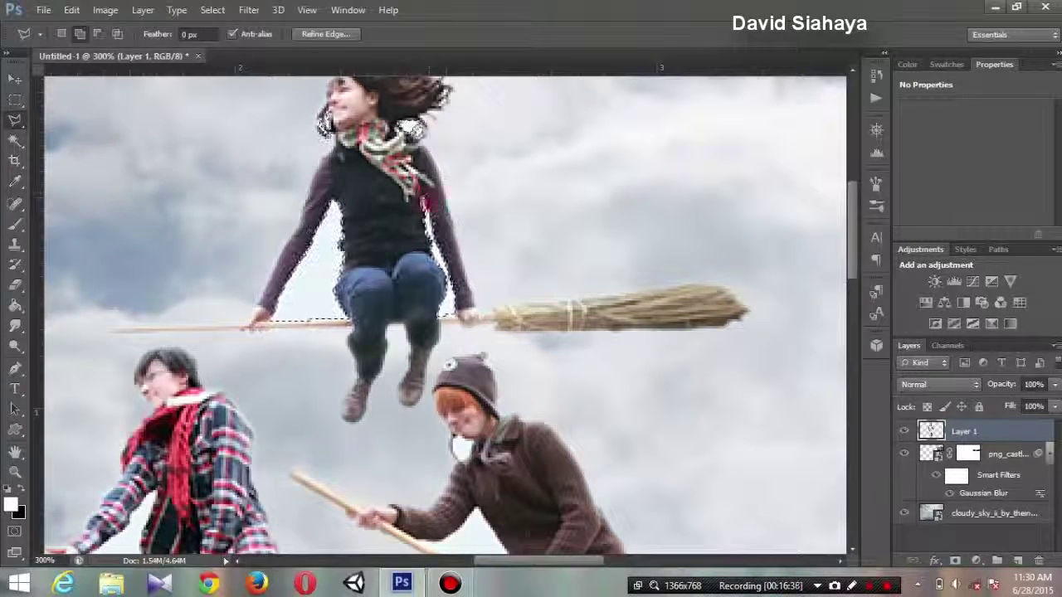
pyautogui.scroll(-3, 112, 344)
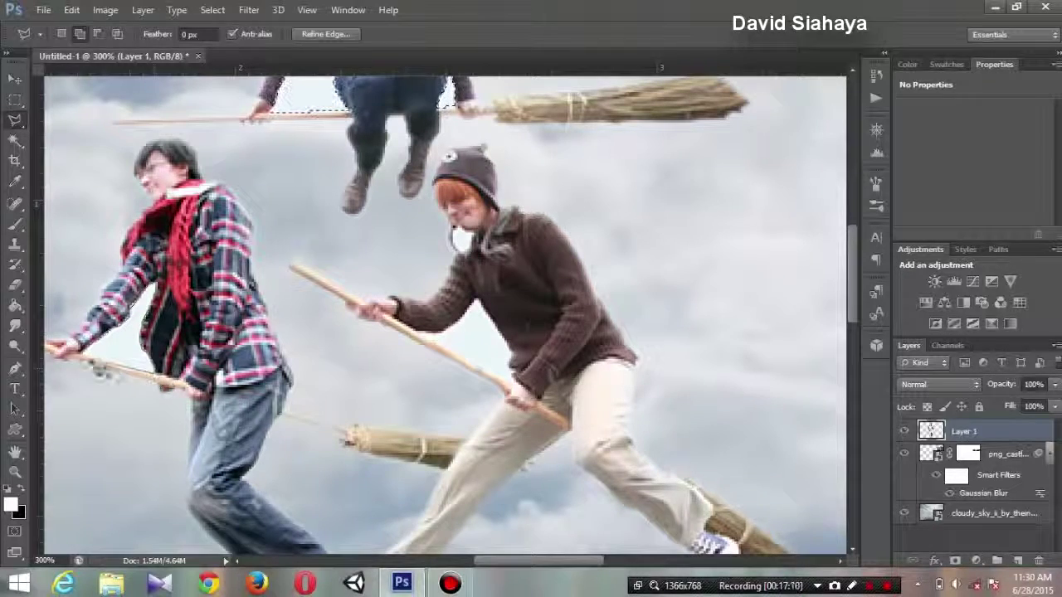
pyautogui.scroll(3, 91, 332)
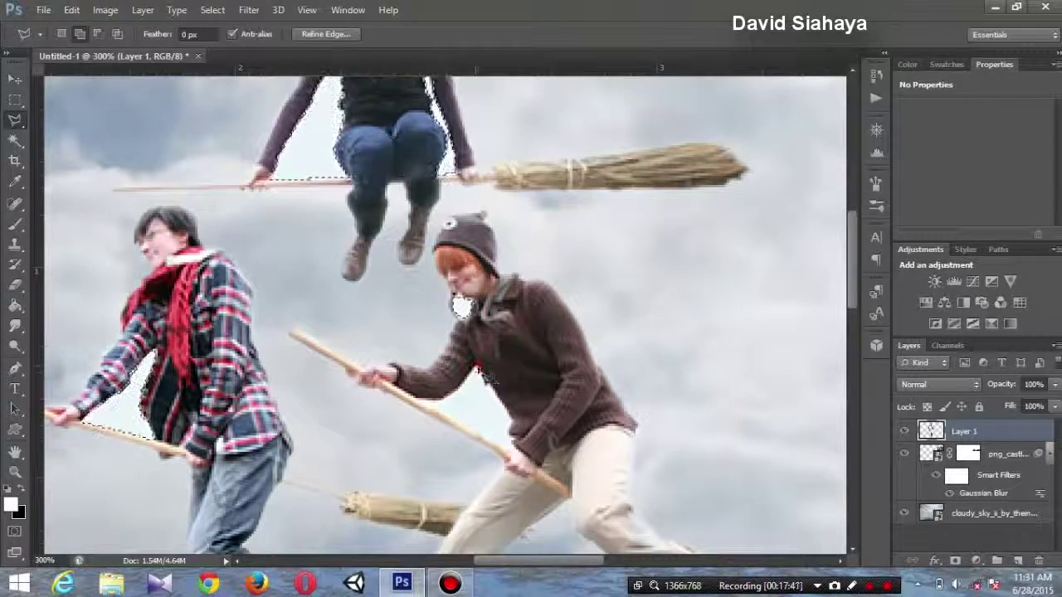
pyautogui.click(508, 446)
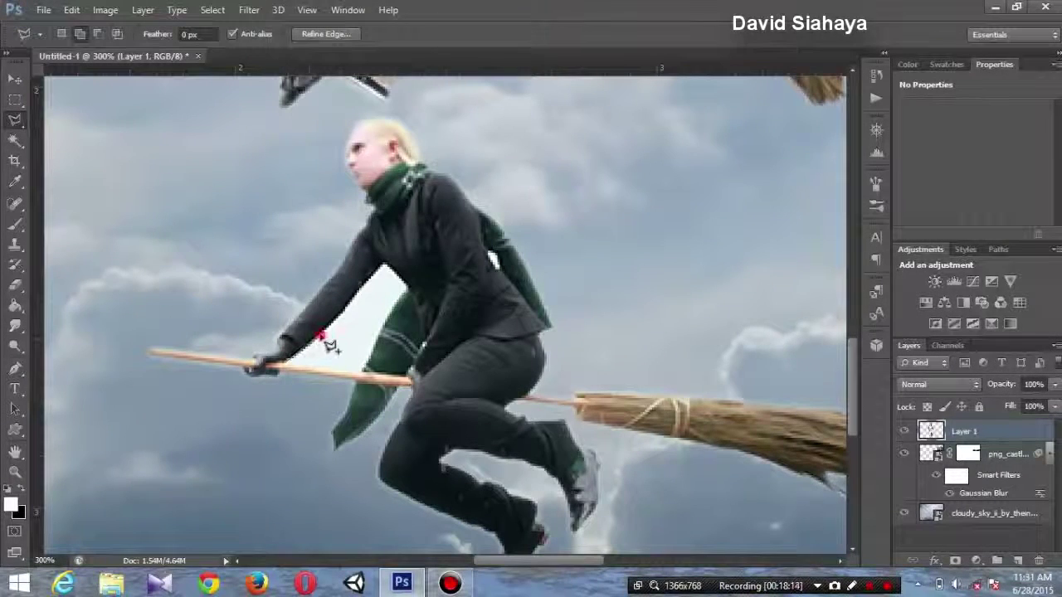
# Lasso the white gap under the blonde rider's arm by the scarf and broom, and delete it
pyautogui.click(384, 269)
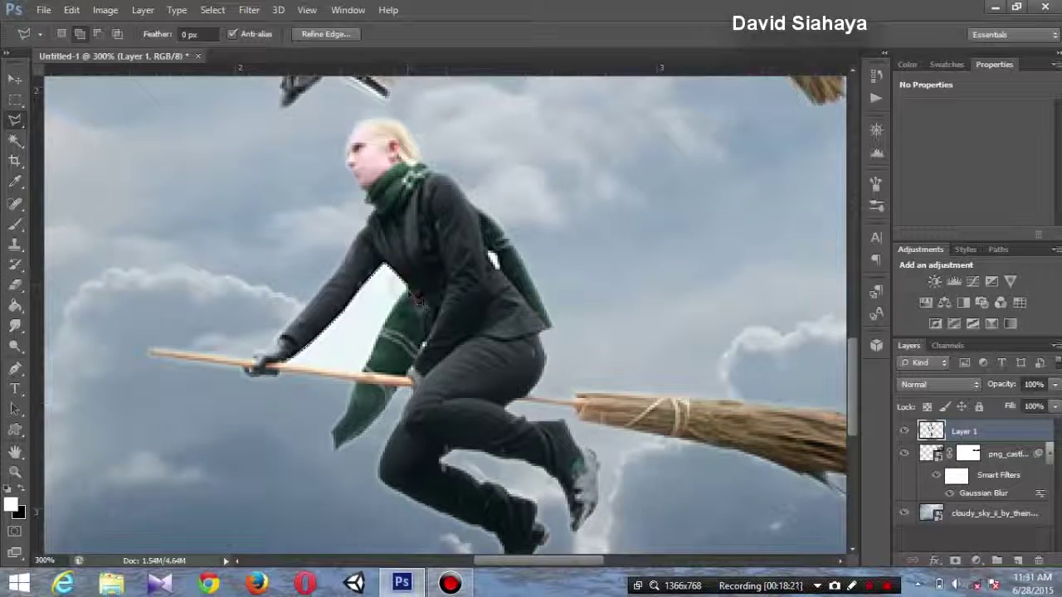
pyautogui.click(365, 371)
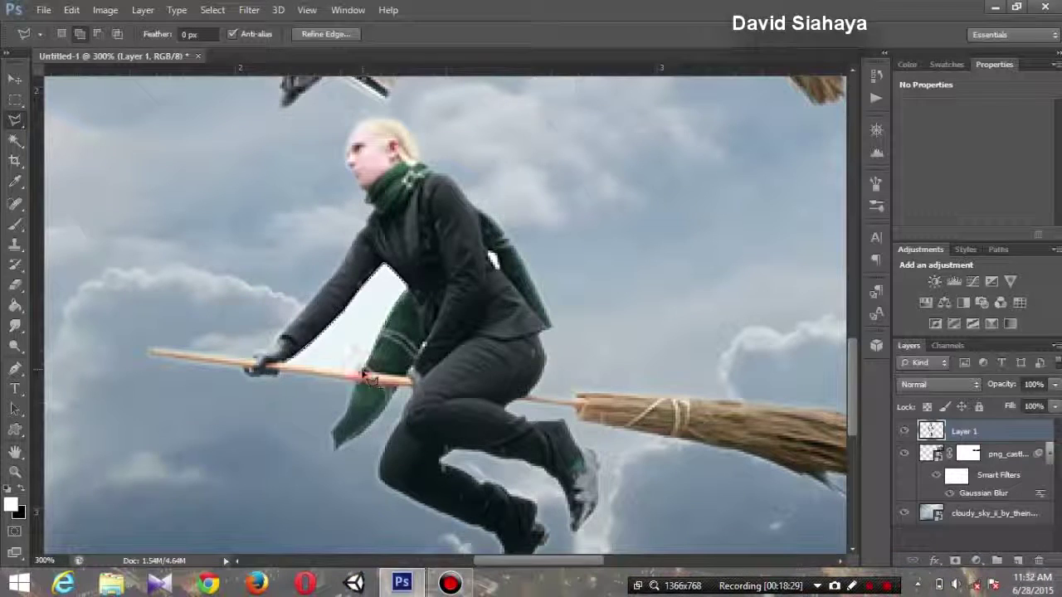
pyautogui.click(287, 367)
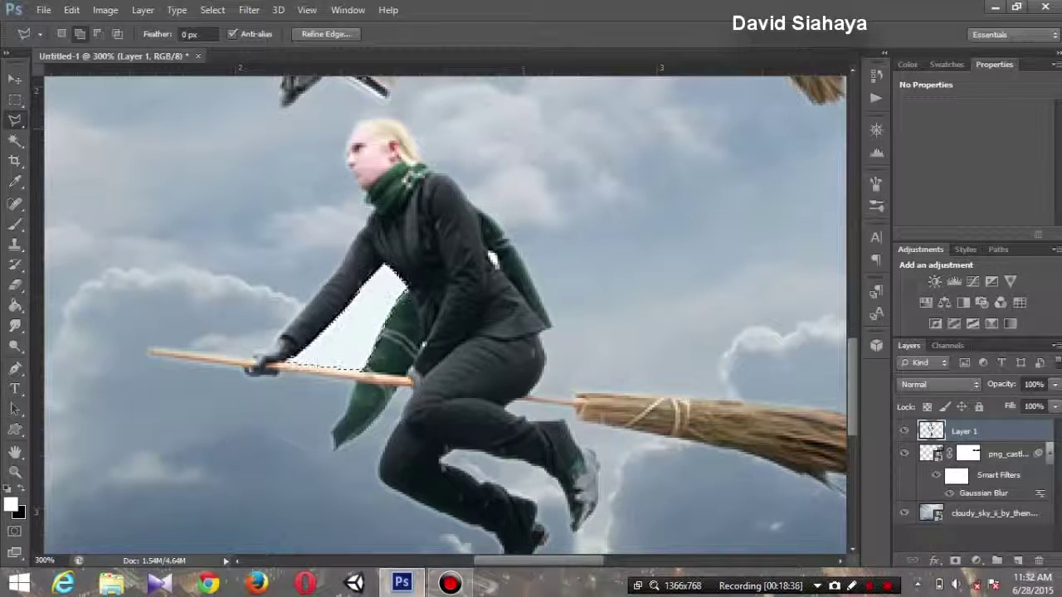
pyautogui.click(496, 265)
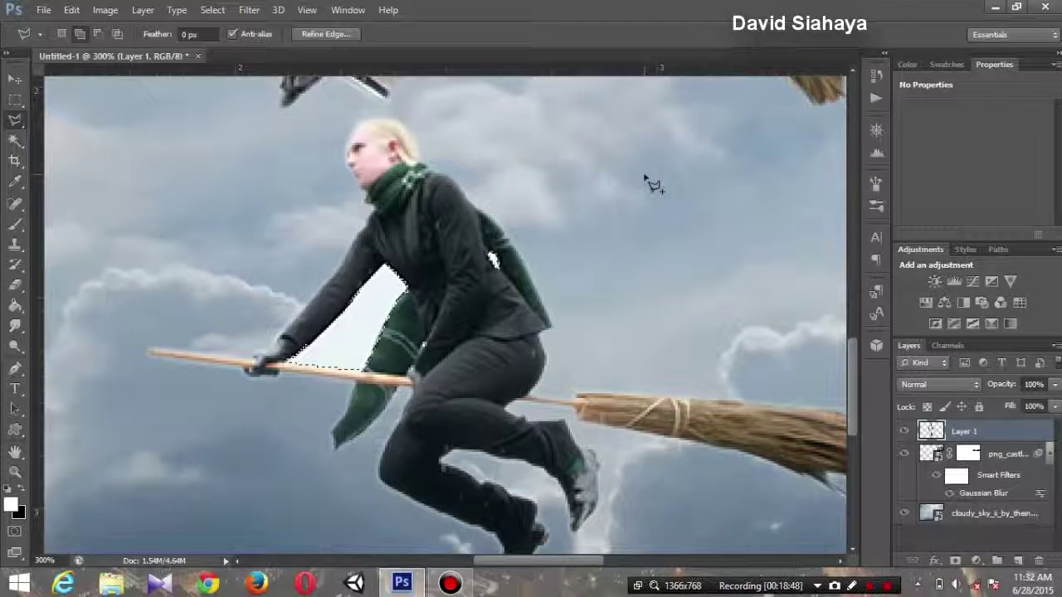
pyautogui.press('Delete')
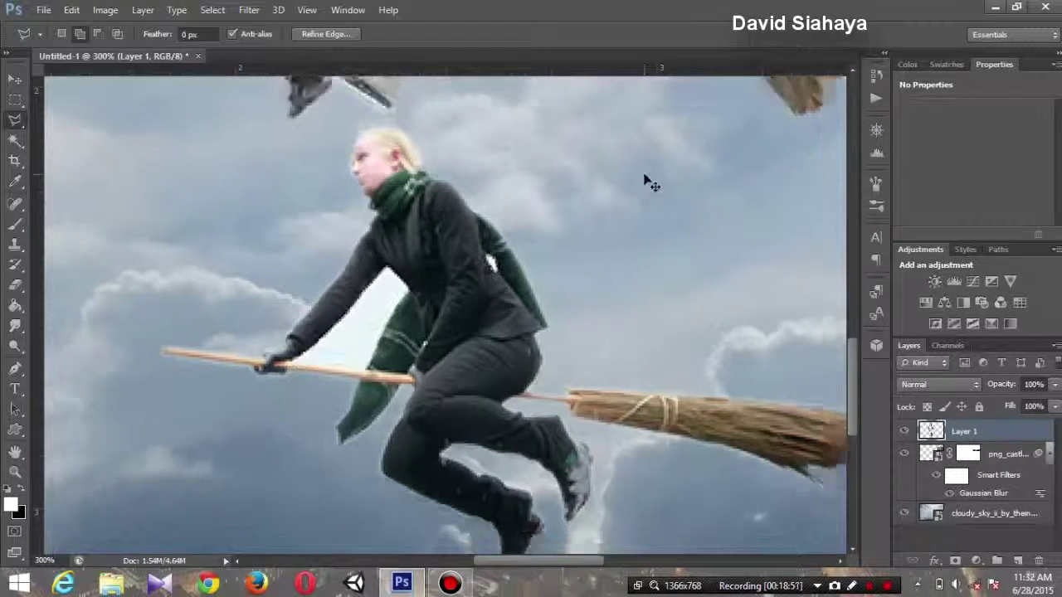
pyautogui.hotkey('ctrl', '1')
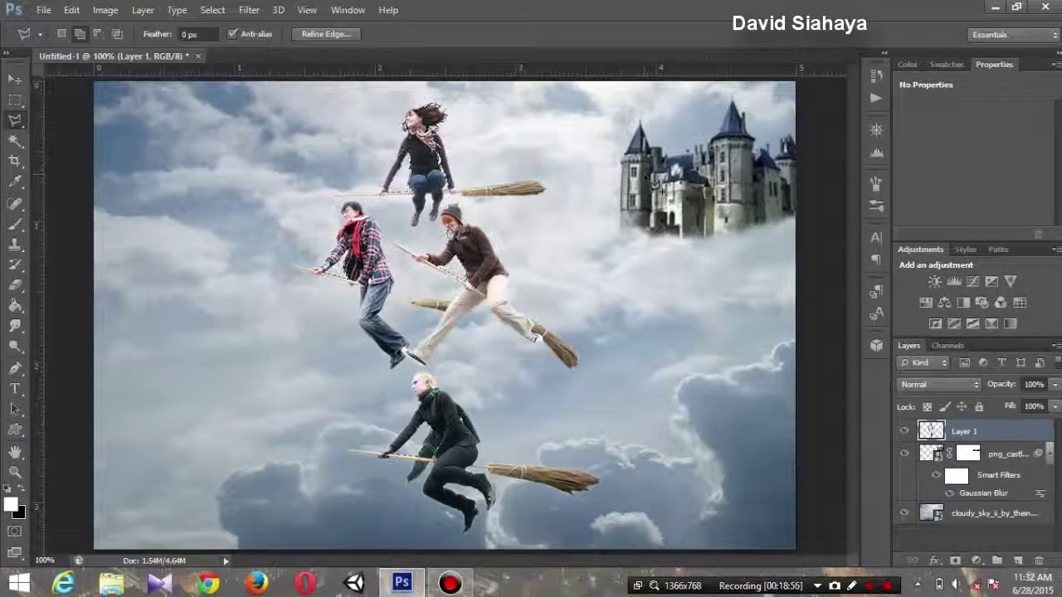
# Zoom in on the top rider and erase the red fringe along her hair and face with a tiny eraser
pyautogui.hotkey('ctrl', 'd')
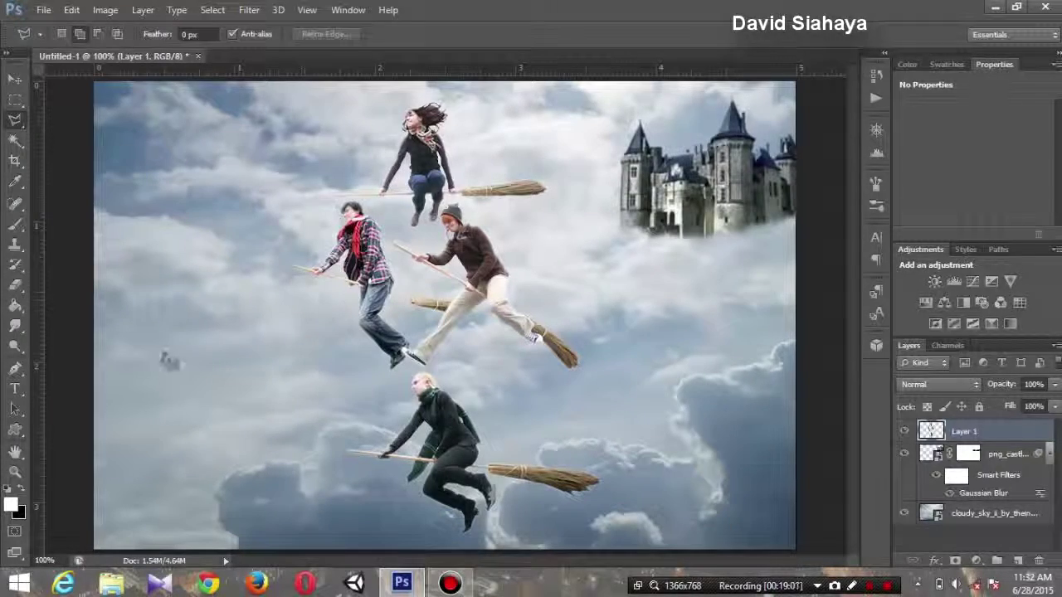
pyautogui.click(14, 471)
pyautogui.click(540, 100)
pyautogui.click(540, 166)
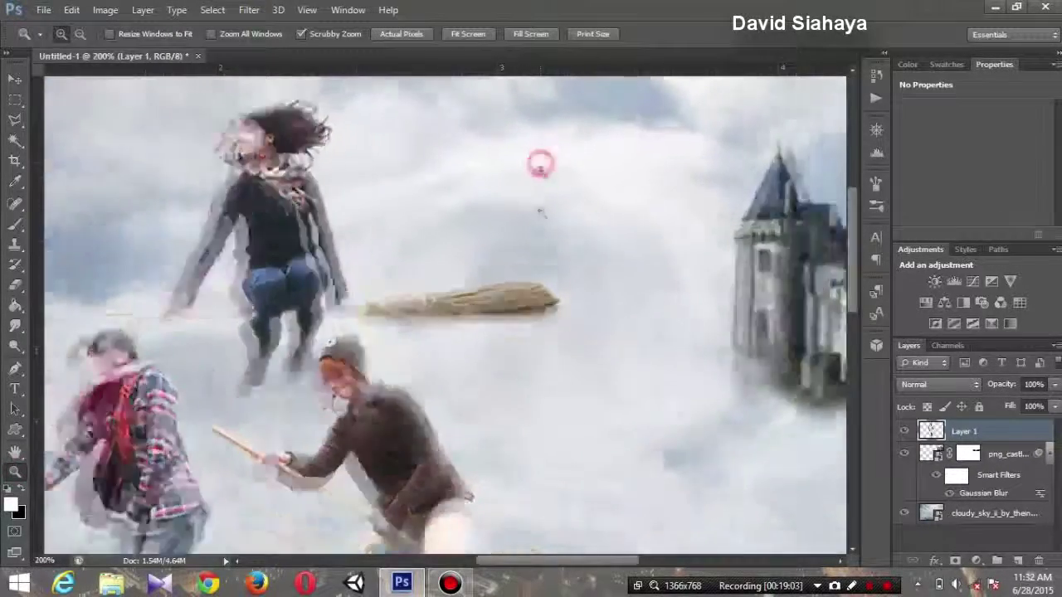
pyautogui.moveTo(555, 561); pyautogui.dragTo(512, 561)
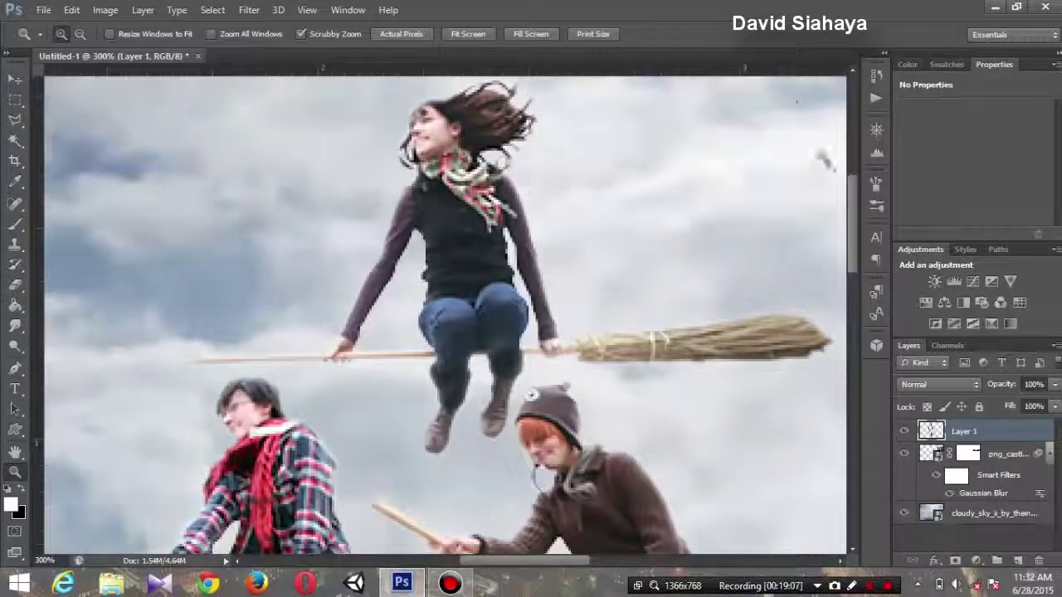
pyautogui.moveTo(851, 212); pyautogui.dragTo(849, 194)
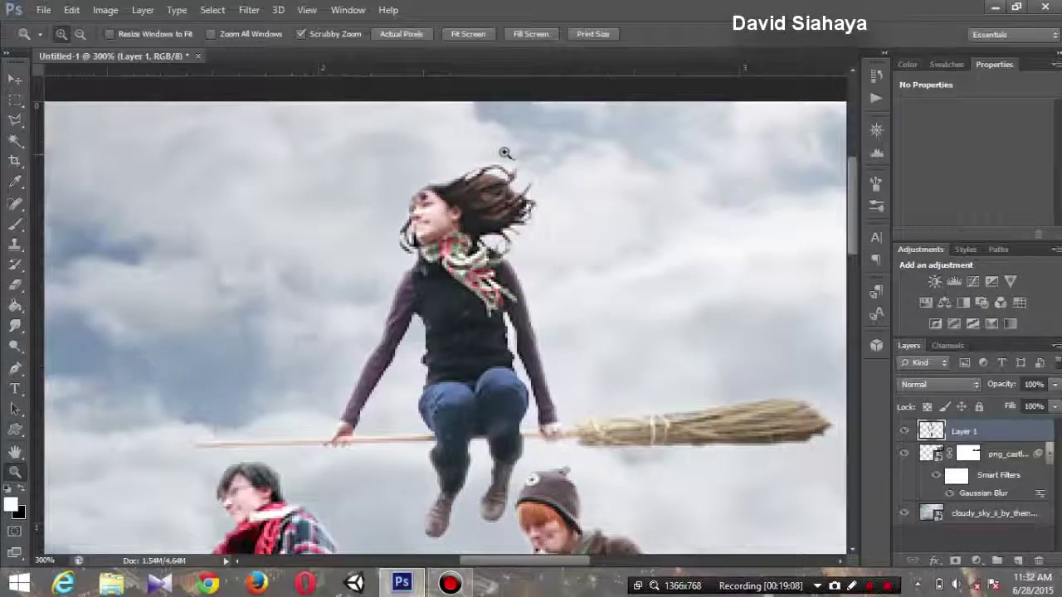
pyautogui.click(15, 326)
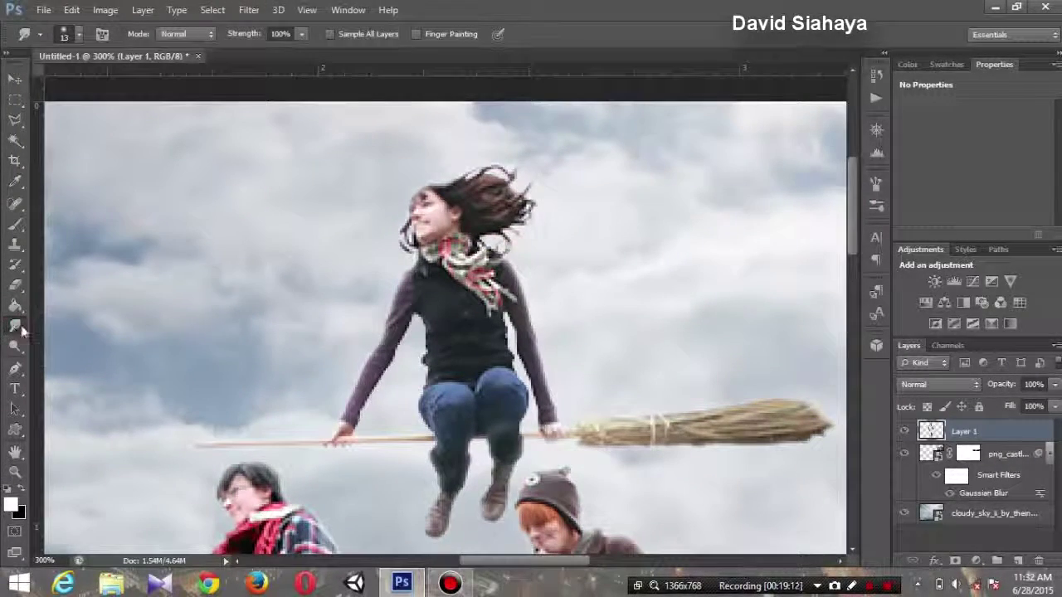
pyautogui.click(15, 284)
pyautogui.press('[')
pyautogui.press('[')
pyautogui.press('[')
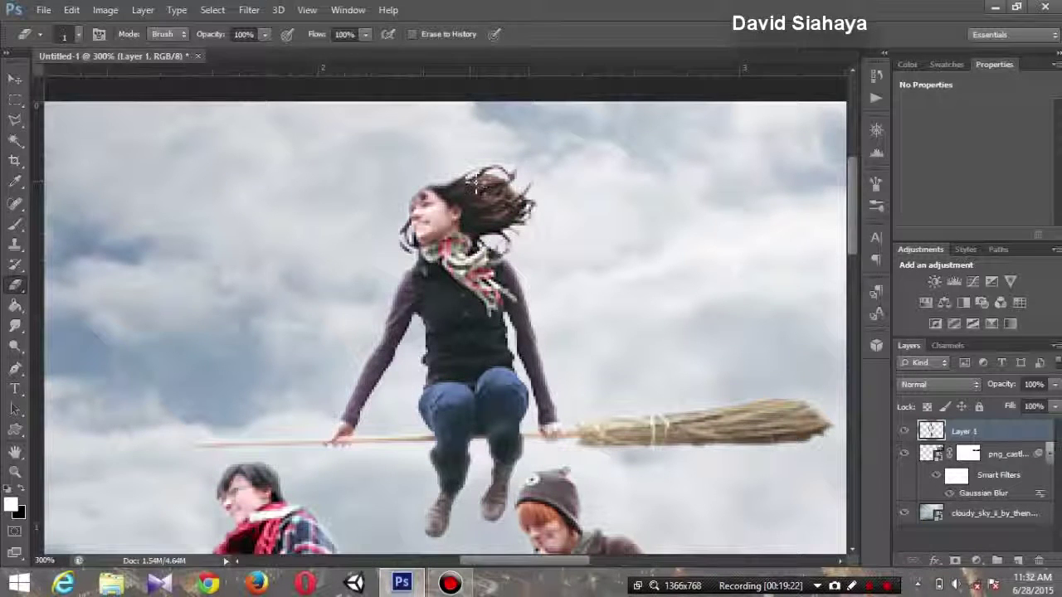
pyautogui.moveTo(495, 203); pyautogui.dragTo(501, 224)
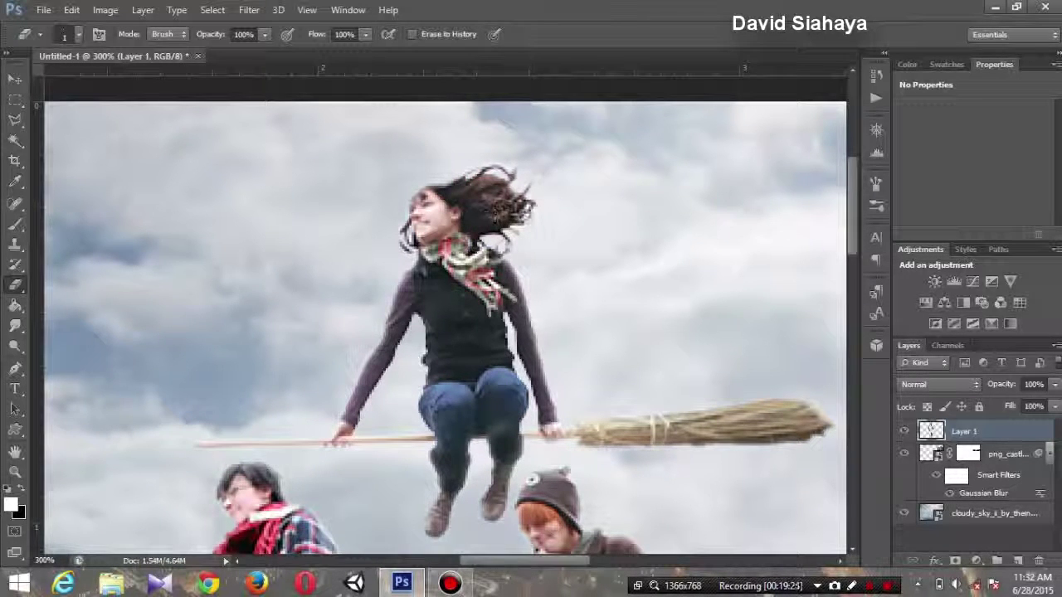
pyautogui.moveTo(538, 216); pyautogui.dragTo(544, 221)
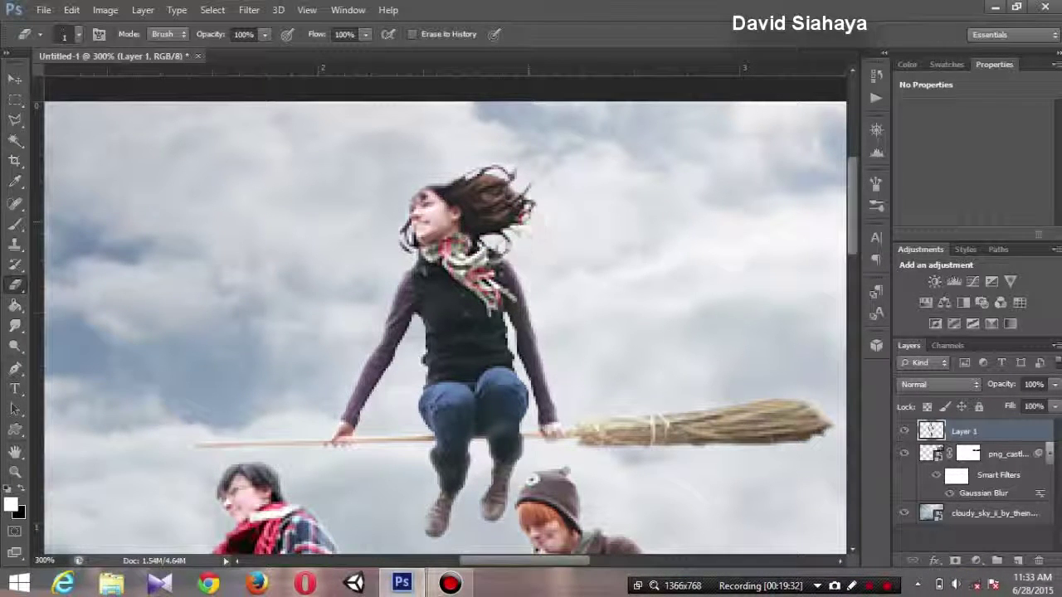
pyautogui.moveTo(404, 219); pyautogui.dragTo(413, 253)
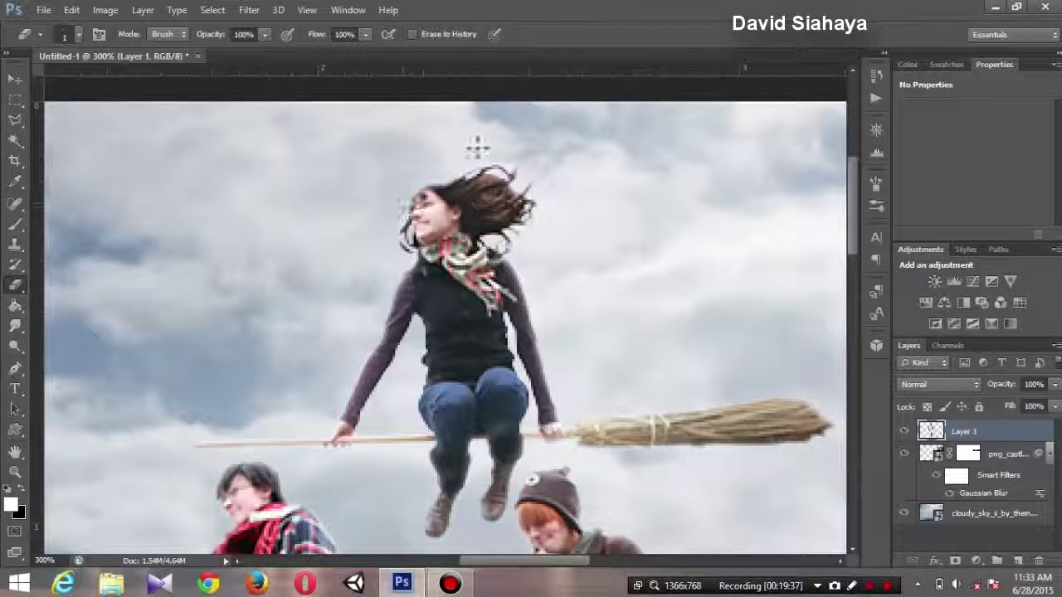
# Set up the Smudge tool with a very small brush size
pyautogui.click(17, 326)
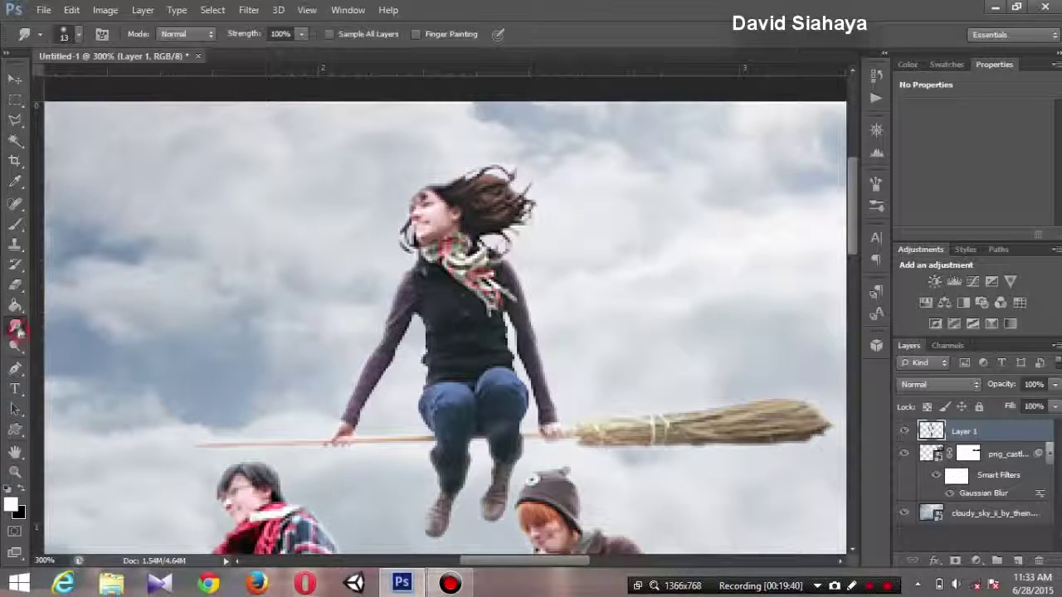
pyautogui.rightClick(400, 239)
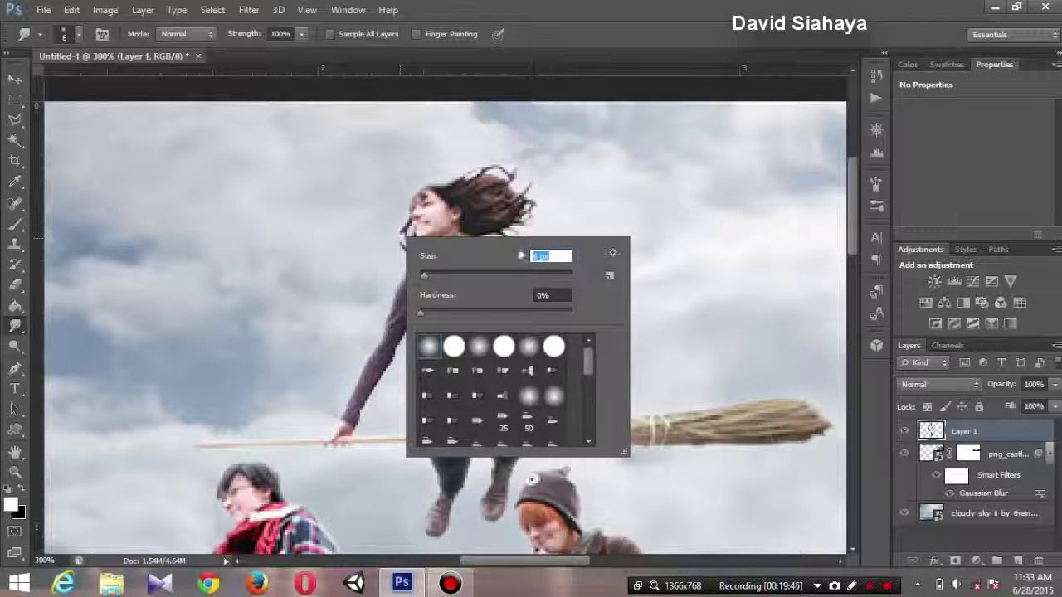
pyautogui.click(537, 255)
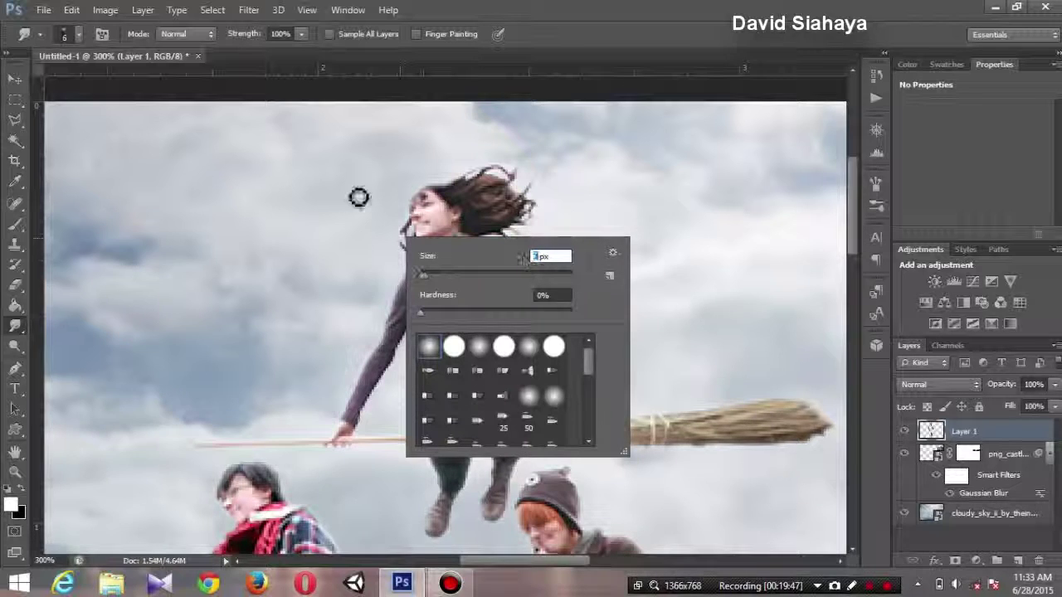
pyautogui.write('3')
pyautogui.moveTo(539, 258); pyautogui.dragTo(523, 258)
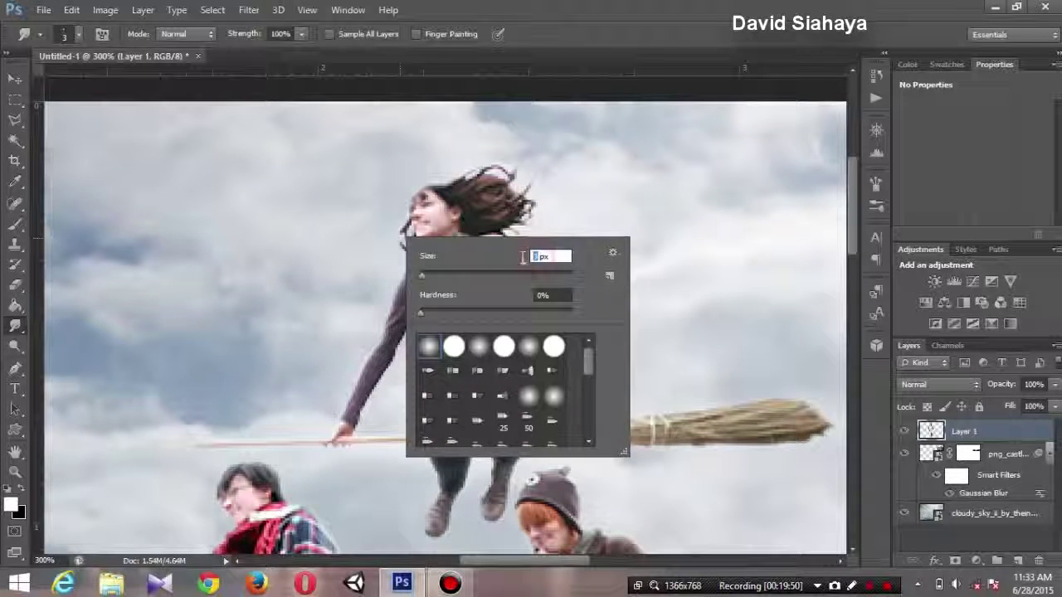
pyautogui.press('Return')
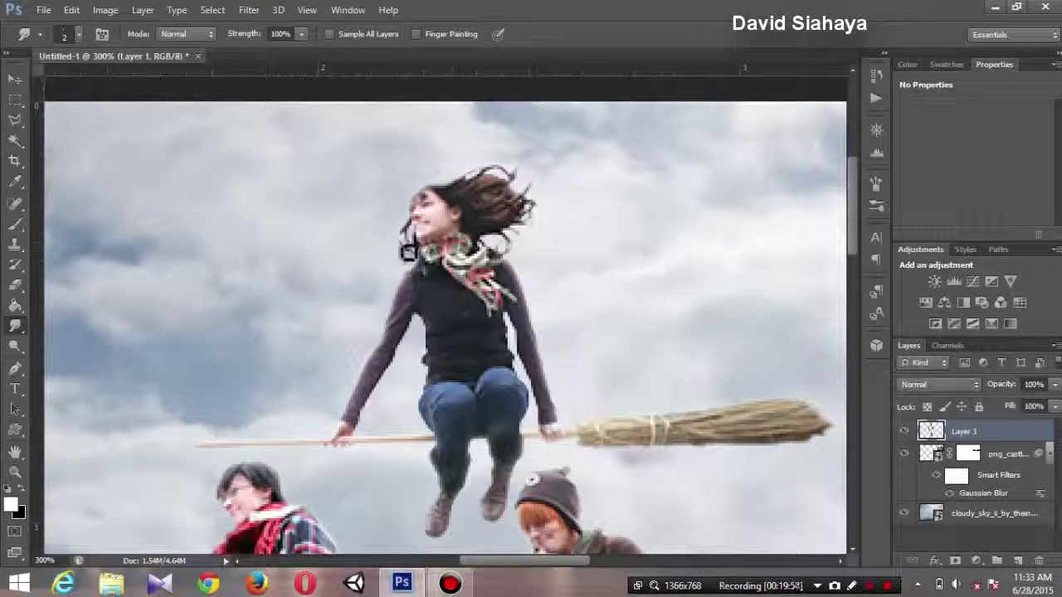
# Smudge the hair edges by her cheek, neck and crown, undoing bad strokes, then fit the view on screen
pyautogui.moveTo(409, 253)
pyautogui.mouseDown()
pyautogui.moveTo(407, 194)
pyautogui.moveTo(466, 185)
pyautogui.moveTo(454, 206)
pyautogui.moveTo(522, 218)
pyautogui.moveTo(507, 267)
pyautogui.moveTo(490, 221)
pyautogui.moveTo(491, 236)
pyautogui.mouseUp()
pyautogui.click(71, 10)
pyautogui.click(108, 40)
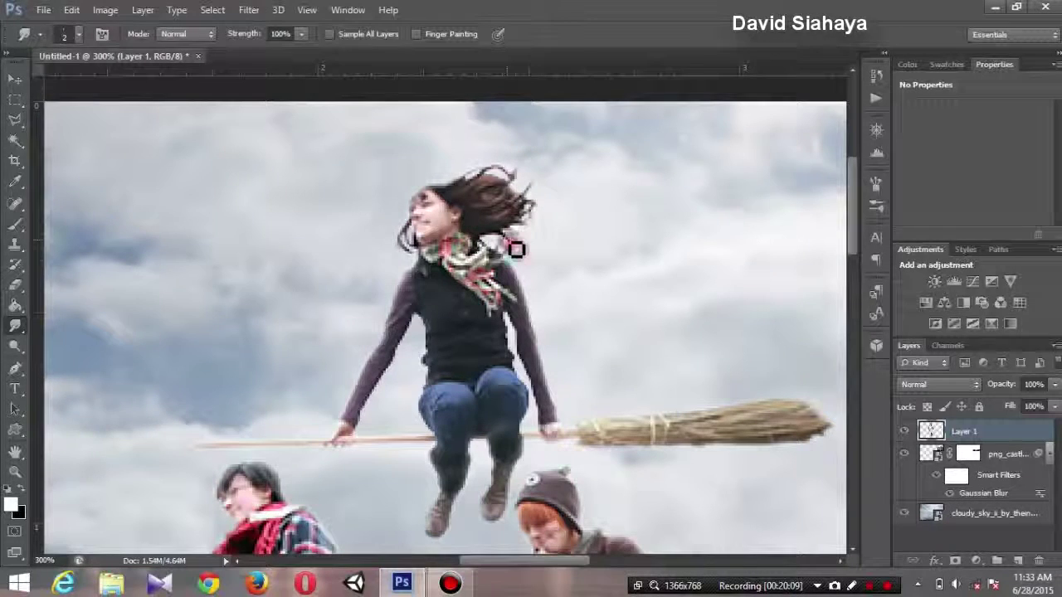
pyautogui.moveTo(517, 246); pyautogui.dragTo(517, 253)
pyautogui.hotkey('ctrl', 'z')
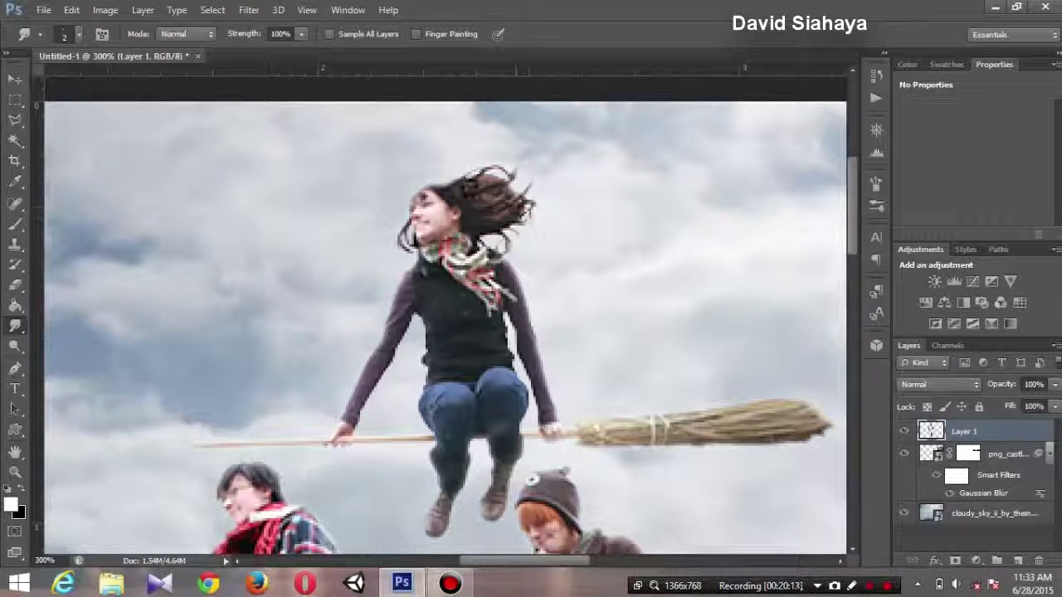
pyautogui.moveTo(486, 182); pyautogui.dragTo(480, 181)
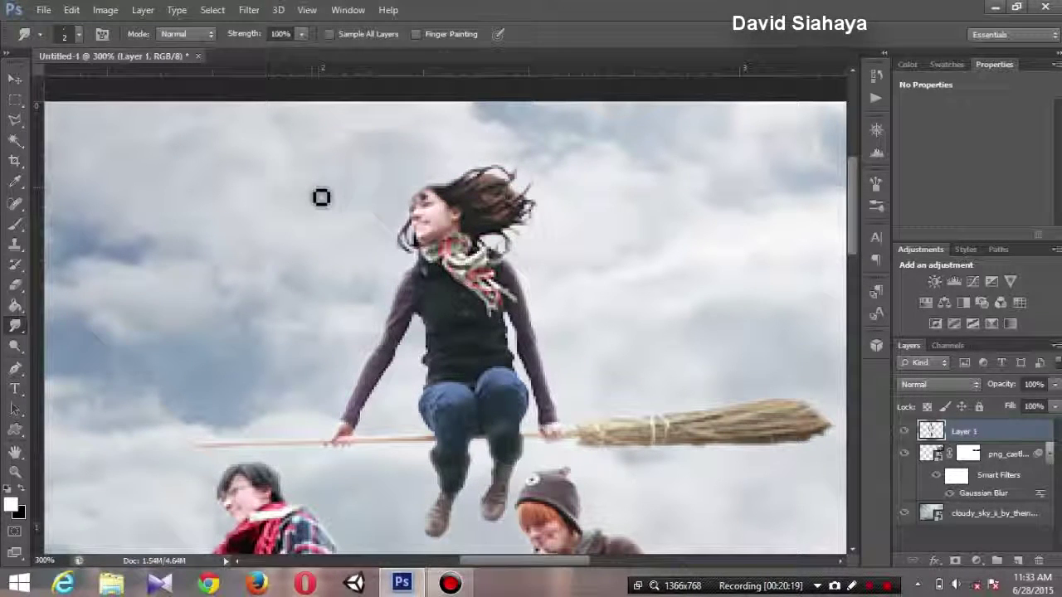
pyautogui.click(14, 471)
pyautogui.rightClick(555, 237)
pyautogui.click(580, 246)
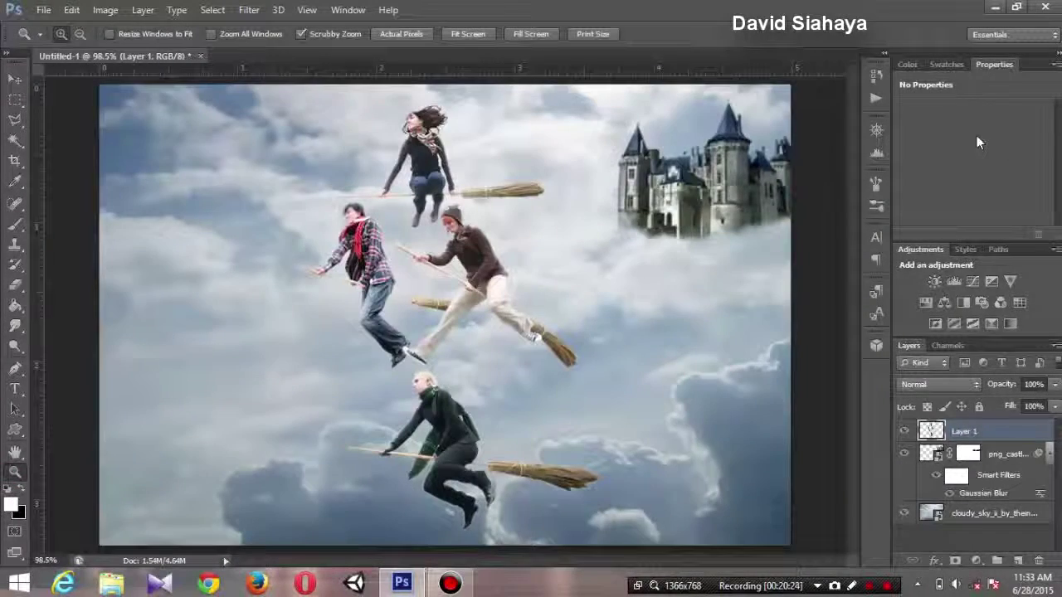
# Lasso the bottom broom rider and cut her onto a new Layer 2 with Layer Via Cut
pyautogui.click(15, 120)
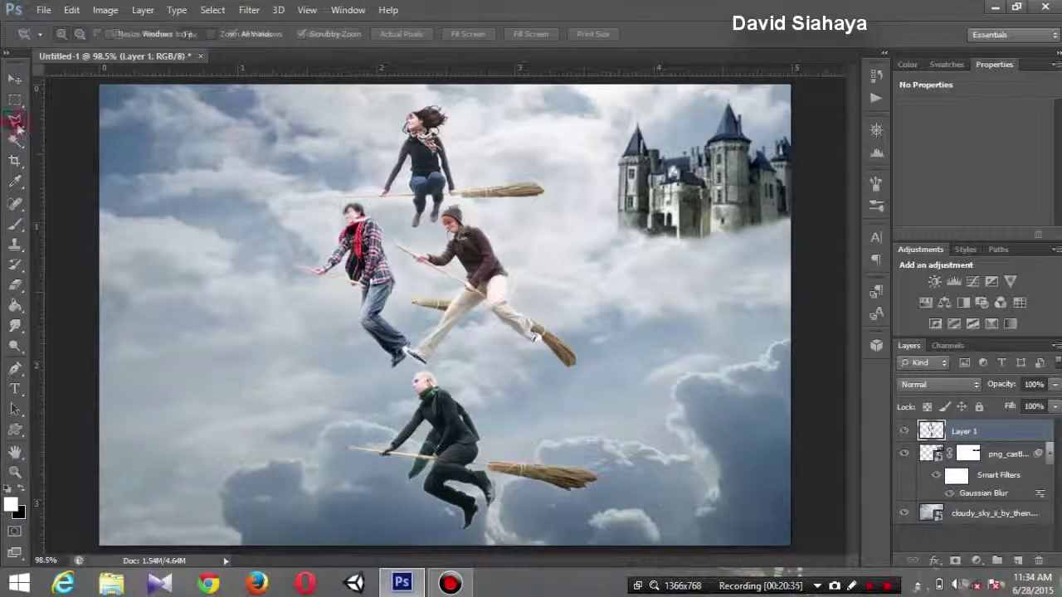
pyautogui.moveTo(353, 441)
pyautogui.mouseDown()
pyautogui.moveTo(413, 372)
pyautogui.moveTo(498, 390)
pyautogui.moveTo(622, 451)
pyautogui.moveTo(581, 515)
pyautogui.moveTo(463, 543)
pyautogui.moveTo(305, 472)
pyautogui.mouseUp()
pyautogui.rightClick(473, 112)
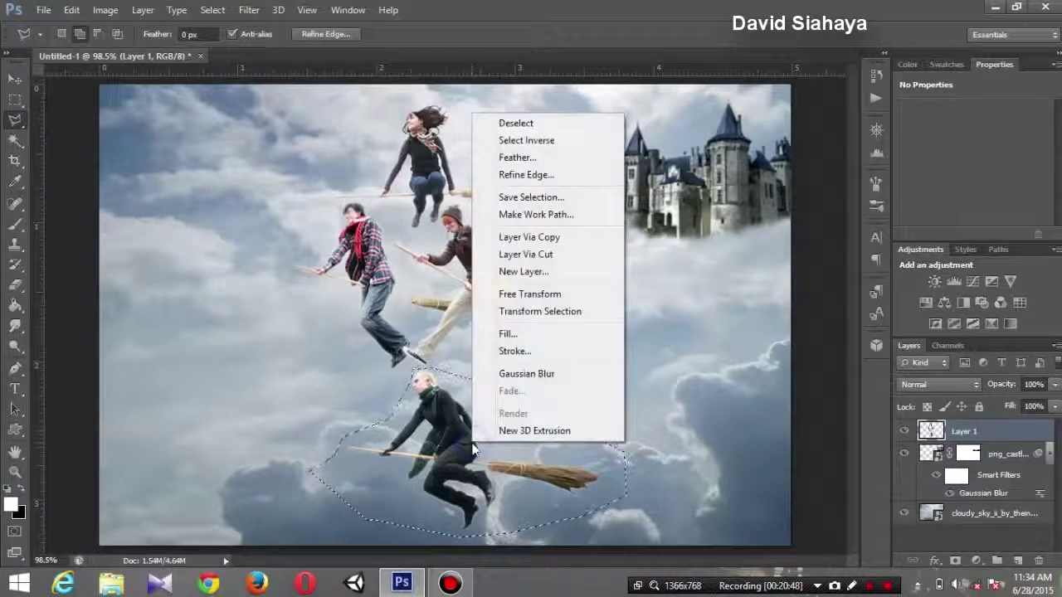
pyautogui.click(558, 261)
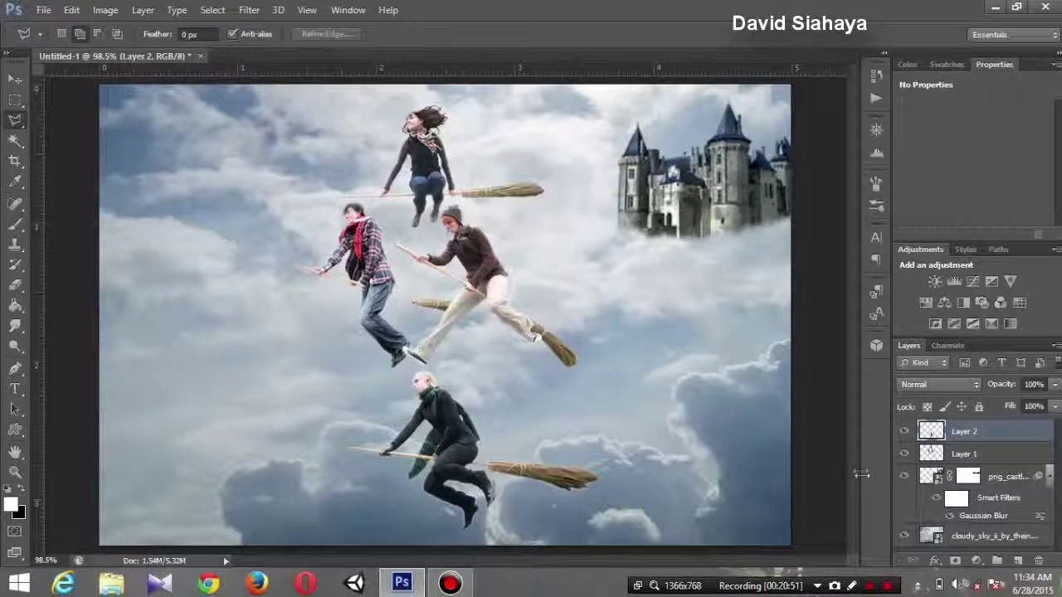
pyautogui.click(904, 453)
pyautogui.click(904, 454)
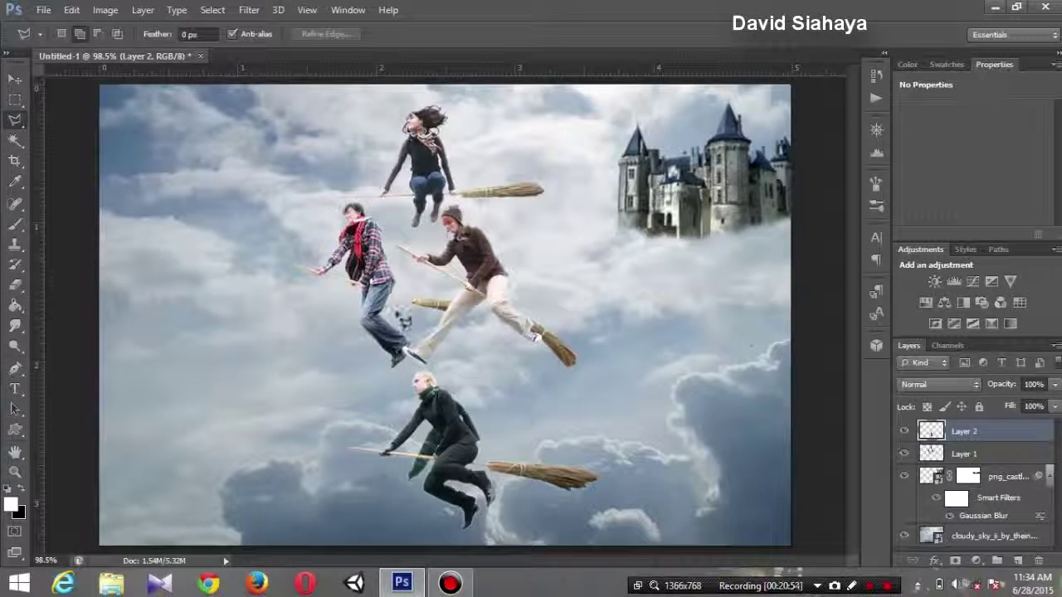
# Lasso the top broom rider and cut her onto a new Layer 3, retrying after an empty-selection error
pyautogui.moveTo(325, 211)
pyautogui.mouseDown()
pyautogui.moveTo(365, 209)
pyautogui.moveTo(440, 234)
pyautogui.moveTo(452, 214)
pyautogui.moveTo(547, 206)
pyautogui.moveTo(524, 119)
pyautogui.moveTo(452, 93)
pyautogui.moveTo(293, 158)
pyautogui.moveTo(288, 199)
pyautogui.mouseUp()
pyautogui.rightClick(439, 146)
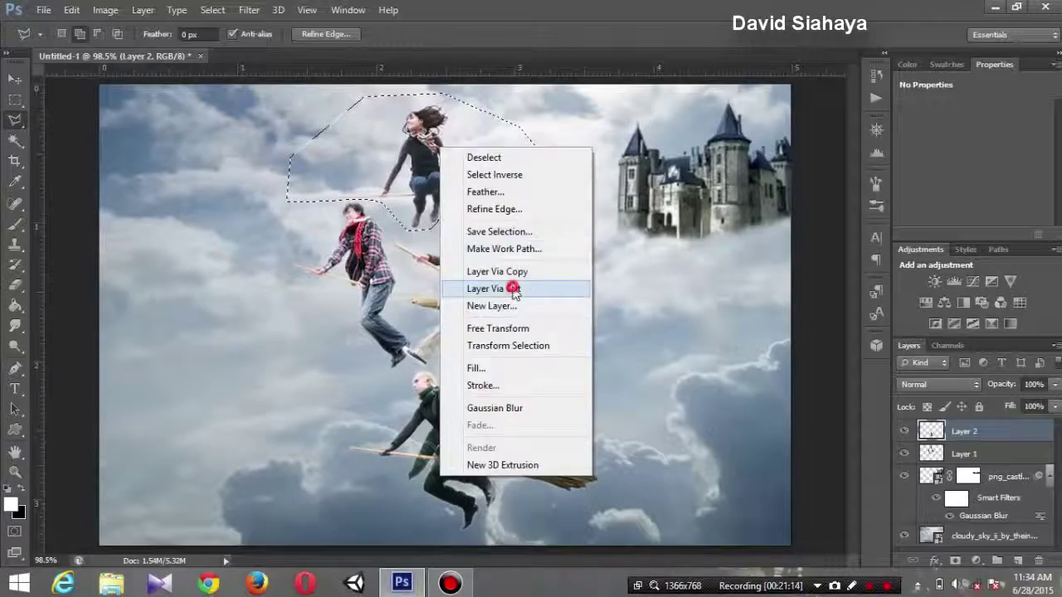
pyautogui.click(510, 289)
pyautogui.click(502, 231)
pyautogui.hotkey('alt', '[')
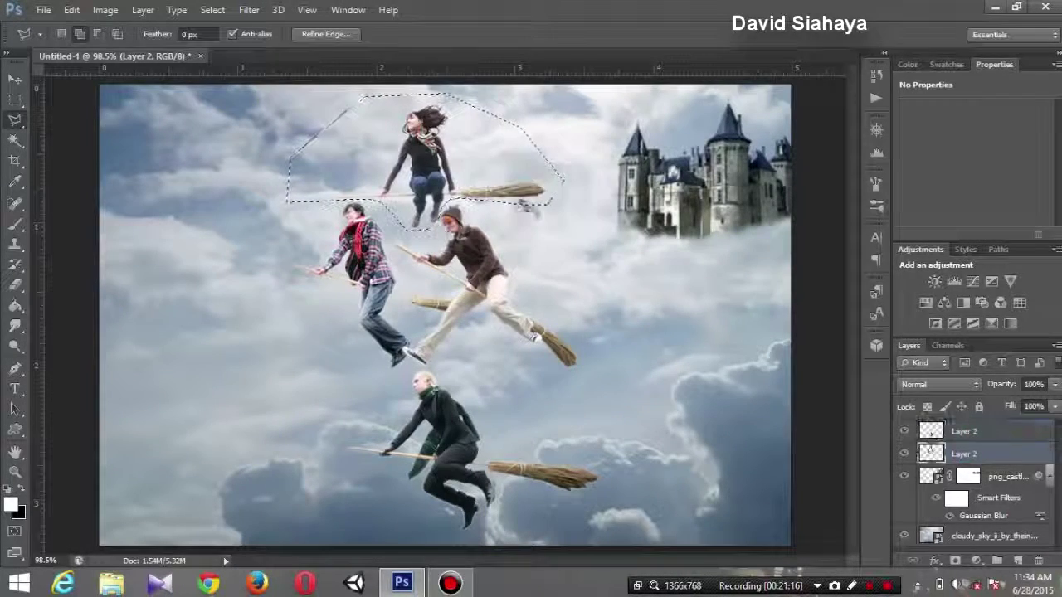
pyautogui.rightClick(448, 170)
pyautogui.click(507, 312)
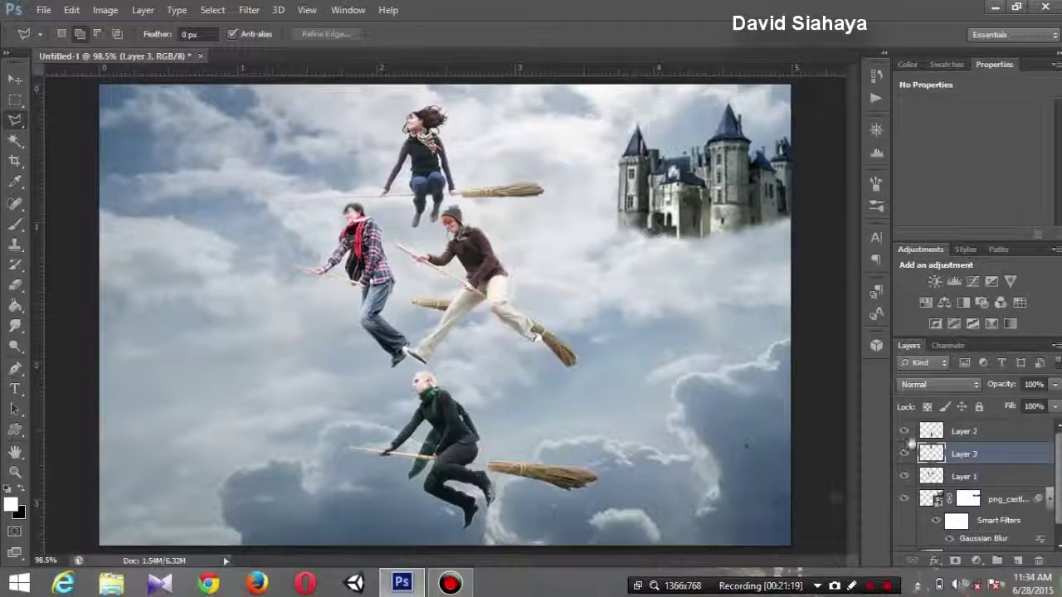
pyautogui.click(904, 477)
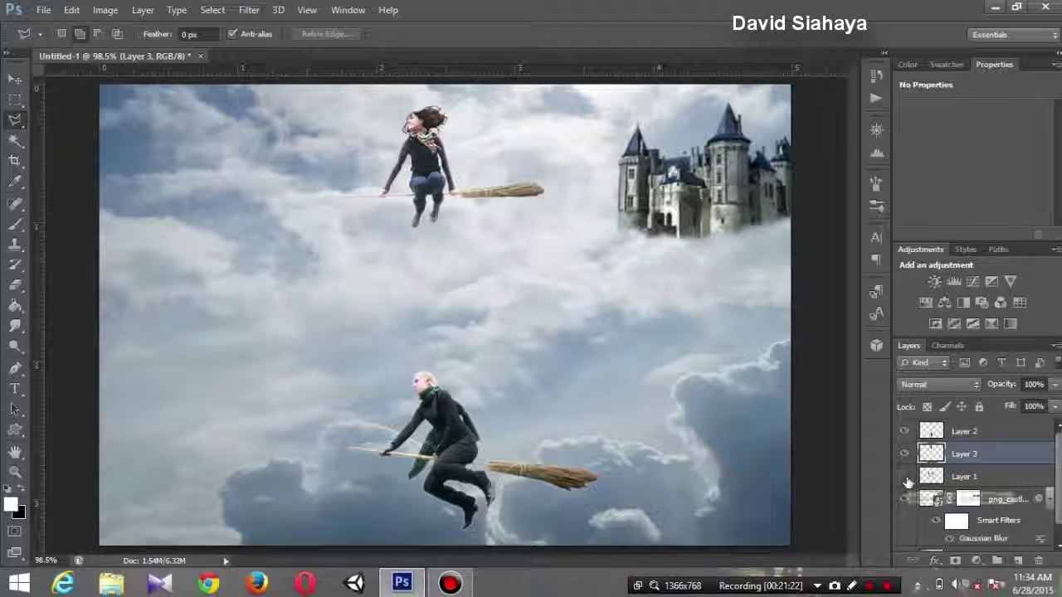
pyautogui.click(904, 477)
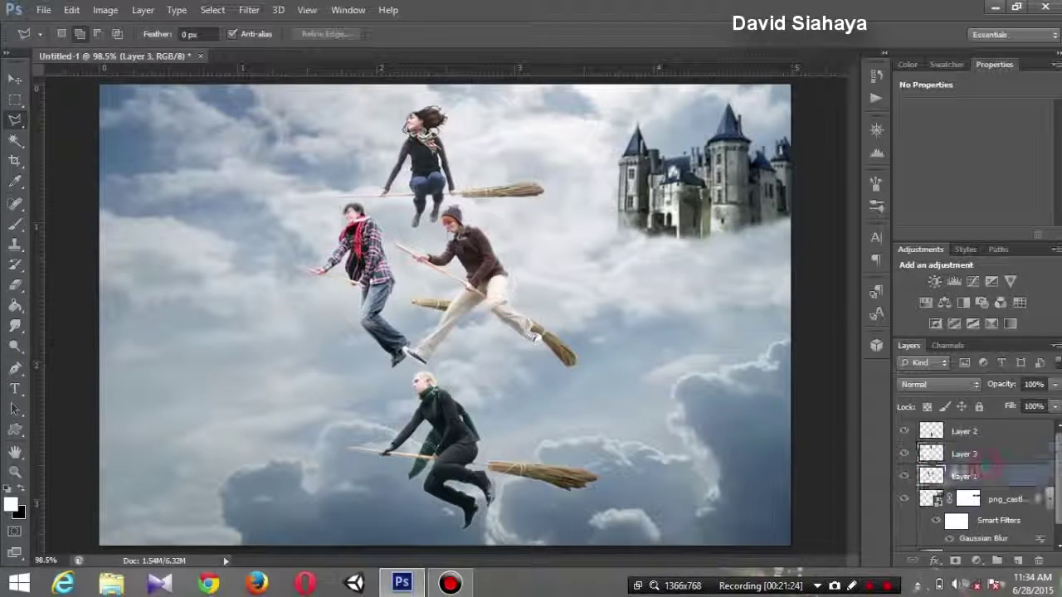
# Rename the middle riders' layer to Model 1 and the top rider's layer to Model 3
pyautogui.click(904, 477)
pyautogui.click(904, 477)
pyautogui.doubleClick(966, 476)
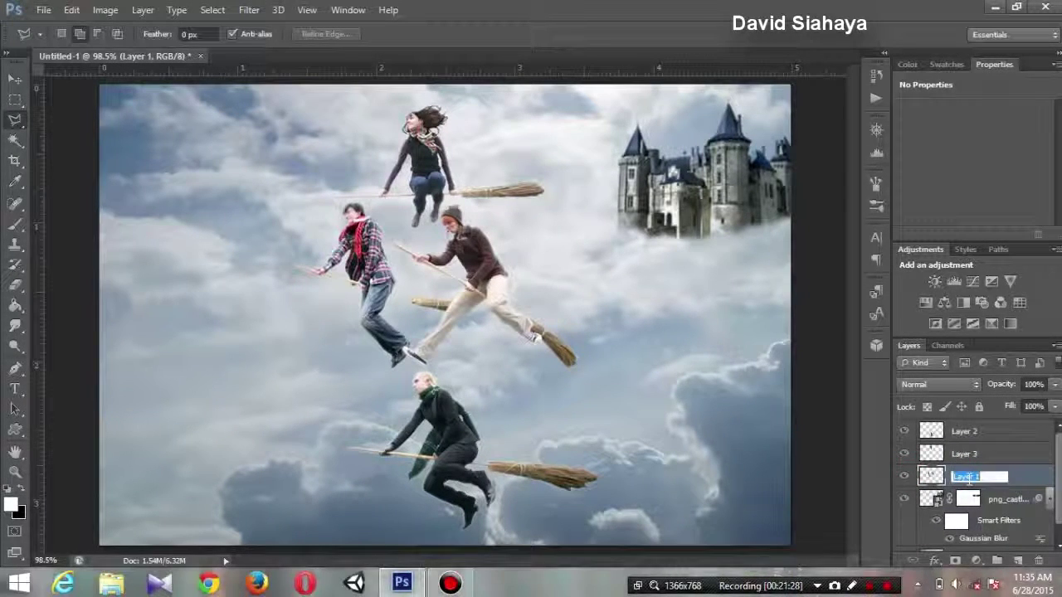
pyautogui.write('Model')
pyautogui.press('Return')
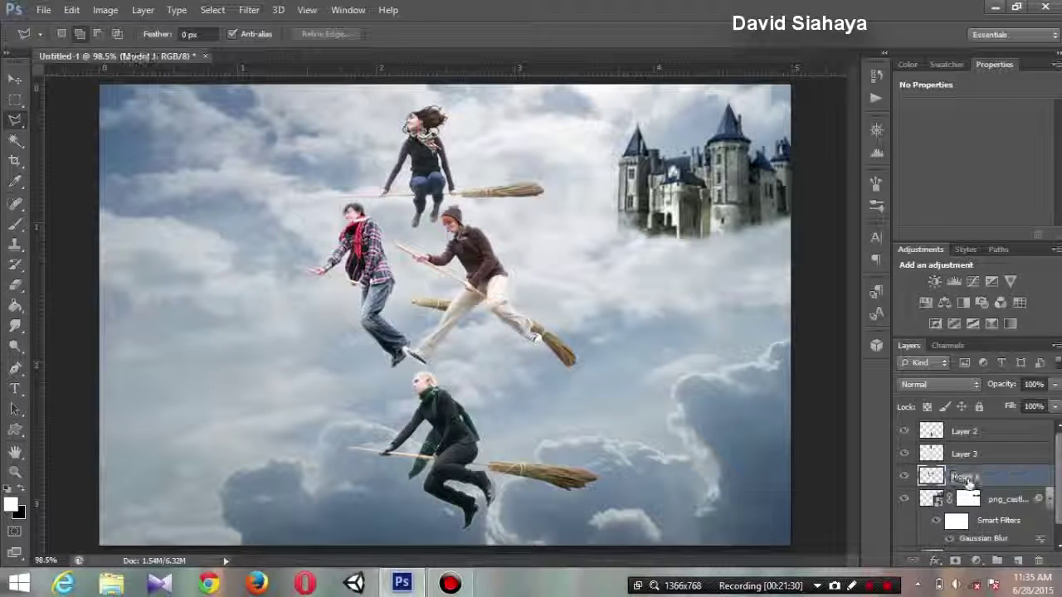
pyautogui.click(903, 453)
pyautogui.click(904, 453)
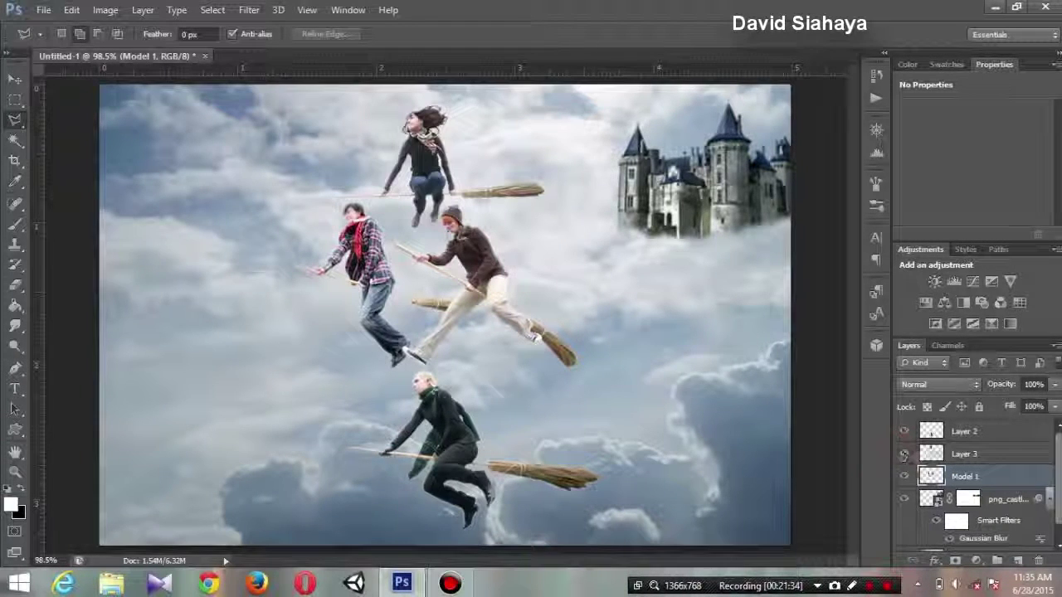
pyautogui.rightClick(954, 453)
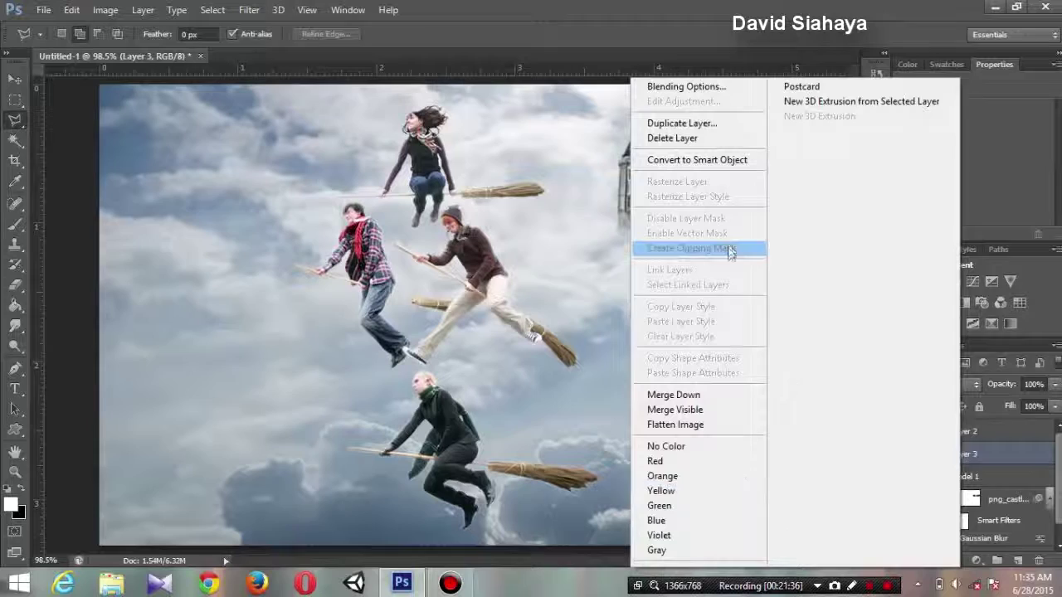
pyautogui.click(972, 457)
pyautogui.doubleClick(963, 454)
pyautogui.write('Model 3')
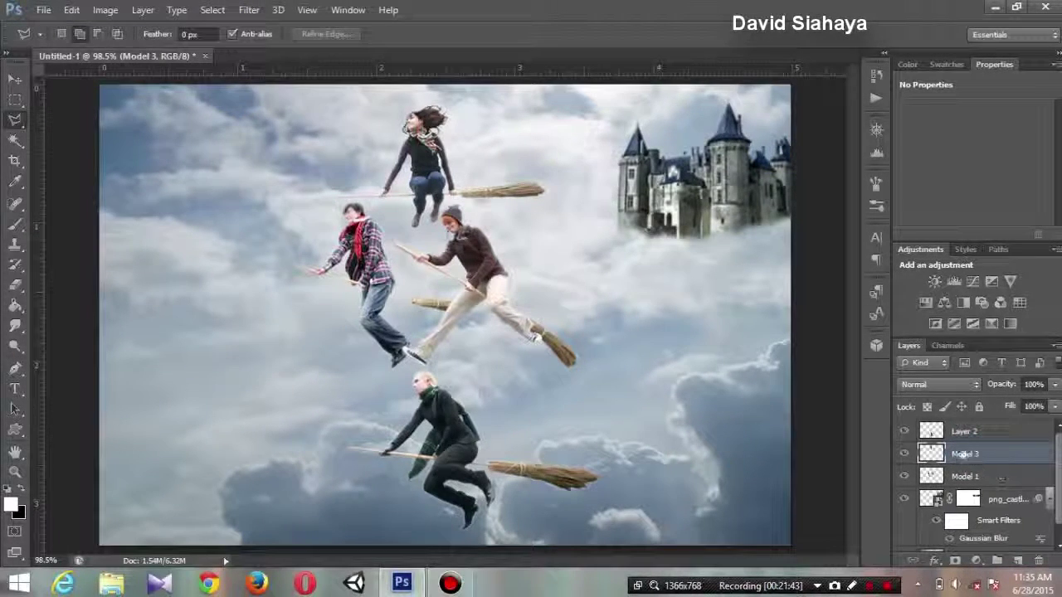
pyautogui.click(954, 432)
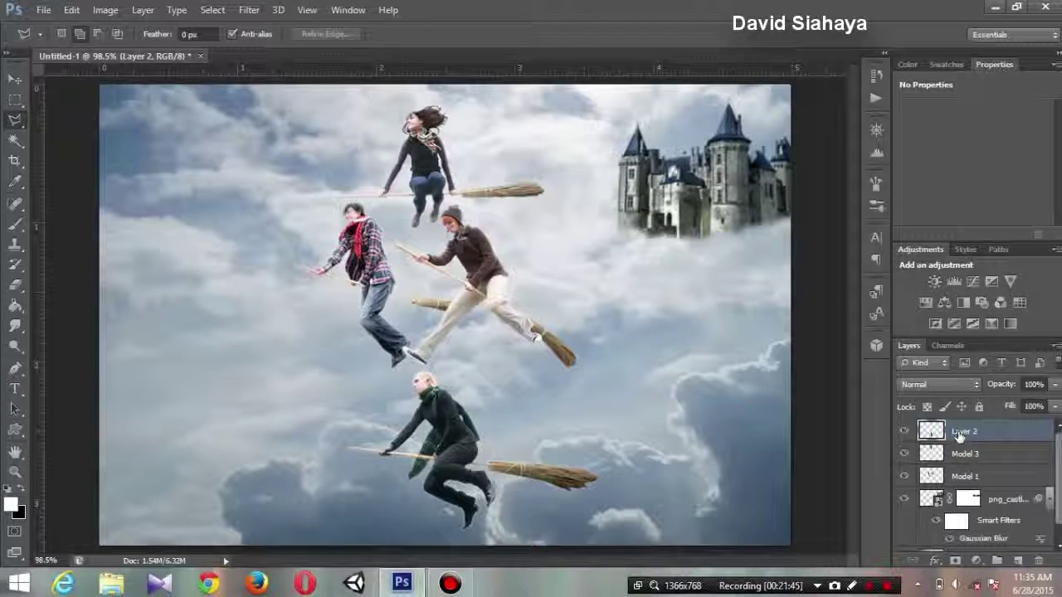
# Rename the bottom rider's Layer 2 to Model 2
pyautogui.click(904, 431)
pyautogui.click(904, 432)
pyautogui.doubleClick(963, 432)
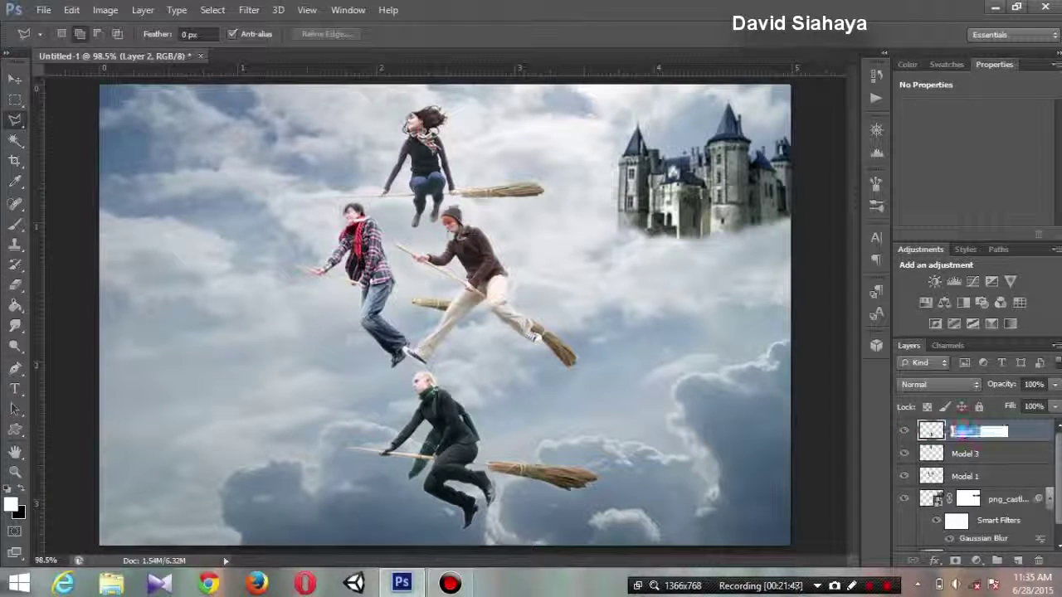
pyautogui.press('Return')
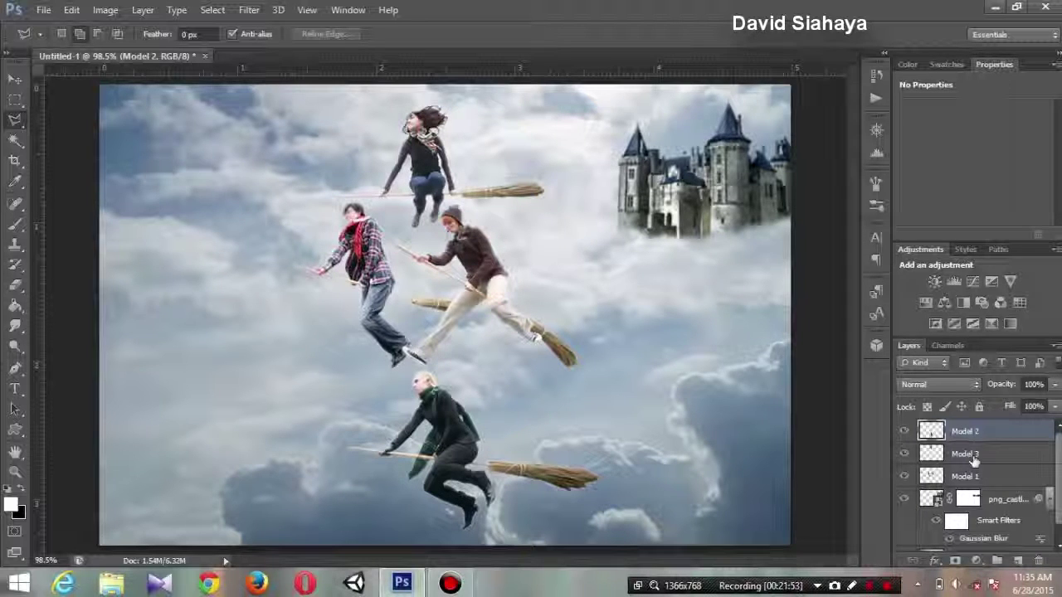
pyautogui.click(16, 79)
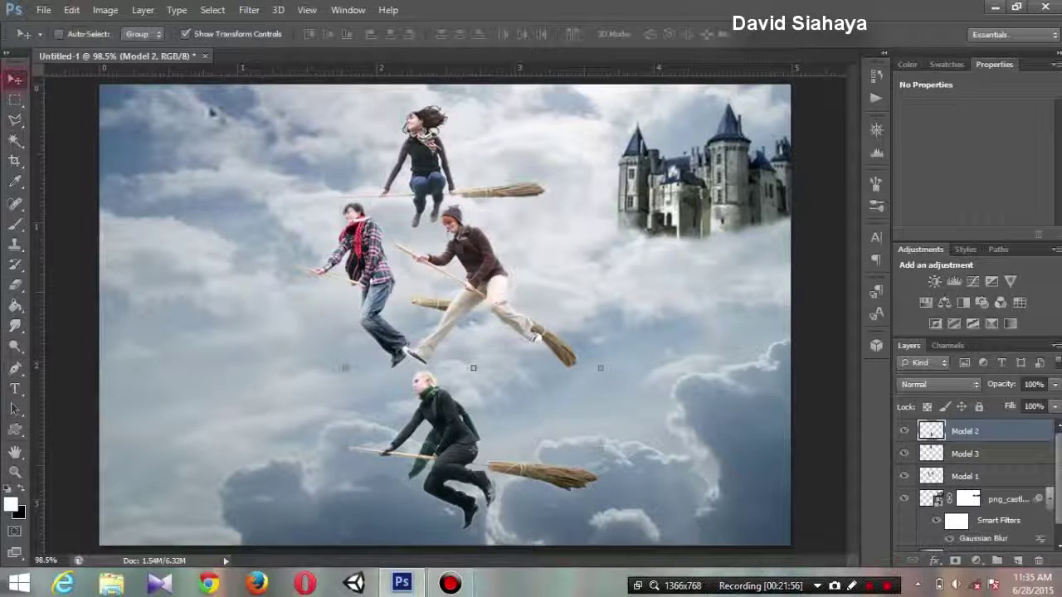
# Shift the Model 2 rider in black slightly and tilt him clockwise with Free Transform
pyautogui.moveTo(437, 448); pyautogui.dragTo(379, 454)
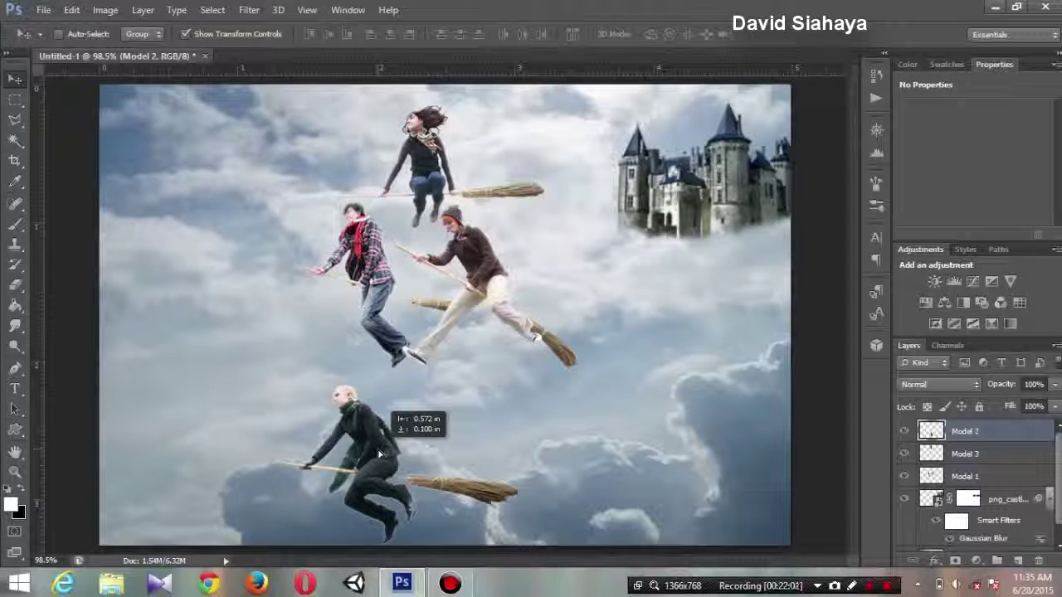
pyautogui.hotkey('ctrl', 't')
pyautogui.moveTo(539, 372); pyautogui.dragTo(552, 393)
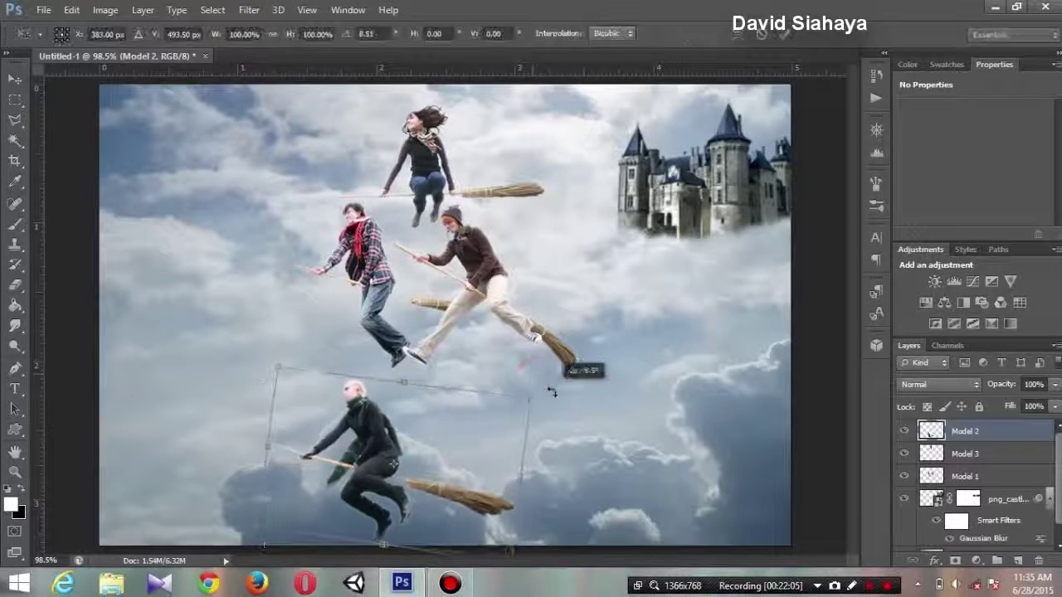
pyautogui.moveTo(379, 412); pyautogui.dragTo(430, 402)
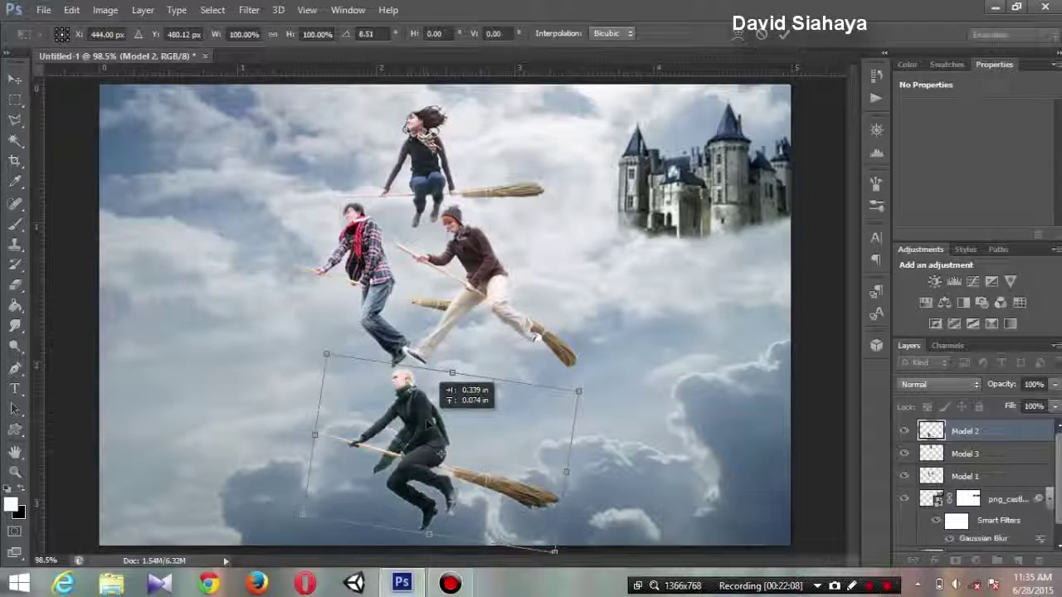
pyautogui.moveTo(445, 454); pyautogui.dragTo(433, 447)
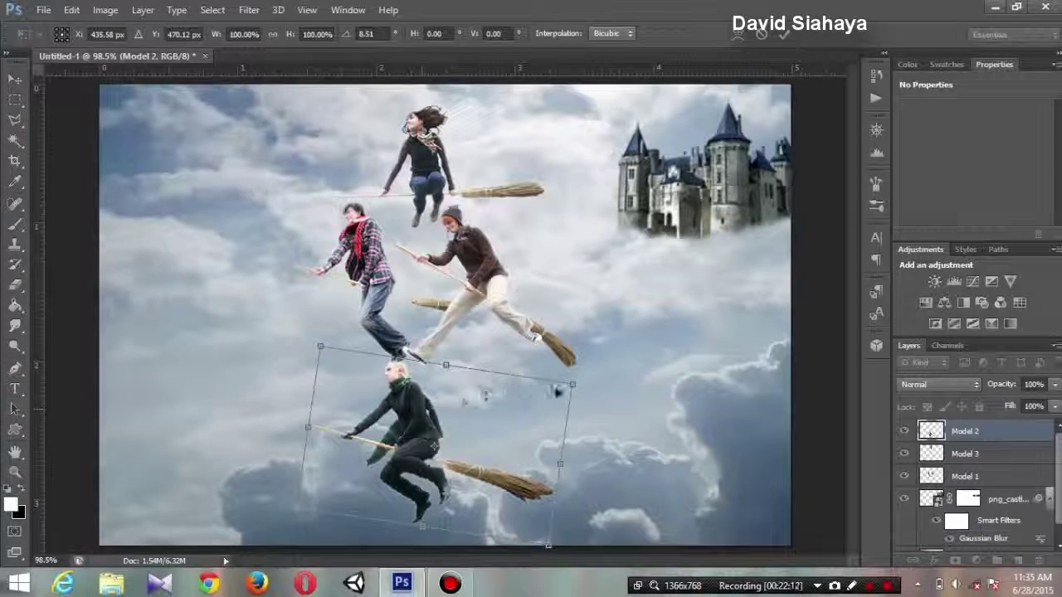
pyautogui.moveTo(585, 379); pyautogui.dragTo(590, 393)
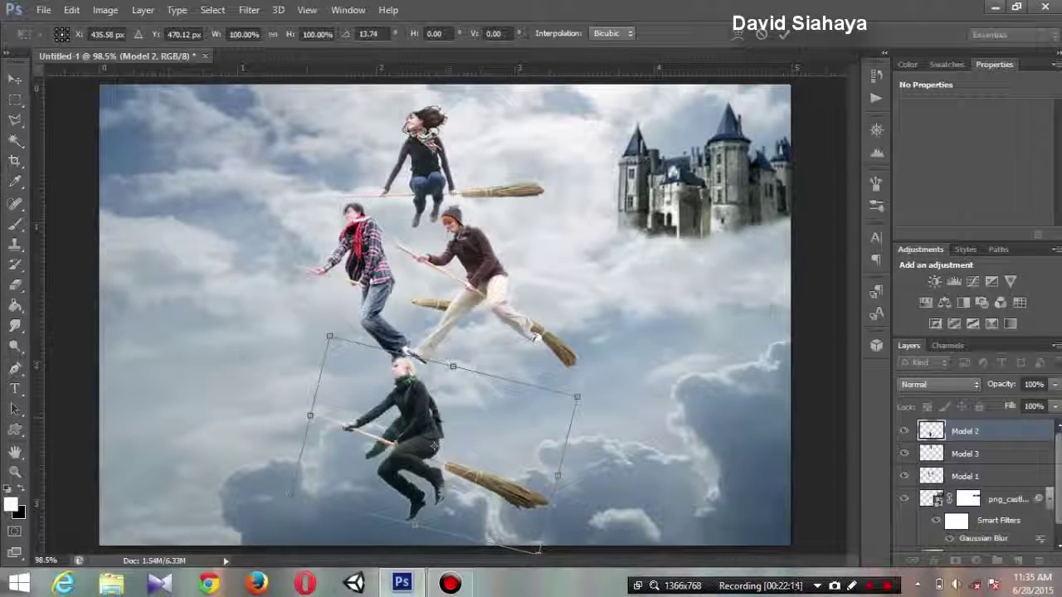
pyautogui.moveTo(432, 447); pyautogui.dragTo(432, 444)
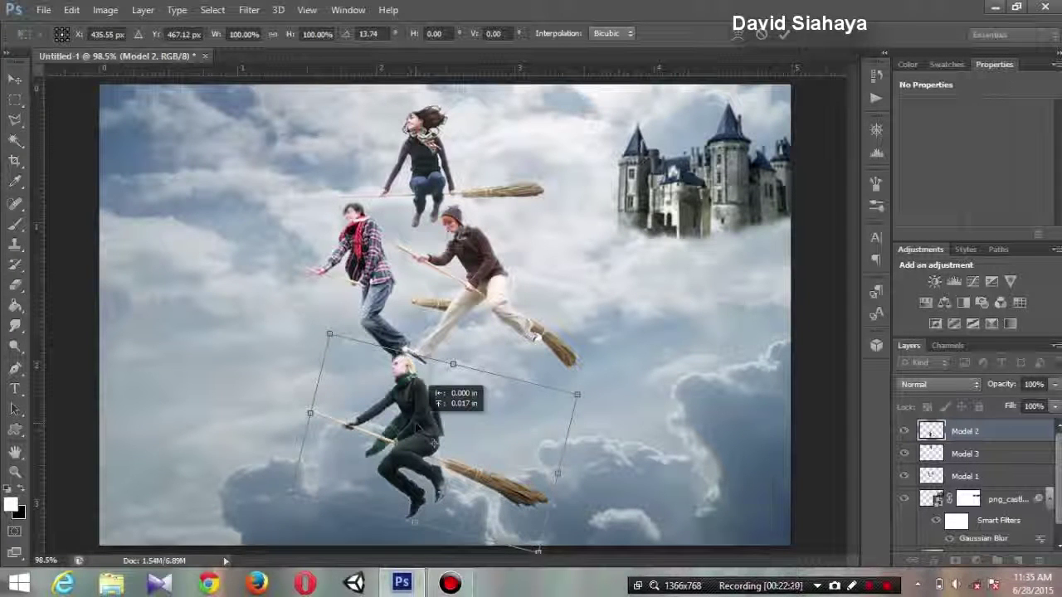
pyautogui.press('Return')
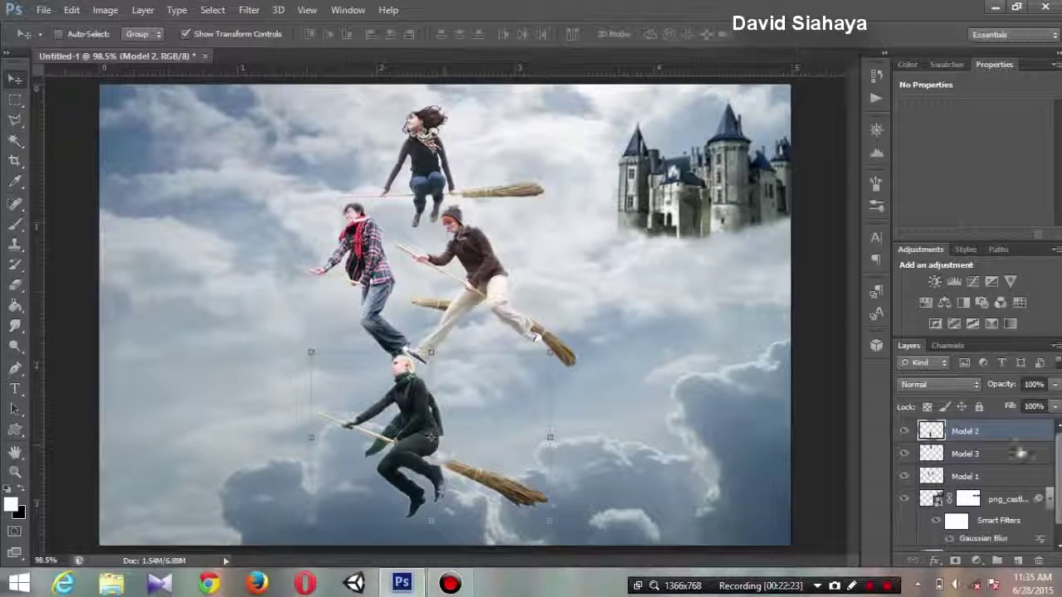
# Move the Model 3 girl rider to the lower right, tilting her about 24° and enlarging slightly
pyautogui.click(1020, 454)
pyautogui.click(904, 453)
pyautogui.click(904, 454)
pyautogui.moveTo(509, 135)
pyautogui.mouseDown()
pyautogui.moveTo(475, 93)
pyautogui.moveTo(630, 365)
pyautogui.mouseUp()
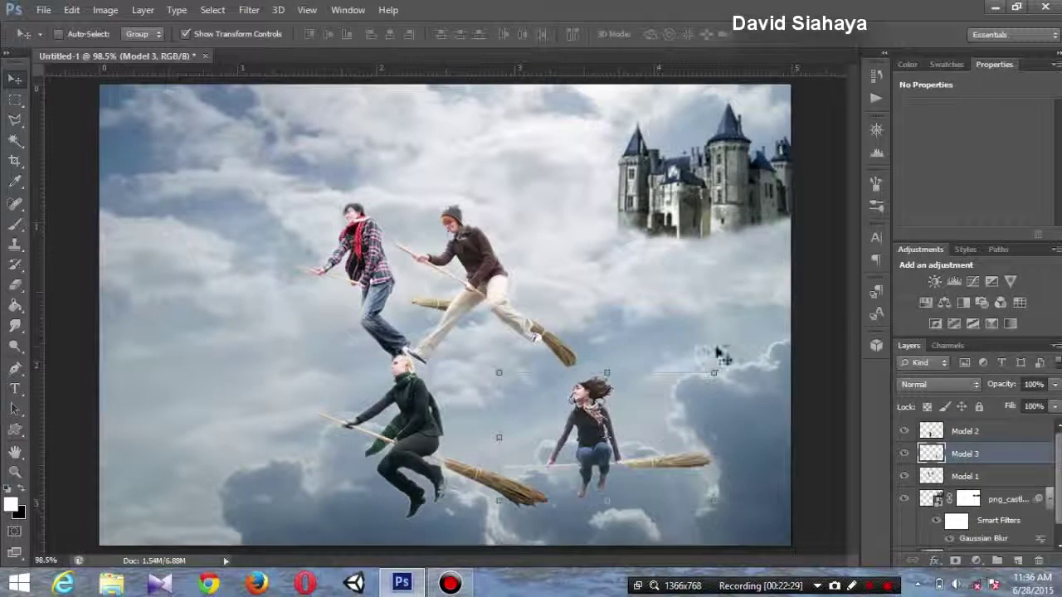
pyautogui.hotkey('ctrl', 't')
pyautogui.moveTo(711, 360); pyautogui.dragTo(732, 408)
pyautogui.moveTo(619, 398); pyautogui.dragTo(637, 387)
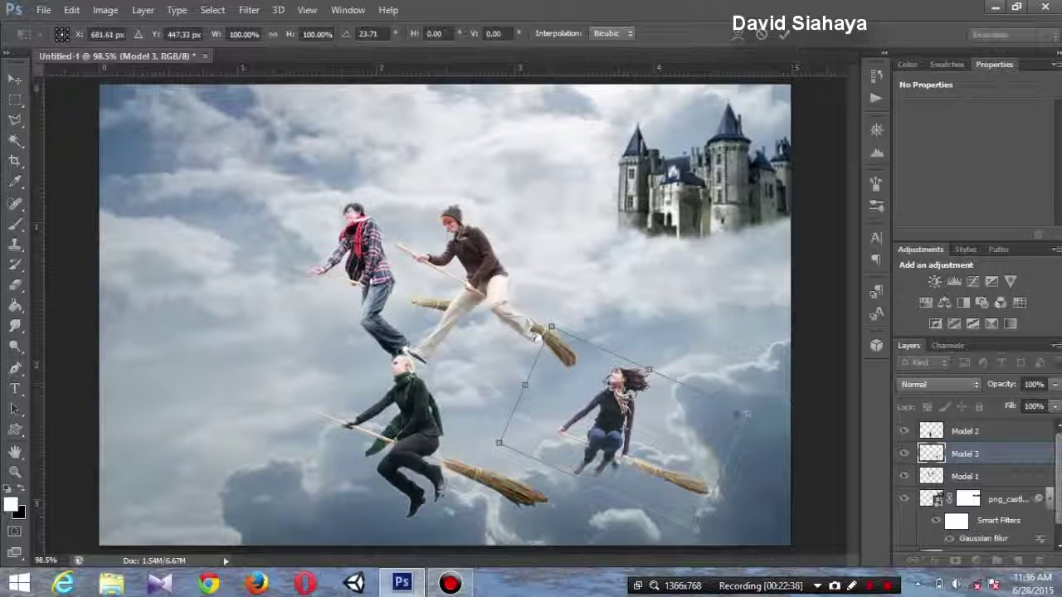
pyautogui.moveTo(550, 327); pyautogui.dragTo(550, 316)
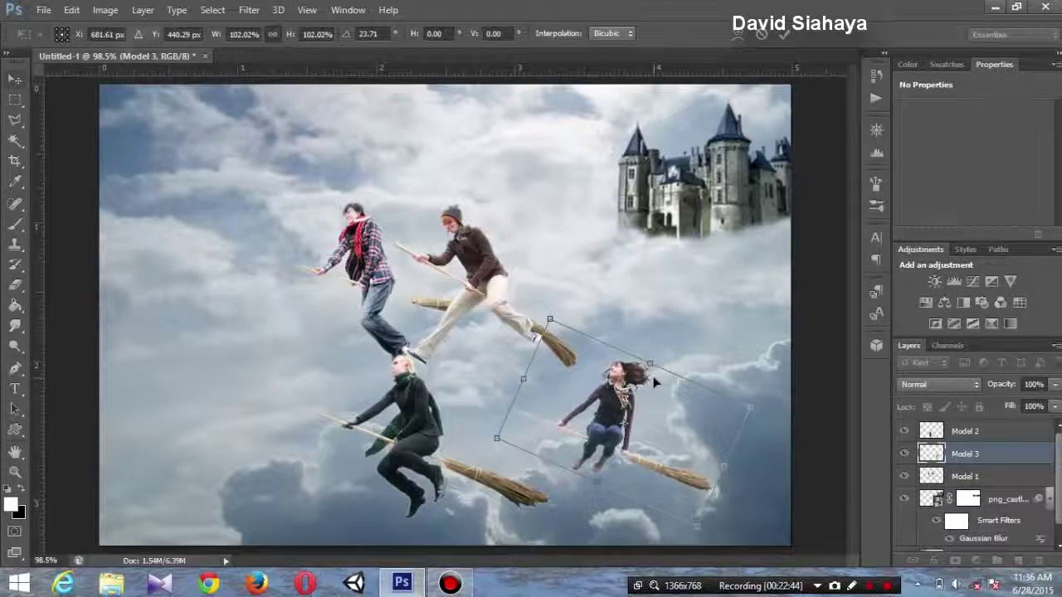
pyautogui.press('Return')
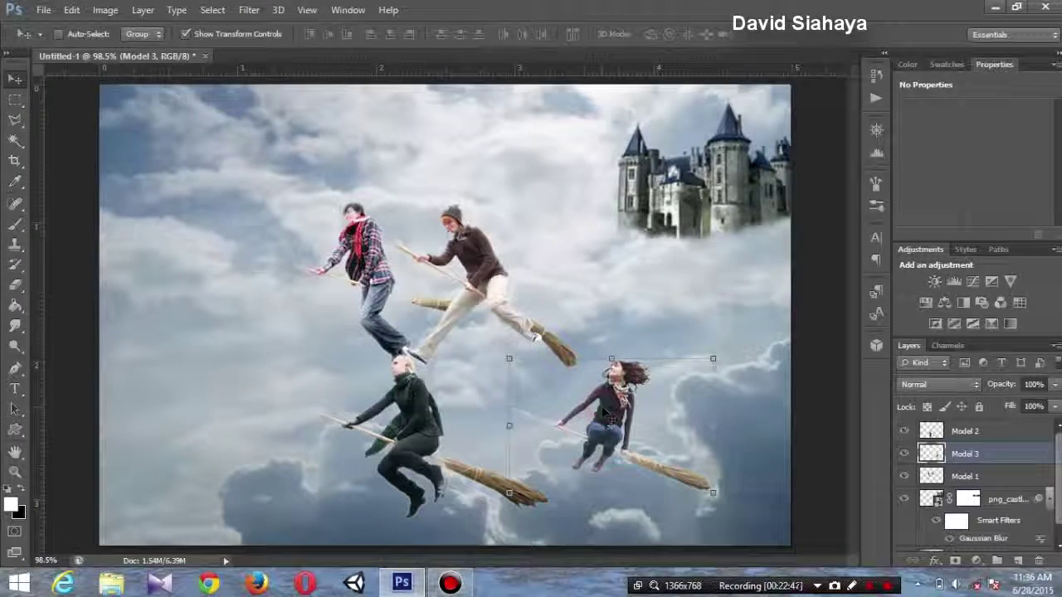
# Refine Model 3's position and reduce her tilt to about -4.11°
pyautogui.moveTo(606, 415); pyautogui.dragTo(609, 434)
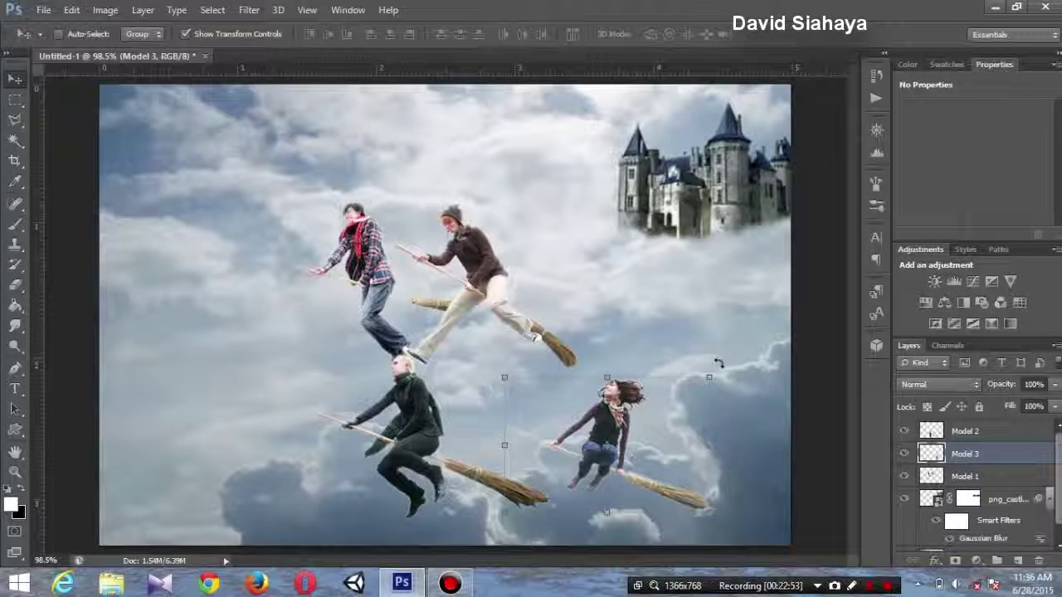
pyautogui.moveTo(718, 363); pyautogui.dragTo(712, 357)
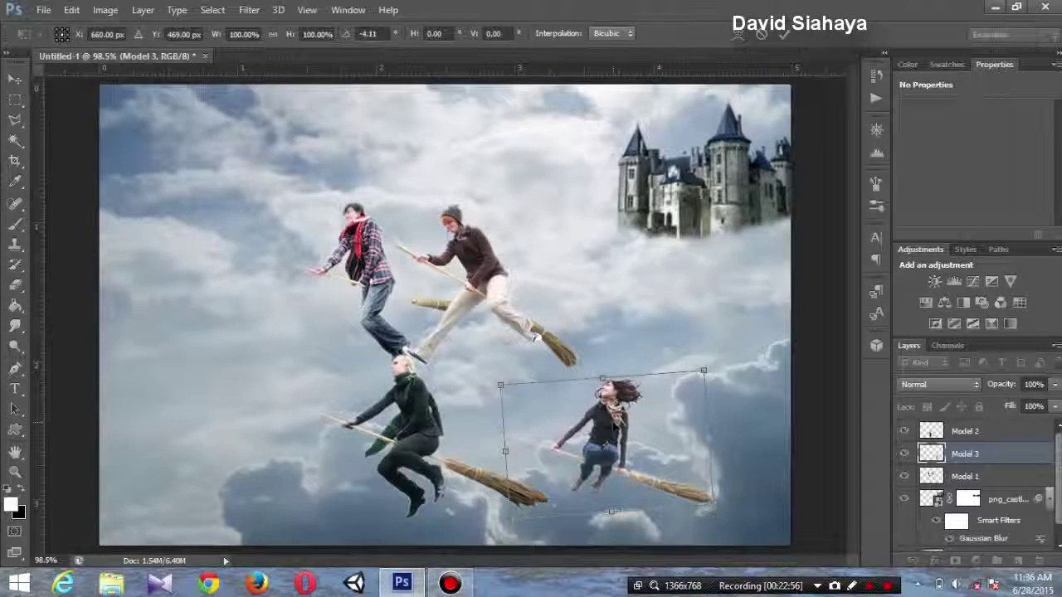
pyautogui.moveTo(615, 443); pyautogui.dragTo(608, 434)
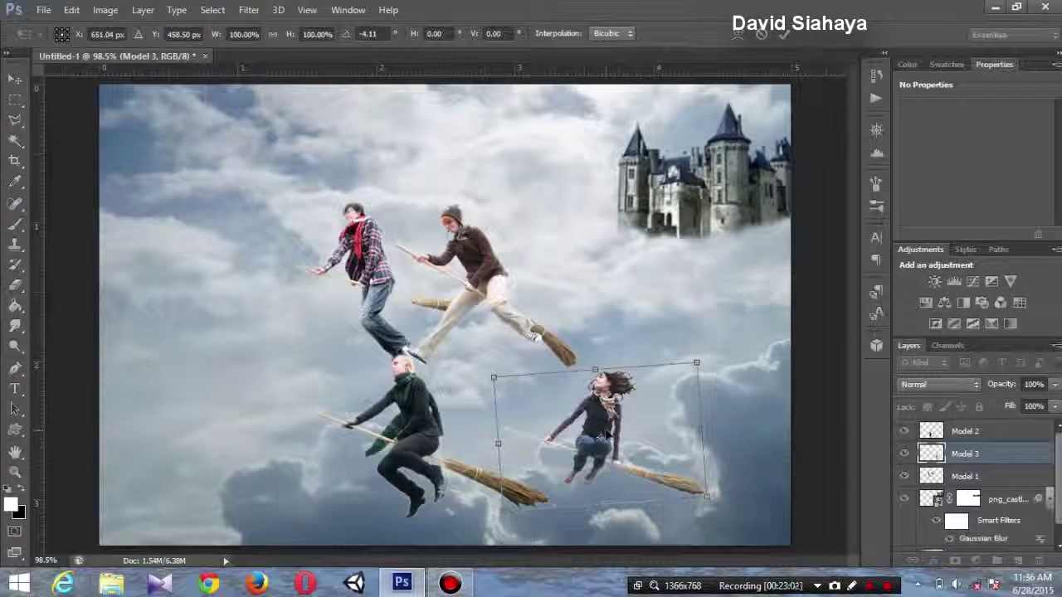
pyautogui.press('Return')
pyautogui.click(965, 476)
# Move the Model 1 pair of riders up and right, tilting them about -18.64°
pyautogui.moveTo(497, 236); pyautogui.dragTo(547, 231)
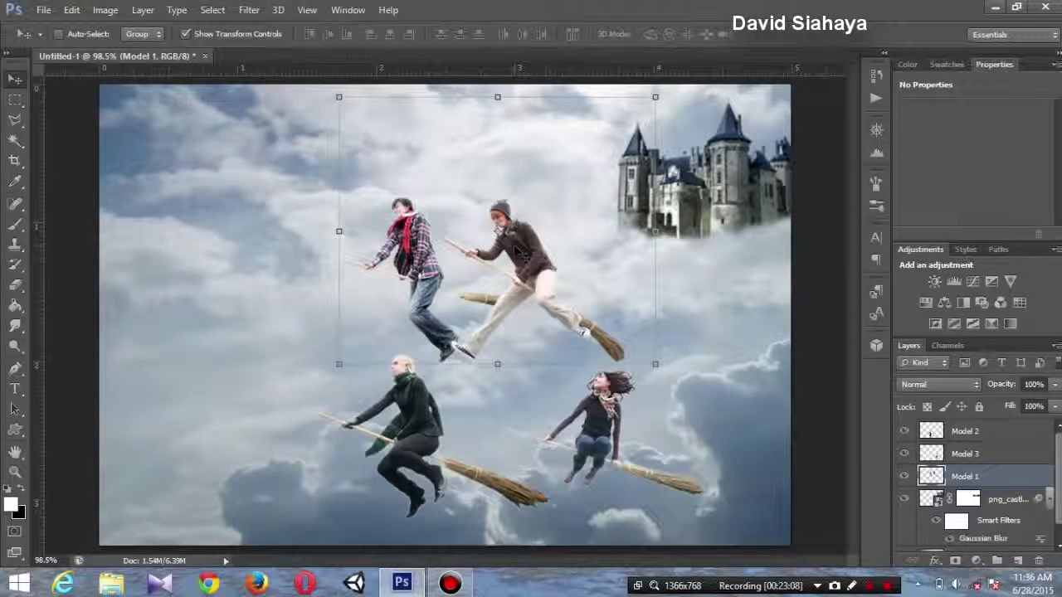
pyautogui.moveTo(533, 255)
pyautogui.mouseDown()
pyautogui.moveTo(602, 242)
pyautogui.moveTo(594, 254)
pyautogui.mouseUp()
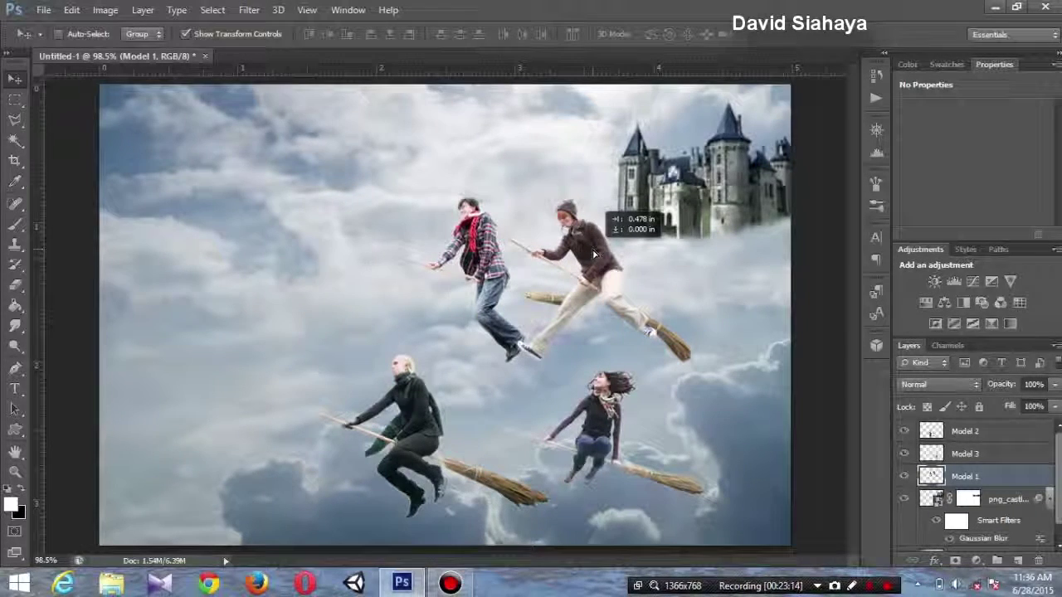
pyautogui.moveTo(595, 255); pyautogui.dragTo(578, 262)
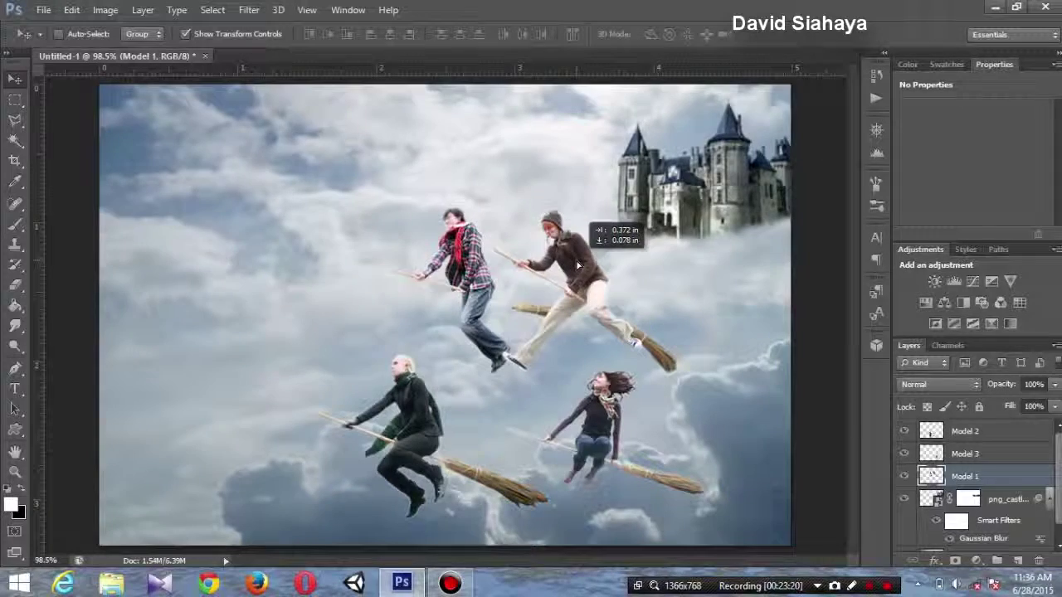
pyautogui.moveTo(578, 262); pyautogui.dragTo(584, 267)
pyautogui.hotkey('ctrl', 't')
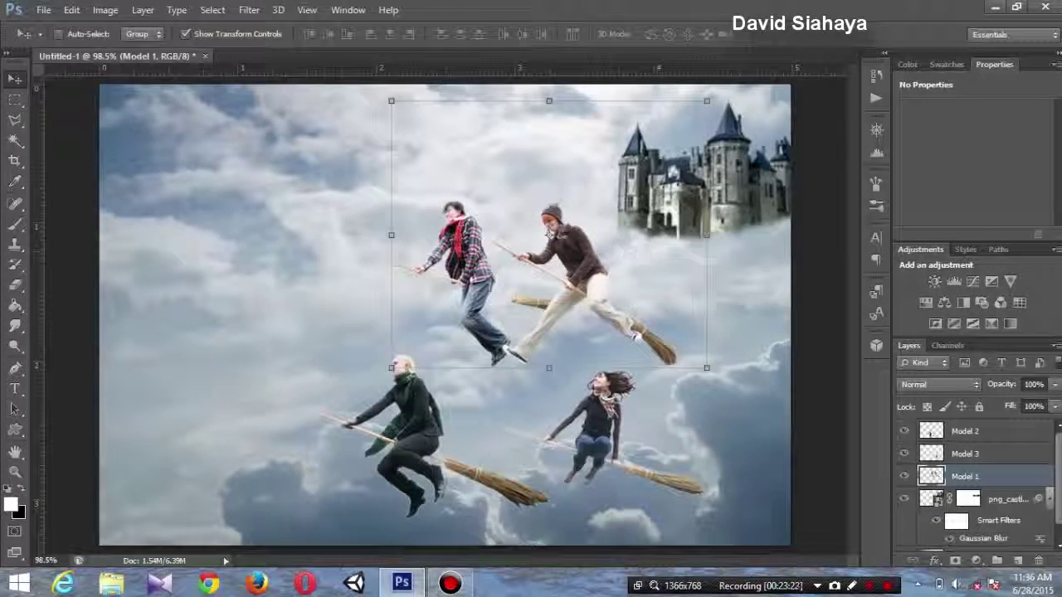
pyautogui.moveTo(717, 104); pyautogui.dragTo(668, 58)
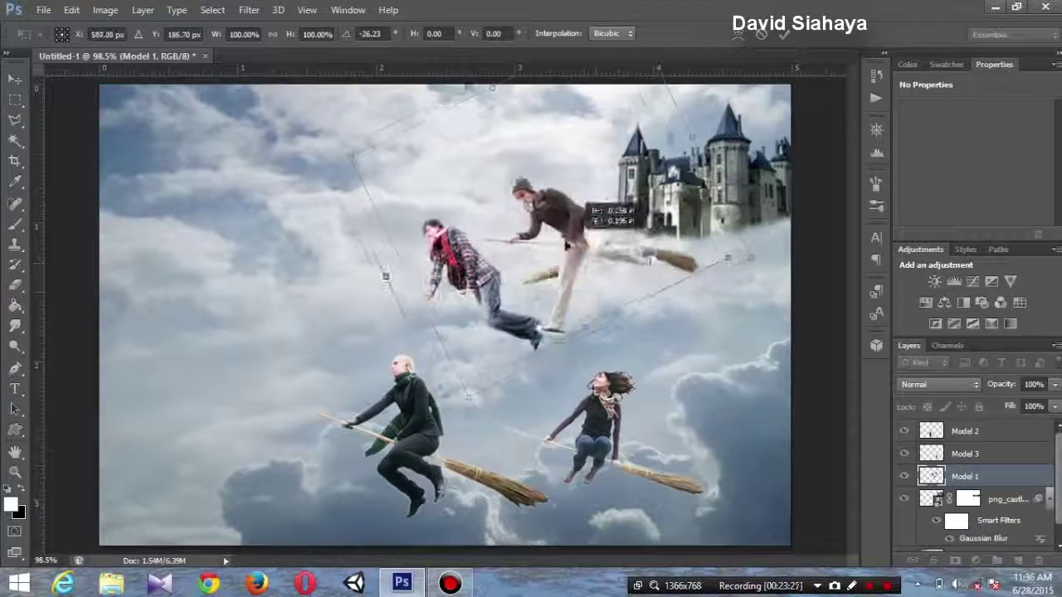
pyautogui.moveTo(547, 235); pyautogui.dragTo(561, 249)
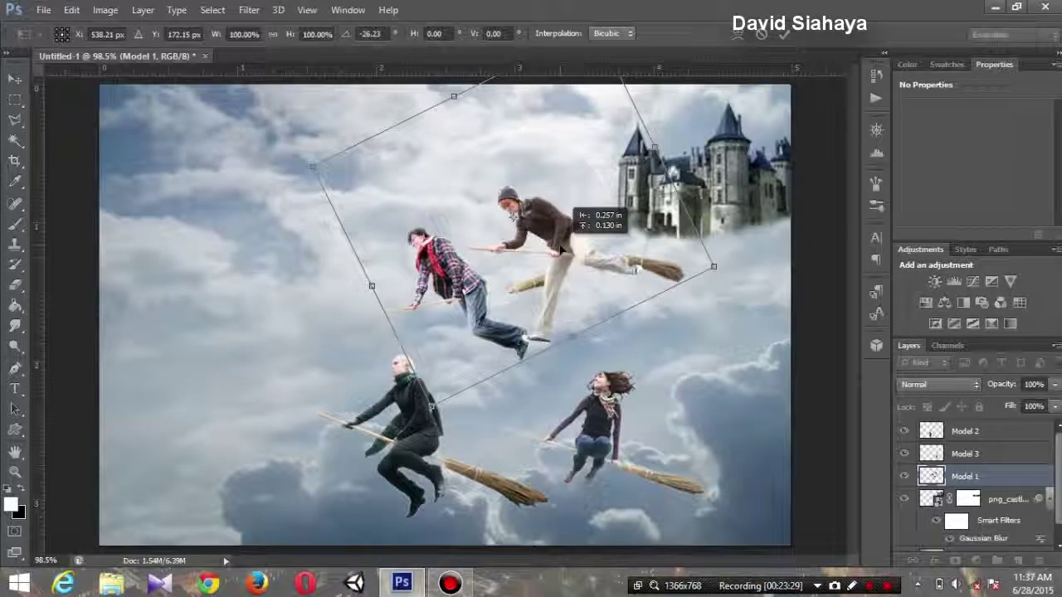
pyautogui.moveTo(727, 263); pyautogui.dragTo(734, 296)
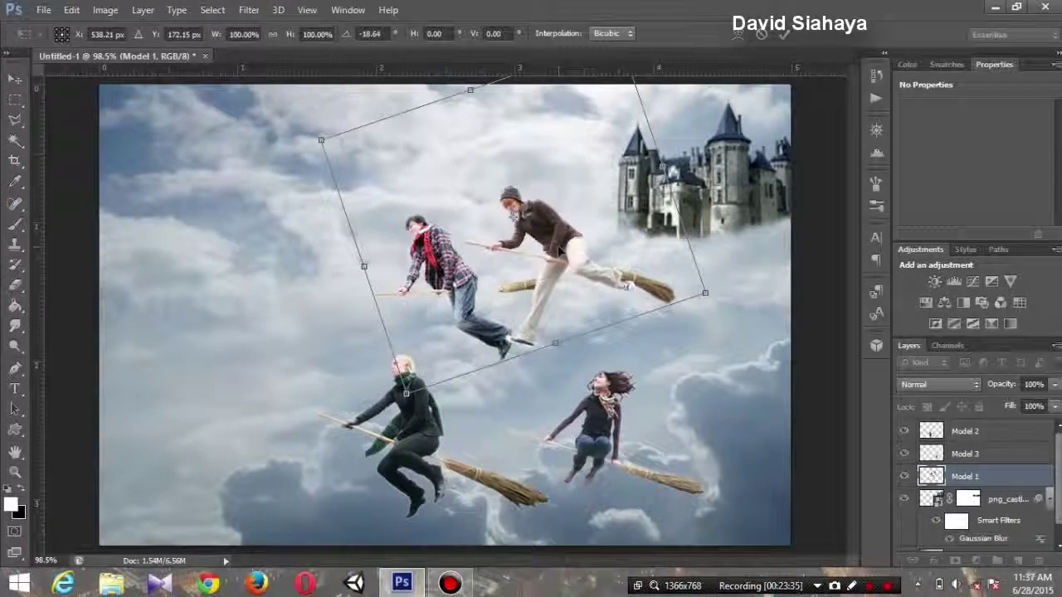
pyautogui.moveTo(514, 214)
pyautogui.mouseDown()
pyautogui.moveTo(503, 214)
pyautogui.moveTo(515, 214)
pyautogui.mouseUp()
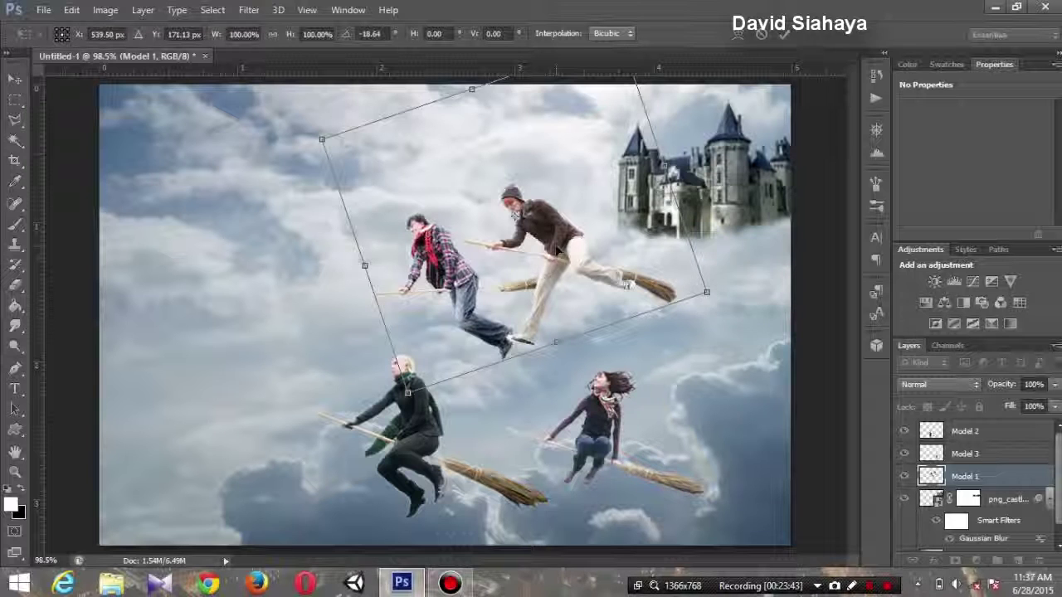
pyautogui.press('Return')
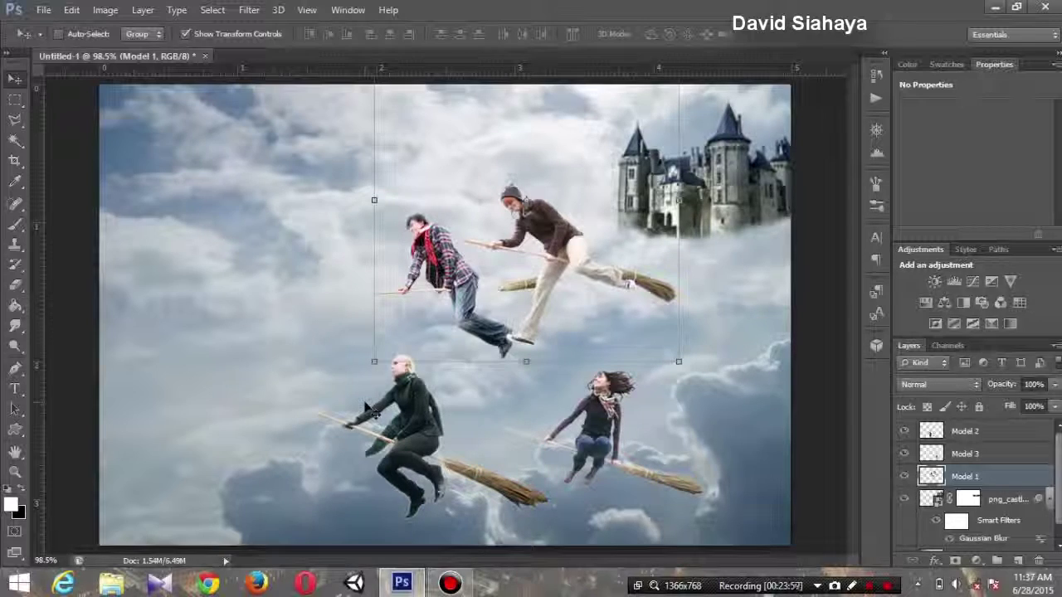
# Select the Model 2 layer and choose the antique key PNG to place via File > Place
pyautogui.click(1008, 428)
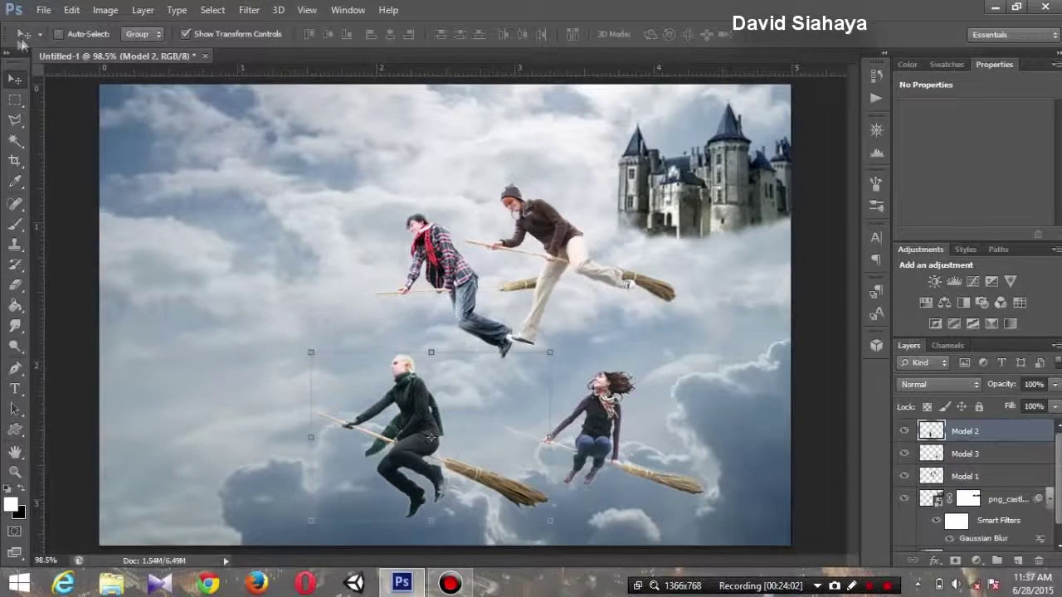
pyautogui.click(44, 10)
pyautogui.click(109, 267)
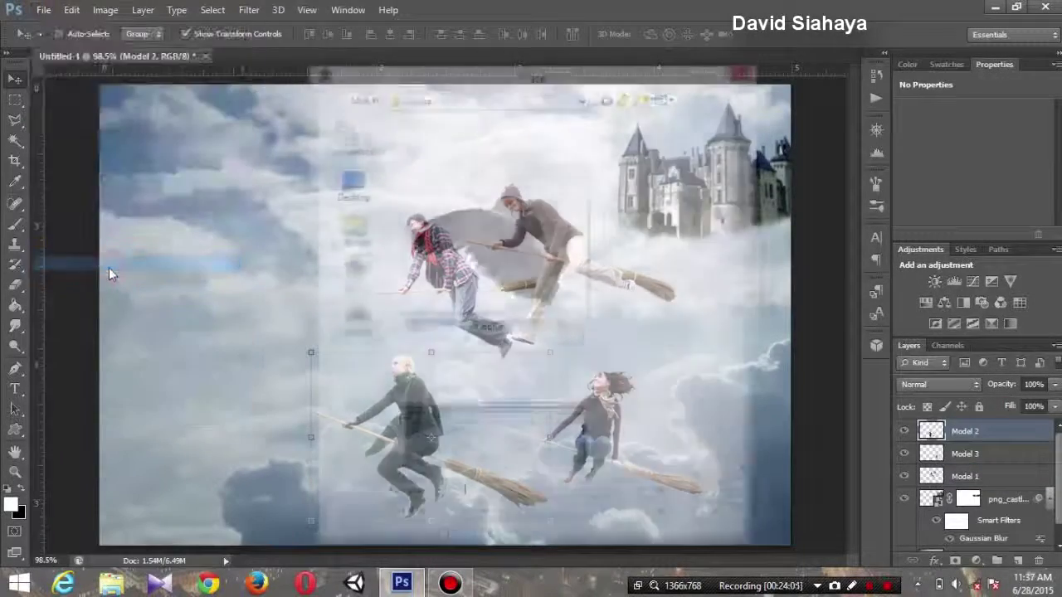
pyautogui.moveTo(746, 170); pyautogui.dragTo(747, 340)
pyautogui.click(512, 294)
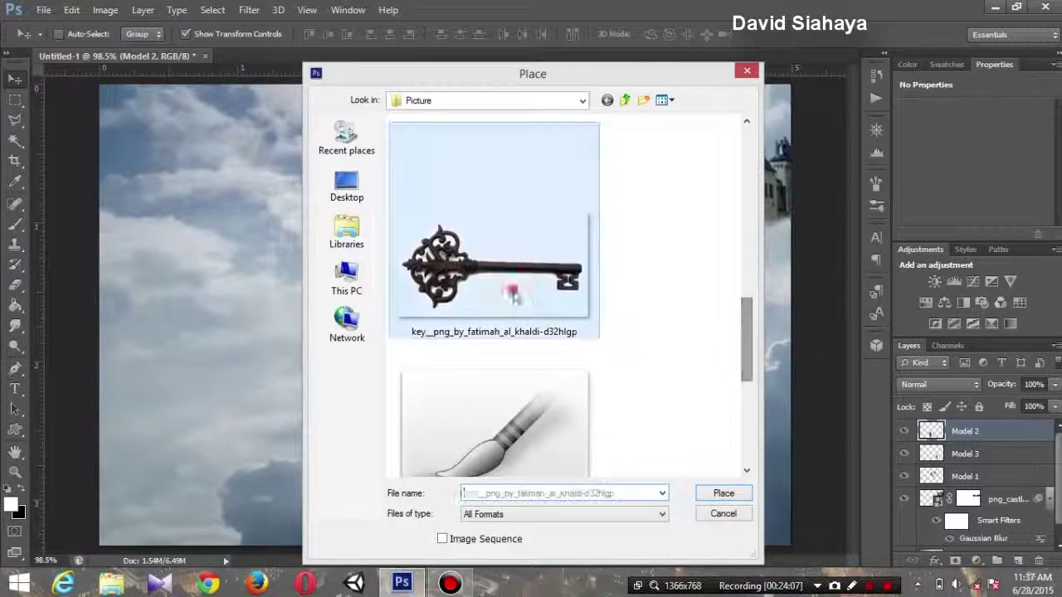
# Place the key at 17.23% linked scale in the middle of the scene and flip it horizontally
pyautogui.click(723, 493)
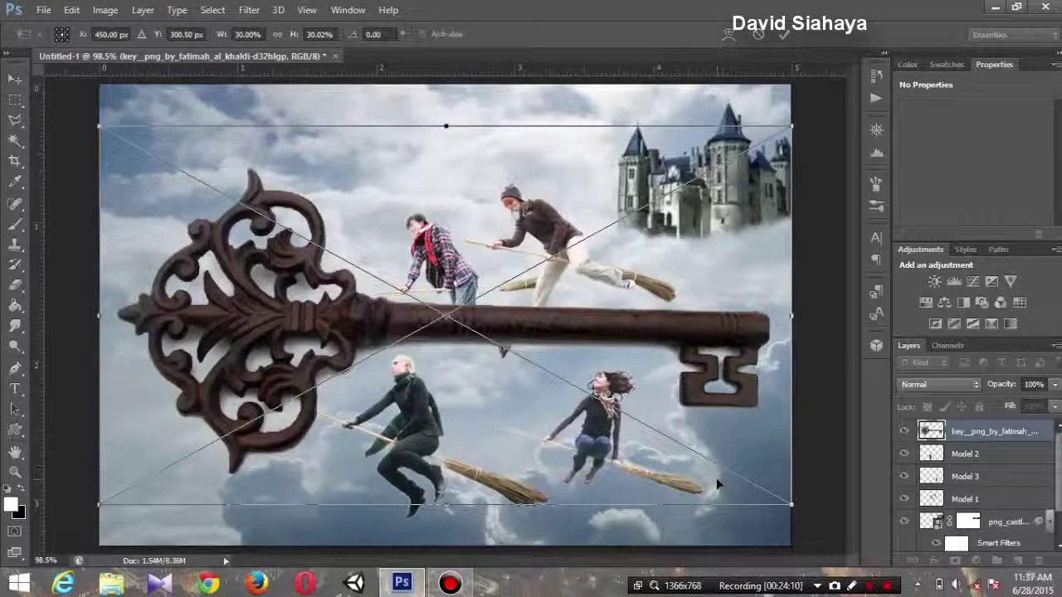
pyautogui.moveTo(790, 127); pyautogui.dragTo(495, 237)
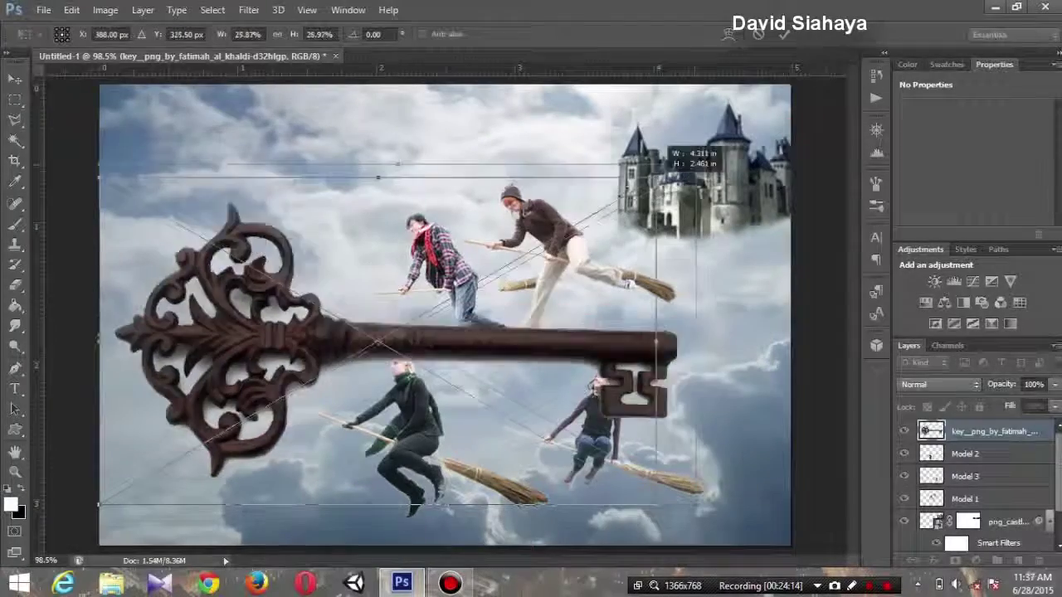
pyautogui.click(277, 34)
pyautogui.moveTo(264, 293); pyautogui.dragTo(399, 312)
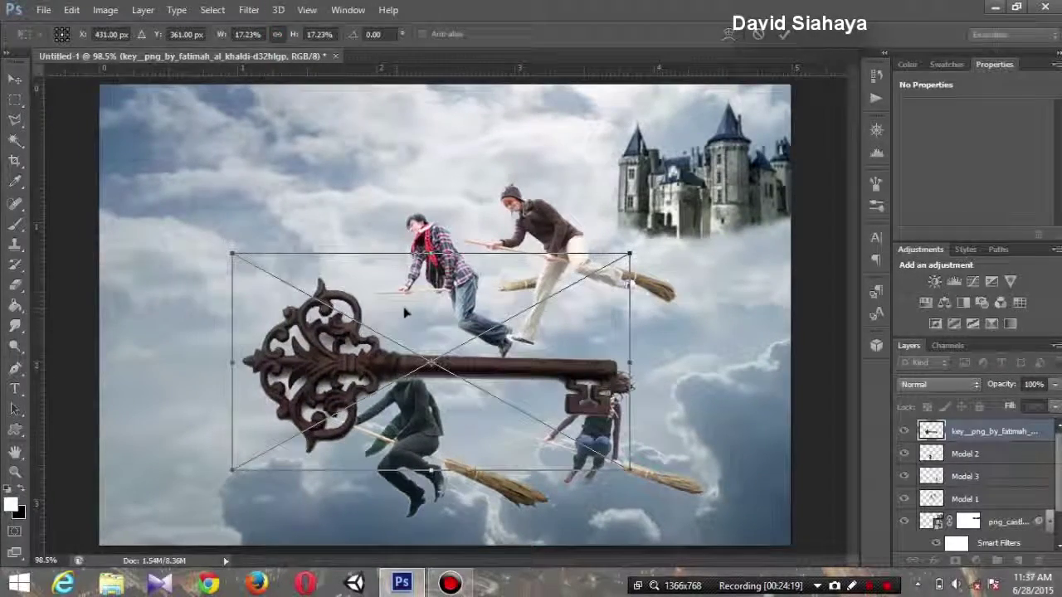
pyautogui.press('Return')
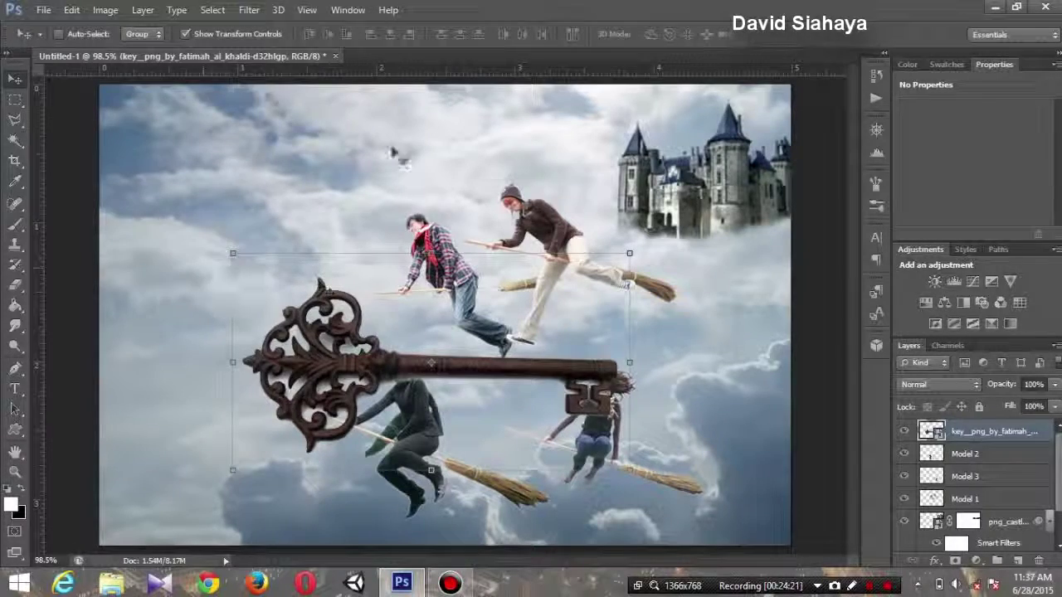
pyautogui.click(72, 10)
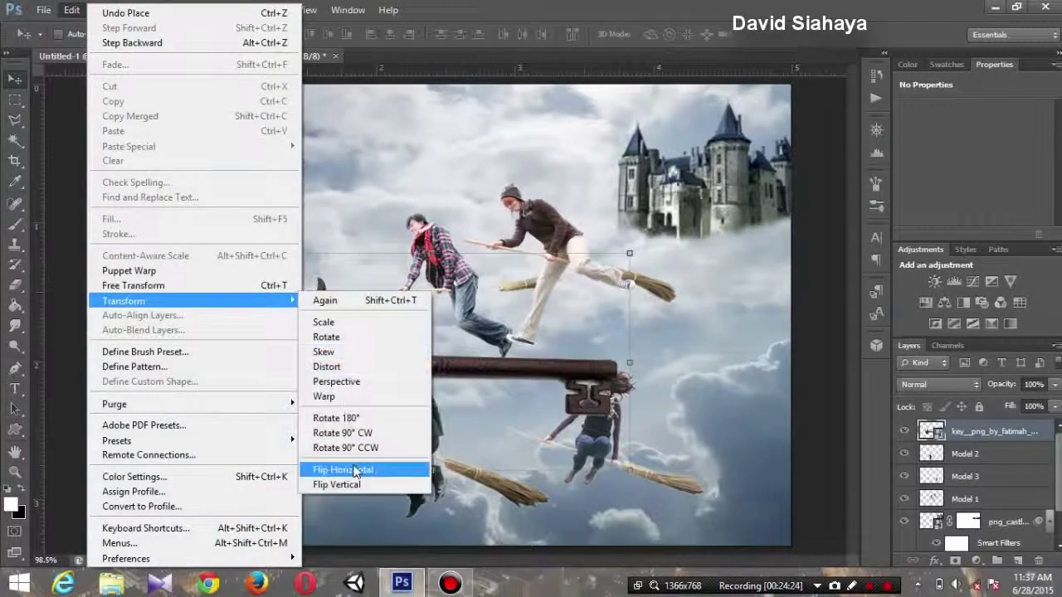
pyautogui.click(348, 469)
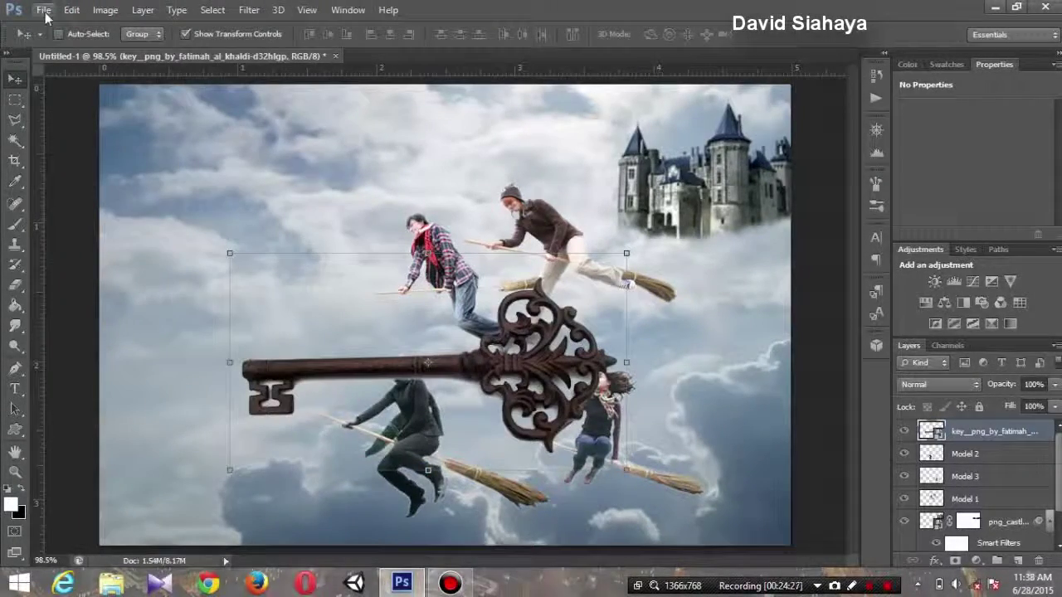
# Place the angel_wing image and flip it horizontally
pyautogui.click(43, 10)
pyautogui.click(60, 263)
pyautogui.click(540, 274)
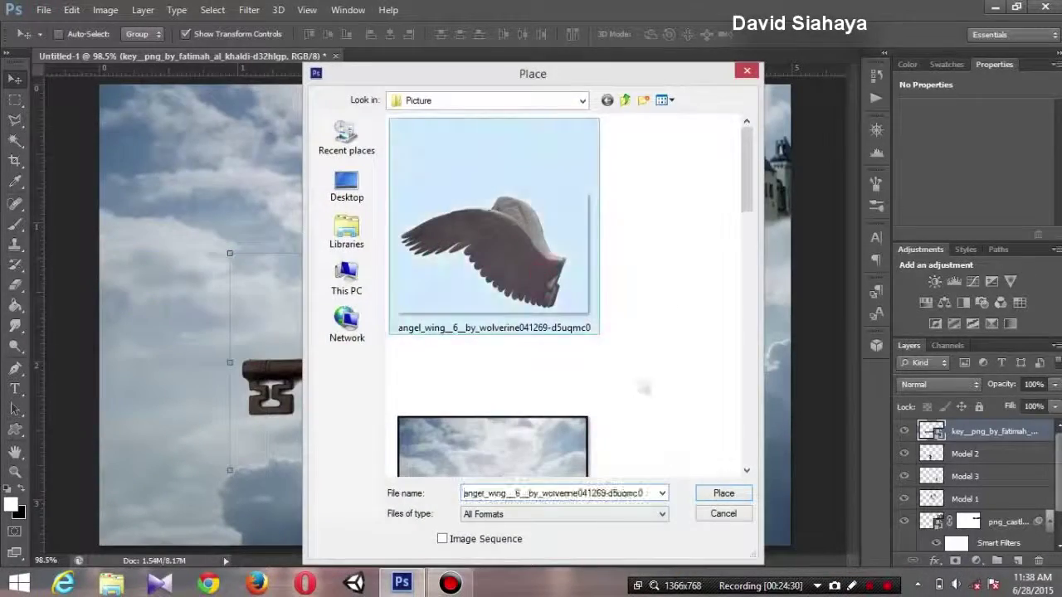
pyautogui.click(722, 494)
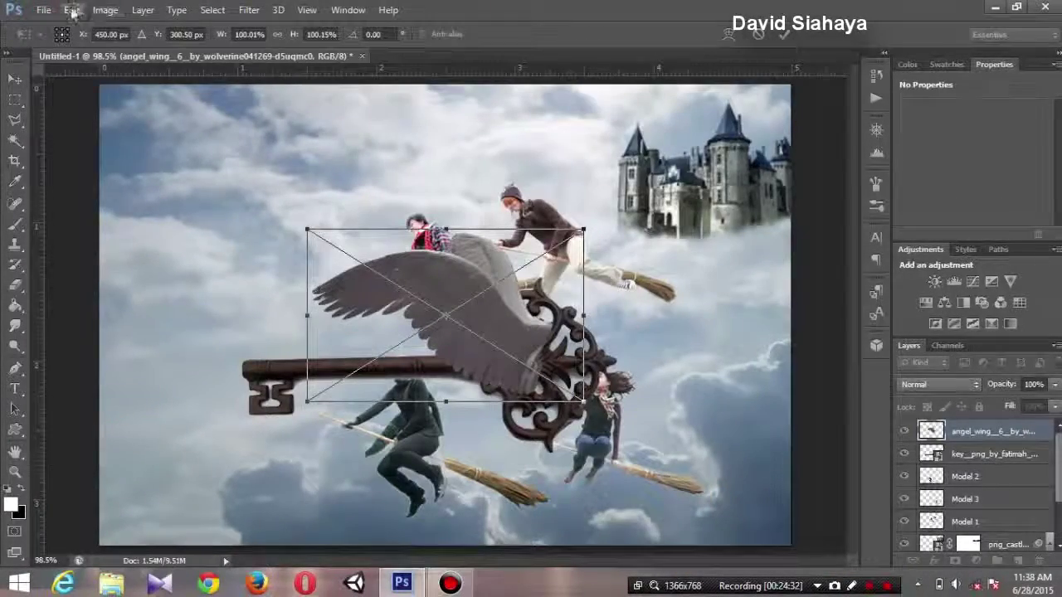
pyautogui.click(73, 10)
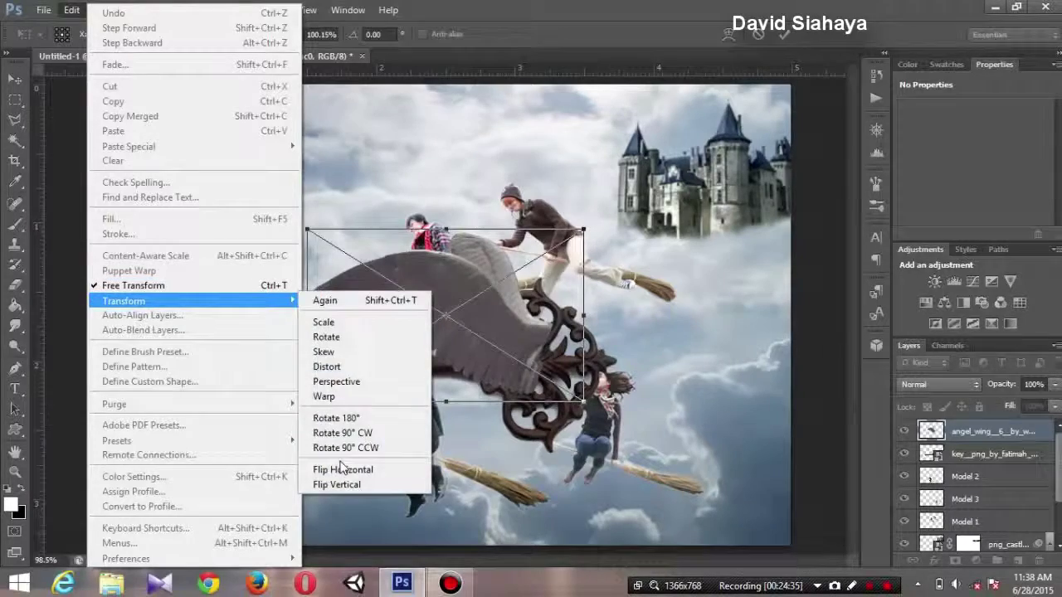
pyautogui.click(344, 470)
# Rotate the wing about -14.43°, enlarge it and position it over the key
pyautogui.moveTo(417, 221); pyautogui.dragTo(394, 232)
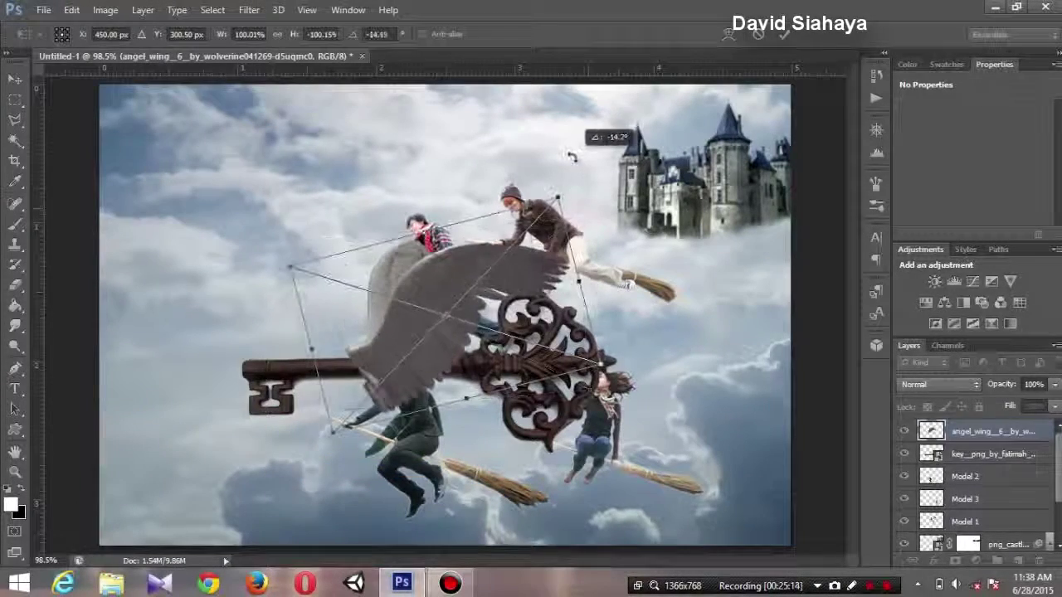
pyautogui.moveTo(442, 288); pyautogui.dragTo(508, 291)
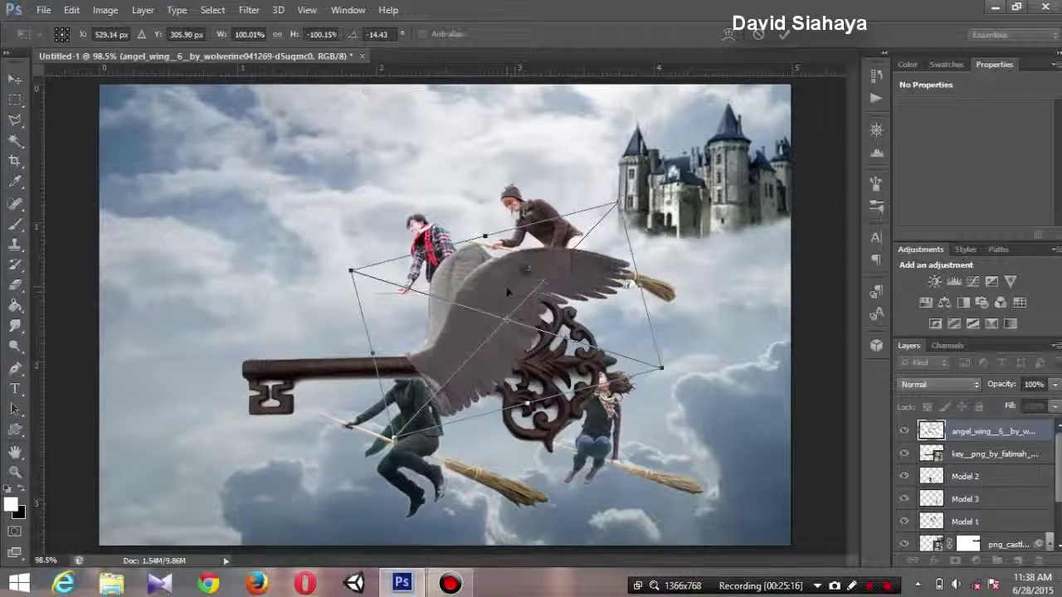
pyautogui.moveTo(397, 437)
pyautogui.mouseDown()
pyautogui.moveTo(350, 458)
pyautogui.moveTo(321, 444)
pyautogui.mouseUp()
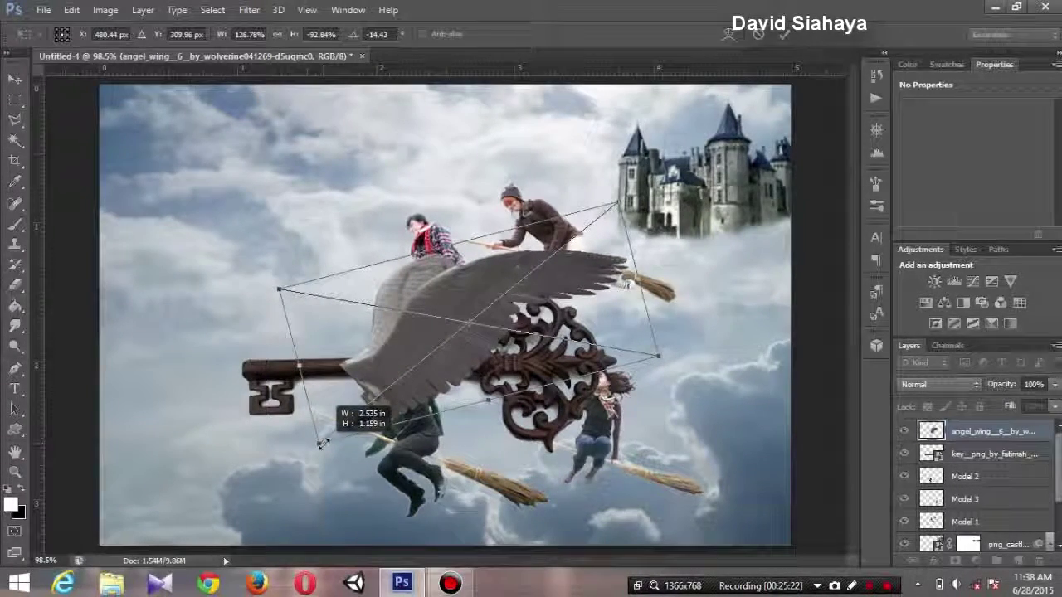
pyautogui.moveTo(475, 294); pyautogui.dragTo(514, 294)
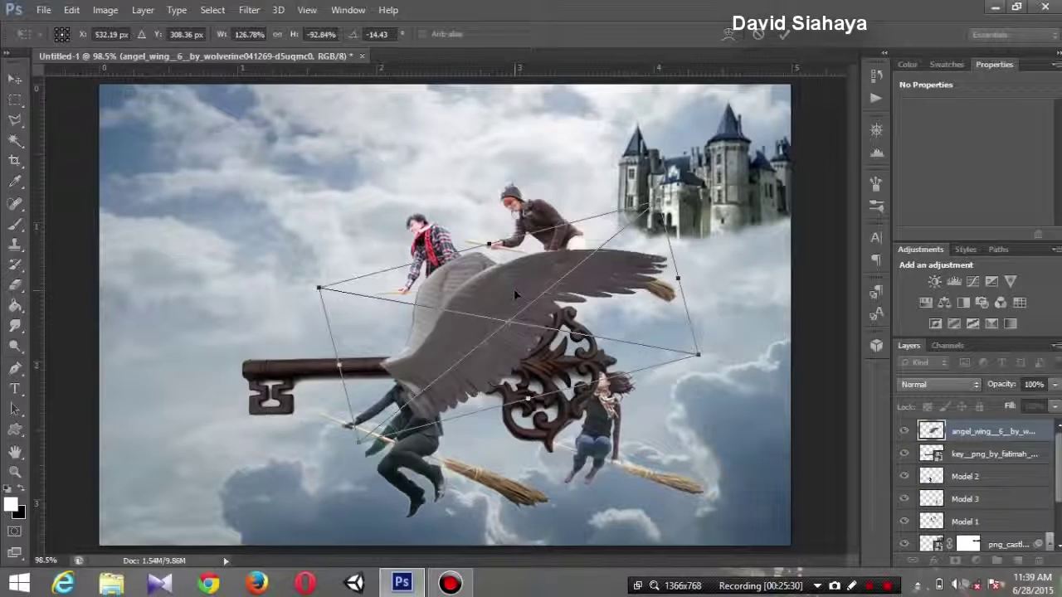
pyautogui.press('Return')
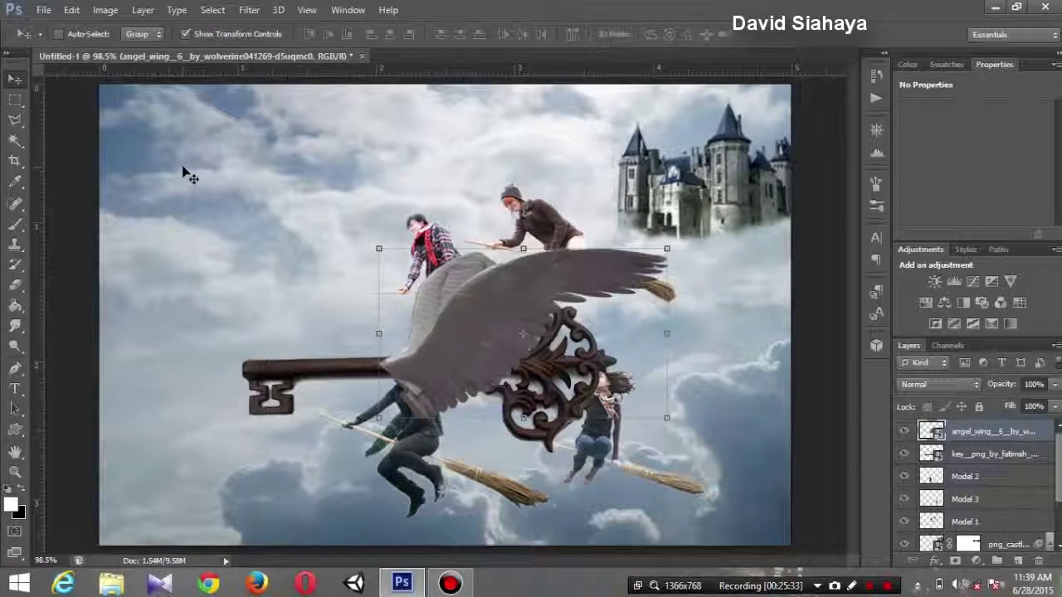
pyautogui.click(72, 11)
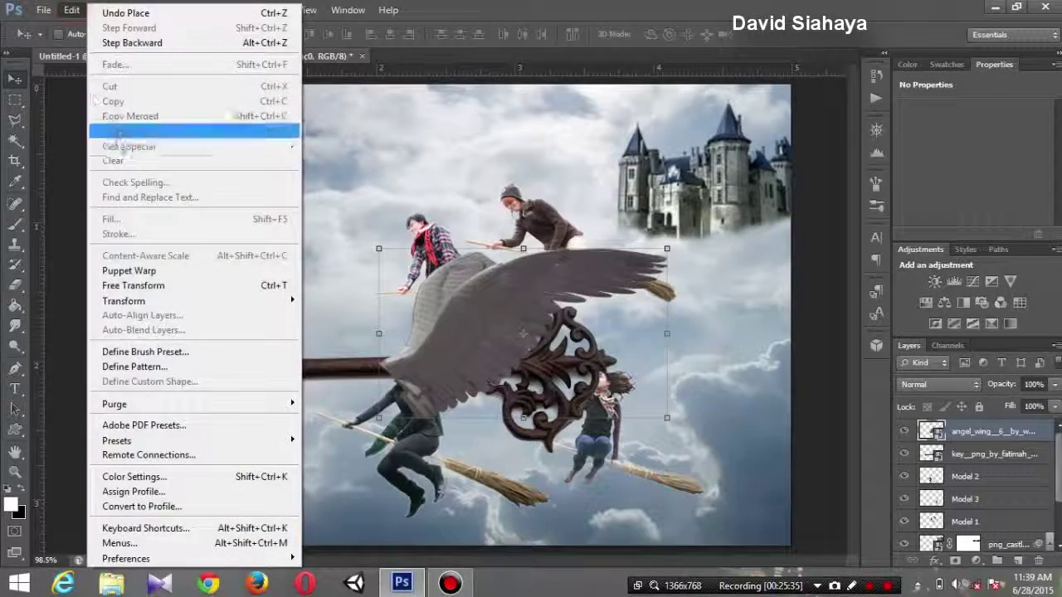
pyautogui.moveTo(124, 300)
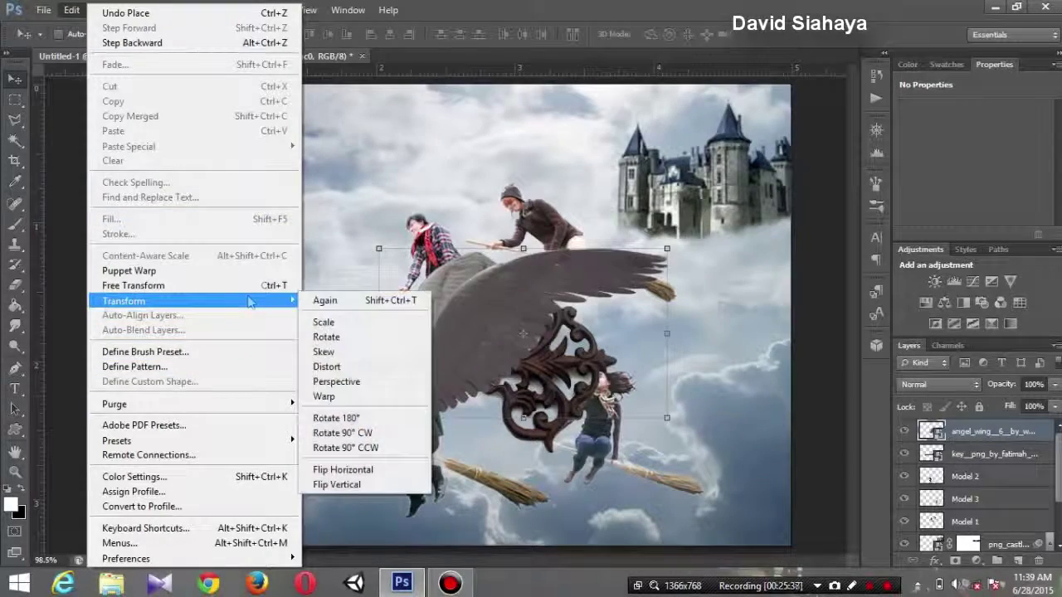
# Warp the wing's lower-left edge down so it curves over the key's shaft
pyautogui.click(331, 396)
pyautogui.moveTo(389, 369)
pyautogui.mouseDown()
pyautogui.moveTo(362, 375)
pyautogui.moveTo(424, 392)
pyautogui.mouseUp()
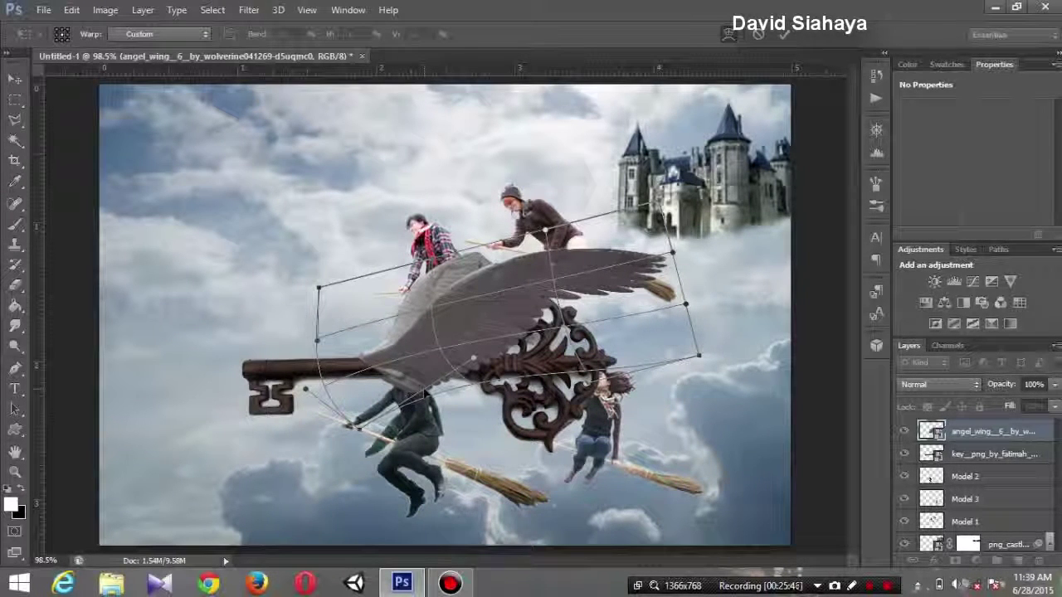
pyautogui.moveTo(372, 362); pyautogui.dragTo(430, 390)
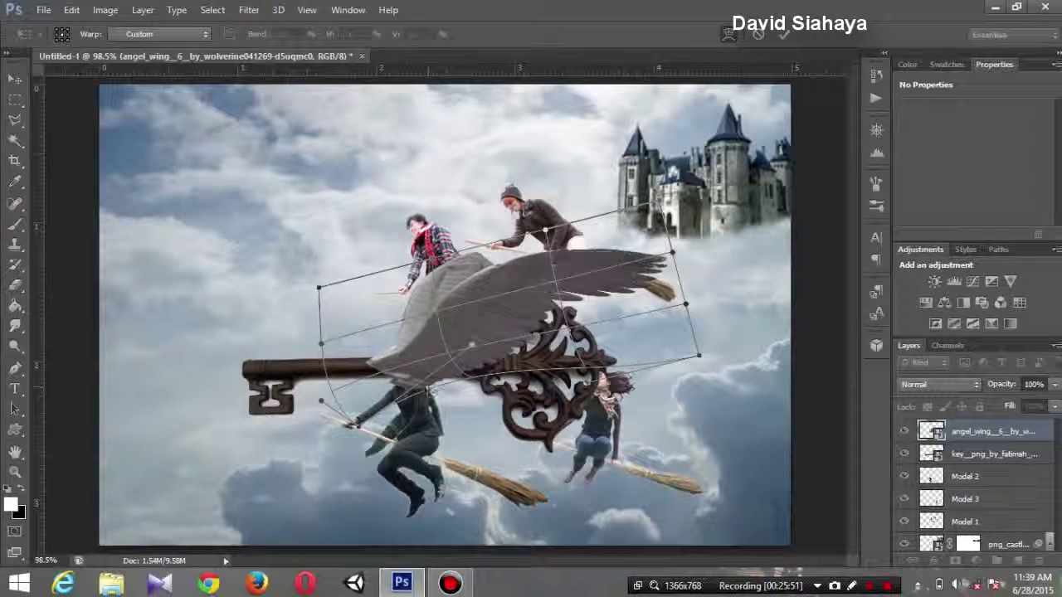
pyautogui.moveTo(320, 401); pyautogui.dragTo(315, 407)
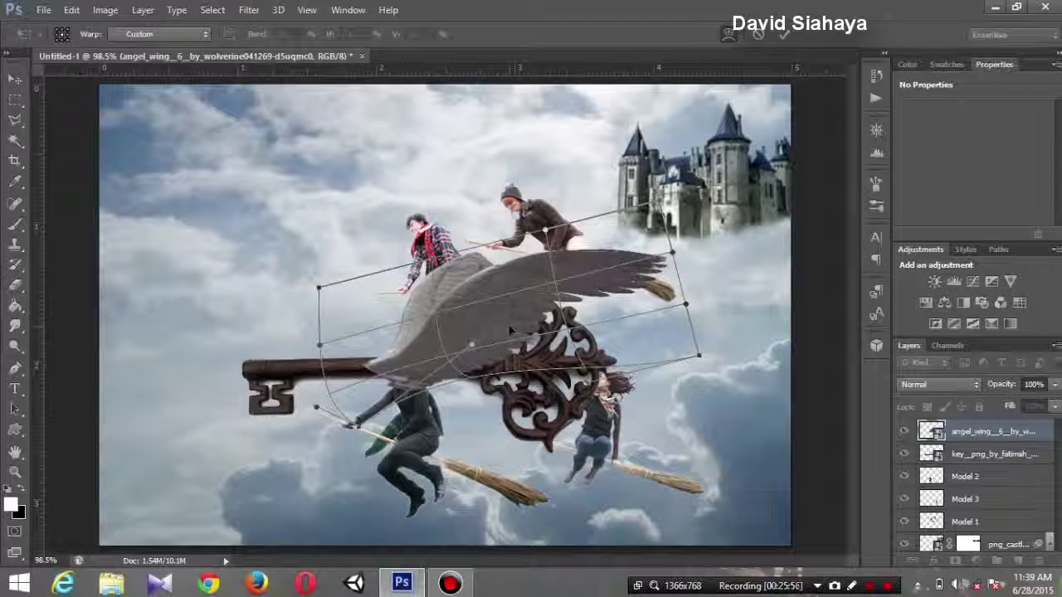
pyautogui.press('Return')
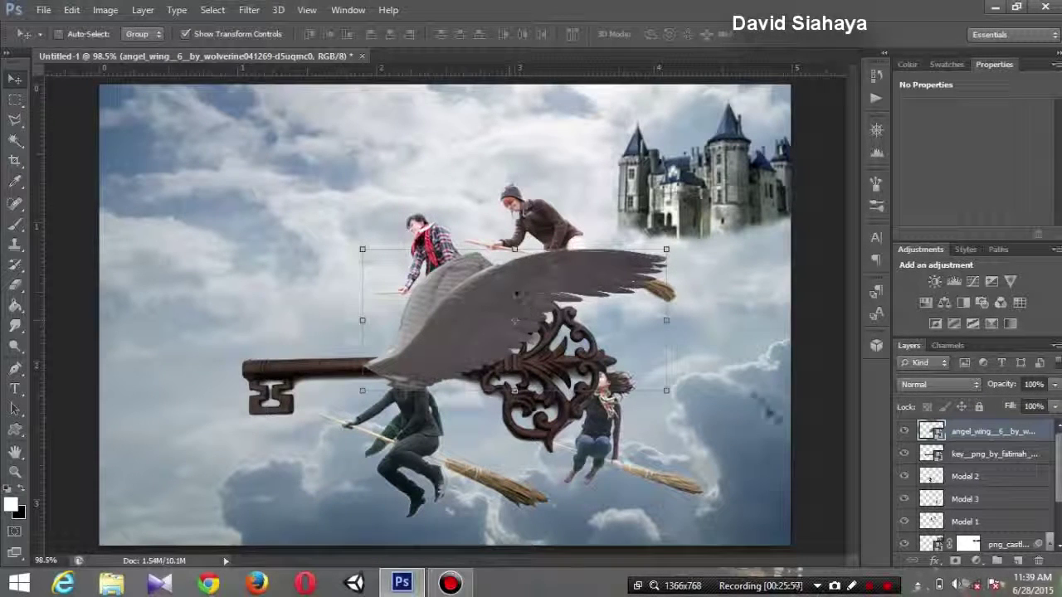
# Add a layer mask to the wing layer and set a soft round brush to 20 px
pyautogui.click(953, 561)
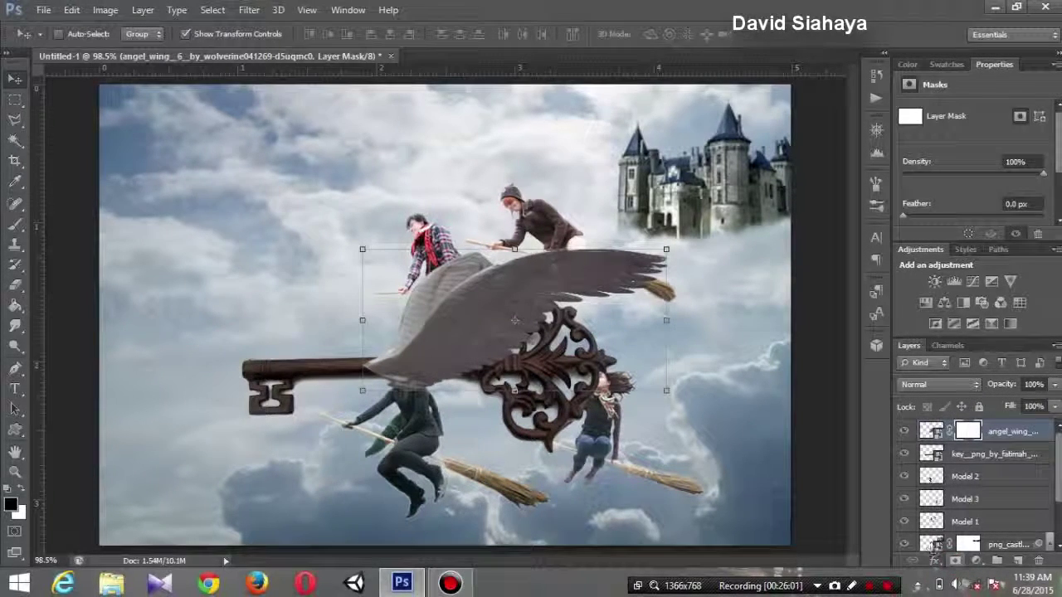
pyautogui.click(15, 224)
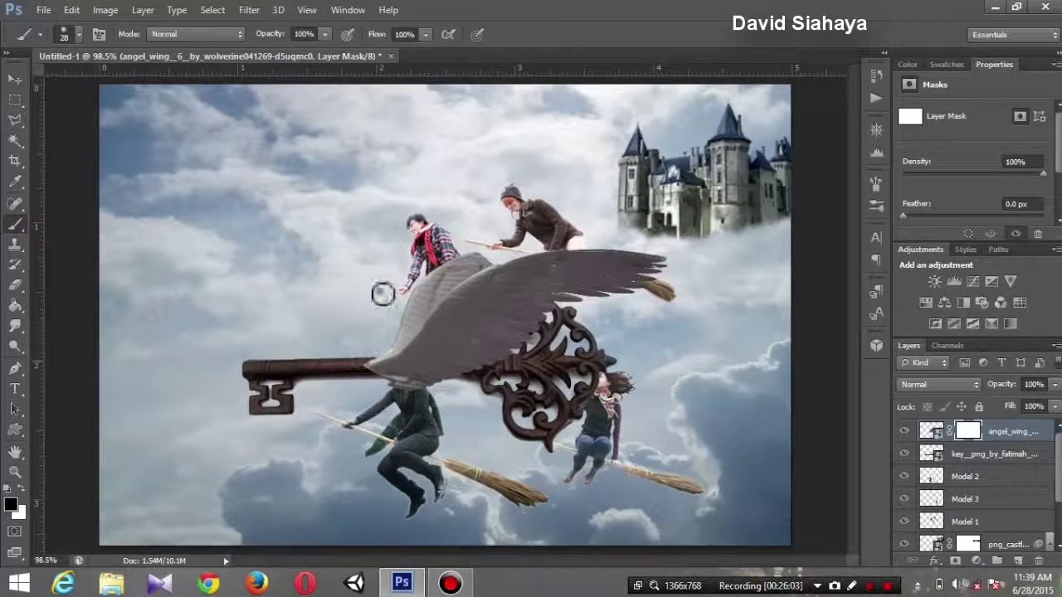
pyautogui.rightClick(382, 293)
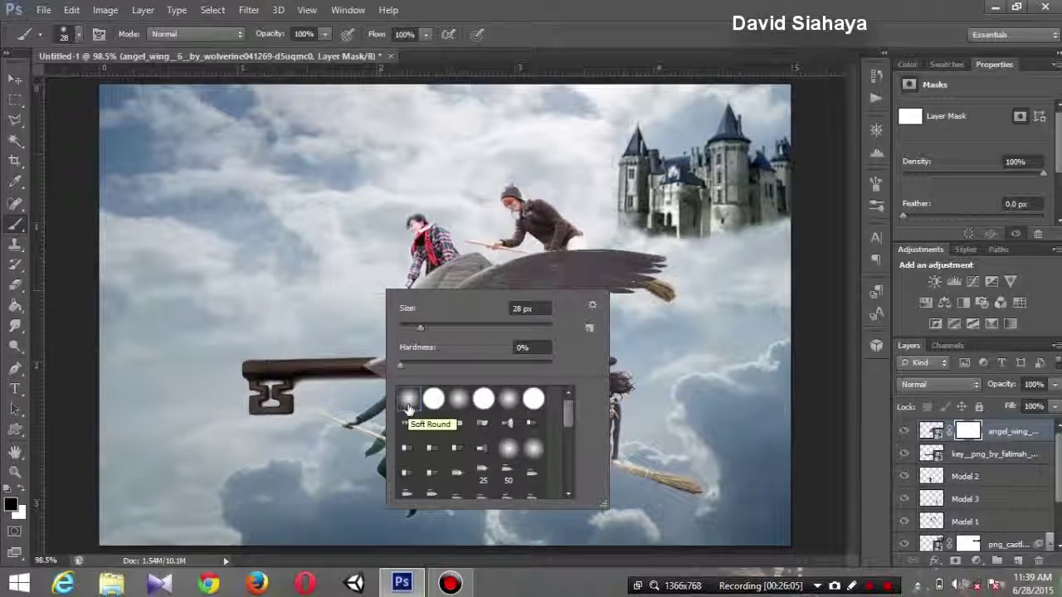
pyautogui.moveTo(419, 329); pyautogui.dragTo(413, 329)
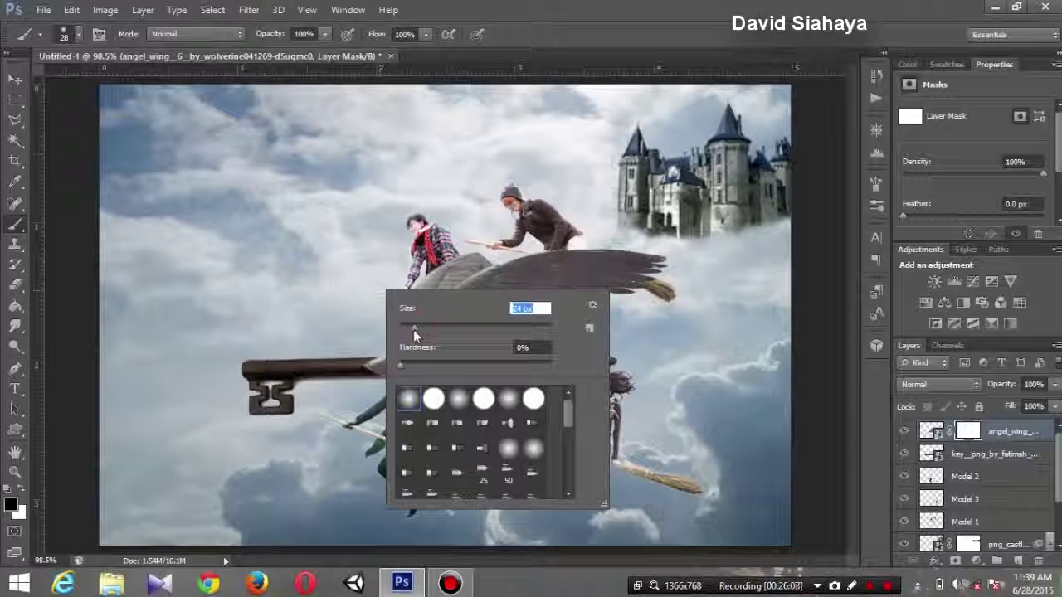
pyautogui.click(624, 5)
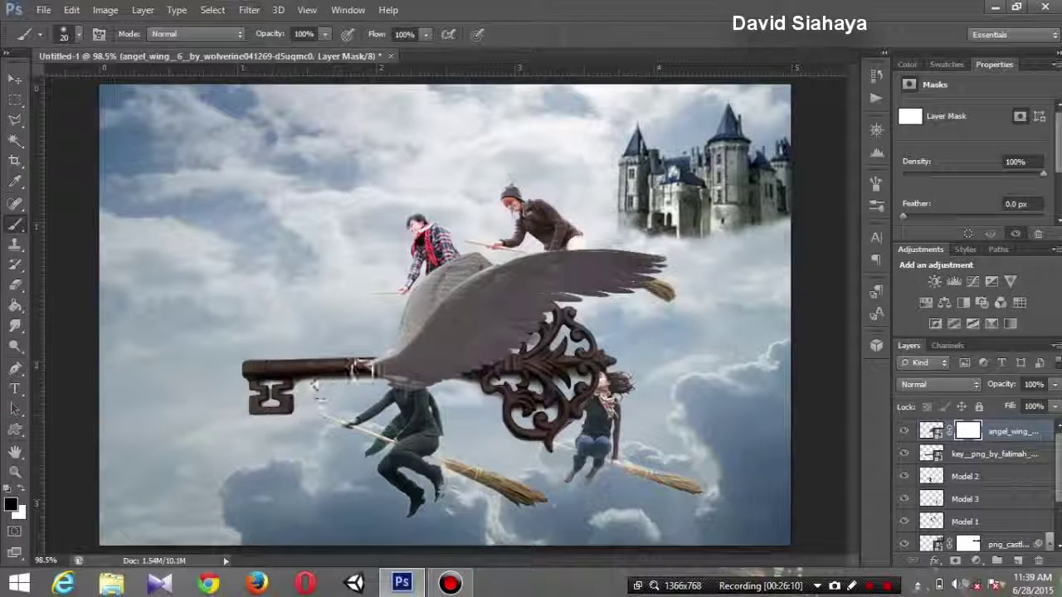
# Paint the mask black around the key shaft and the man's head, restoring some wing with white
pyautogui.moveTo(379, 354)
pyautogui.mouseDown()
pyautogui.moveTo(357, 375)
pyautogui.moveTo(374, 376)
pyautogui.mouseUp()
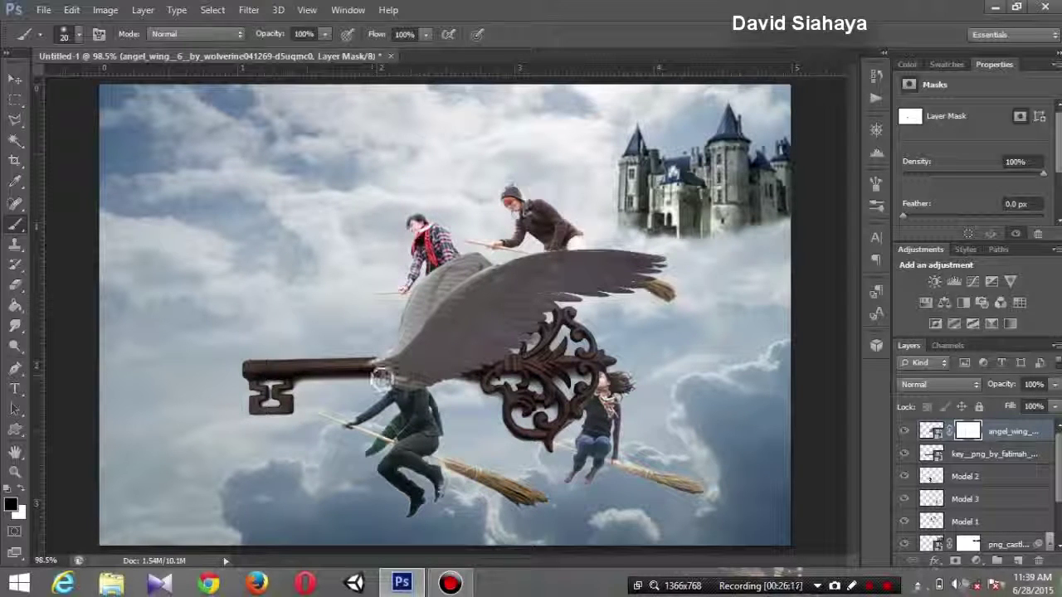
pyautogui.moveTo(380, 379)
pyautogui.mouseDown()
pyautogui.moveTo(336, 375)
pyautogui.moveTo(386, 386)
pyautogui.moveTo(389, 369)
pyautogui.moveTo(365, 365)
pyautogui.mouseUp()
pyautogui.click(22, 497)
pyautogui.press('[')
pyautogui.press('[')
pyautogui.press('[')
pyautogui.moveTo(464, 236); pyautogui.dragTo(489, 246)
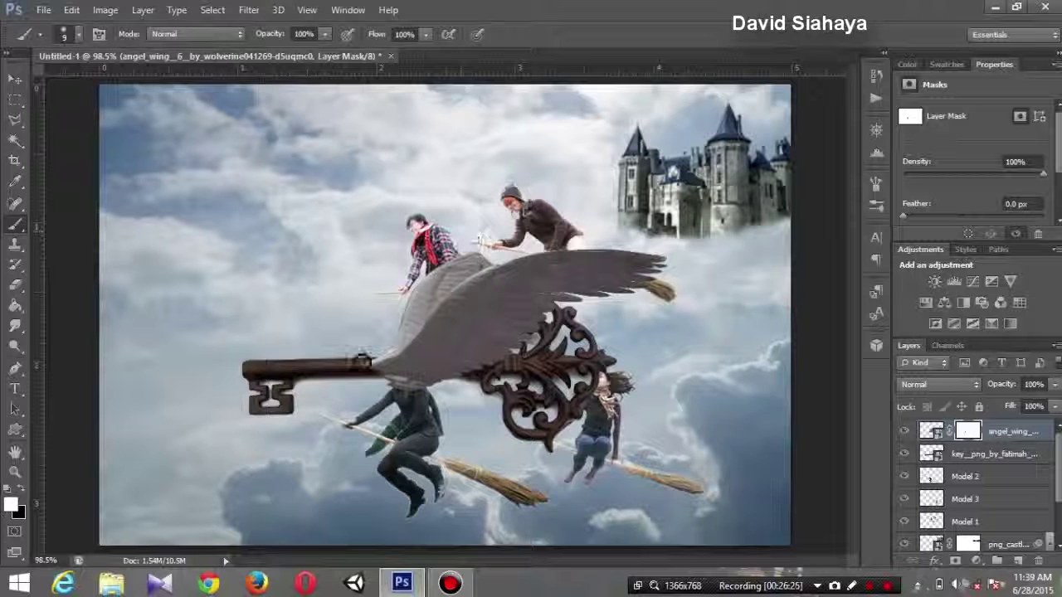
pyautogui.click(20, 488)
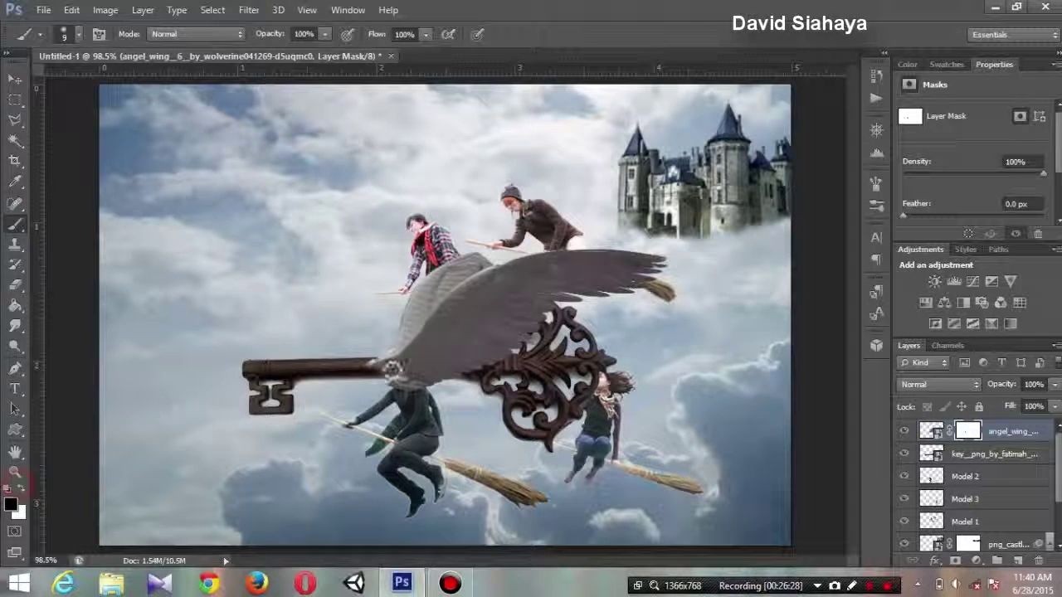
pyautogui.moveTo(375, 370); pyautogui.dragTo(381, 370)
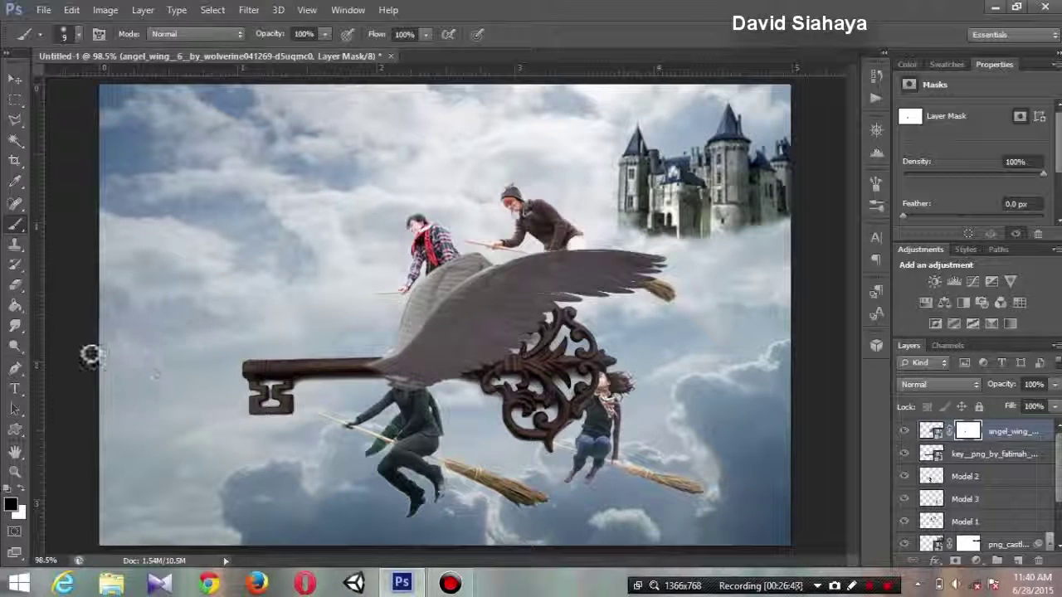
pyautogui.rightClick(1014, 442)
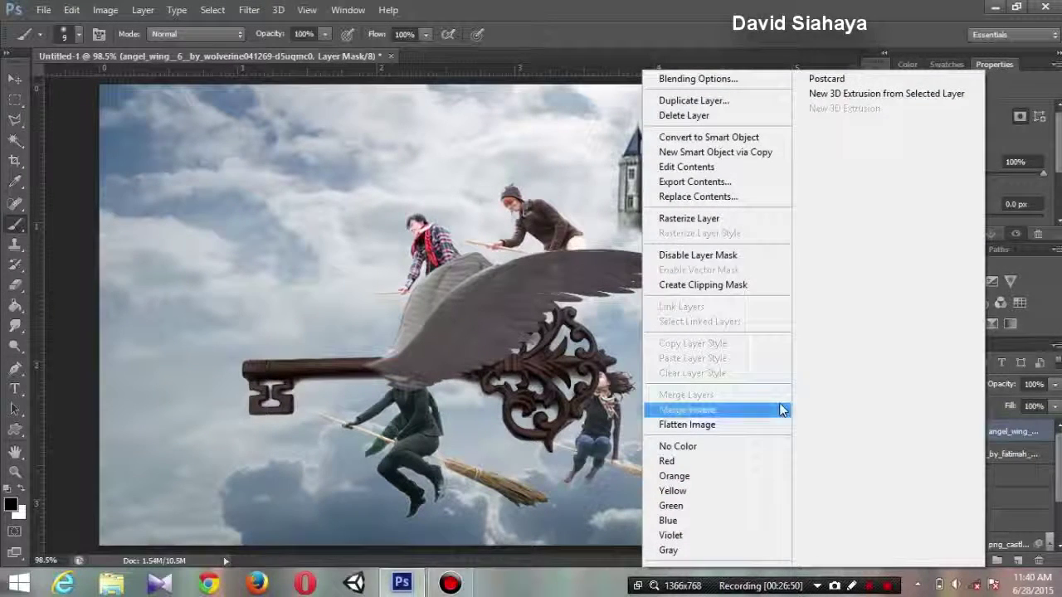
# Merge the angel wing and key layers into one winged-key layer
pyautogui.click(1006, 432)
pyautogui.keyDown('shift'); pyautogui.click(995, 454); pyautogui.keyUp('shift')
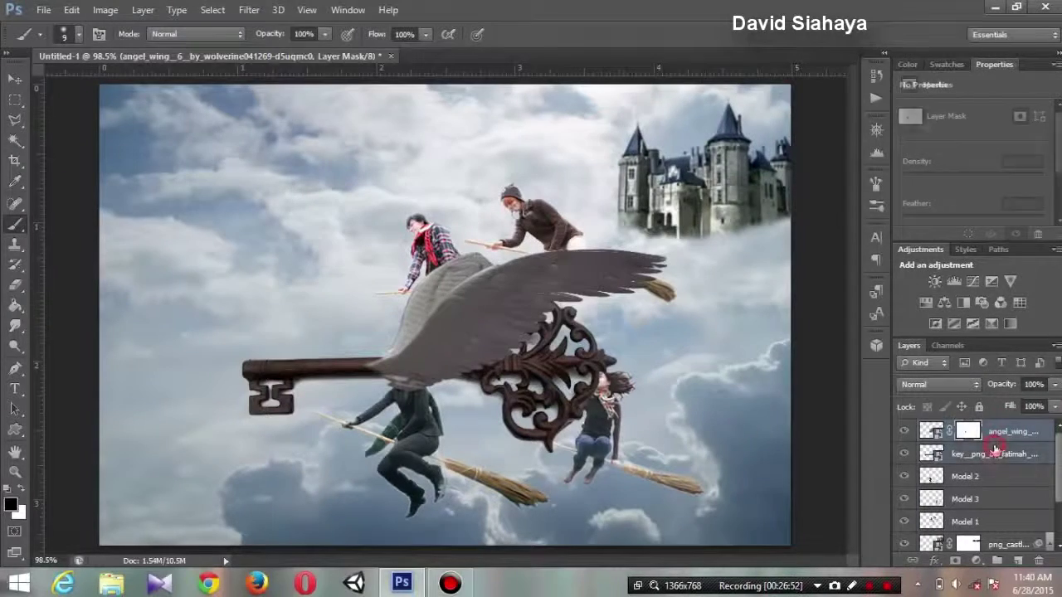
pyautogui.rightClick(1000, 438)
pyautogui.click(757, 395)
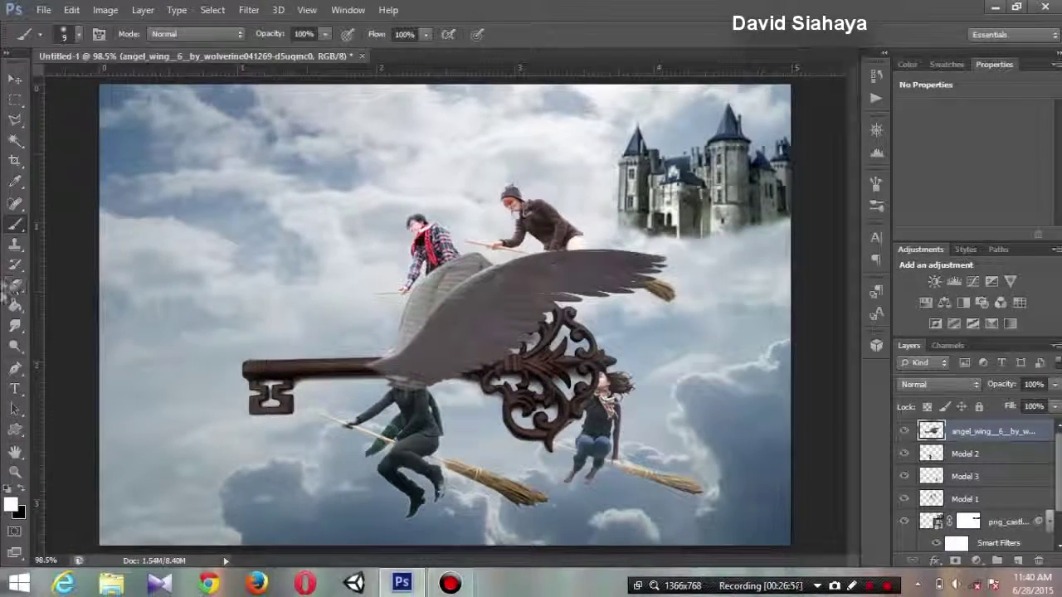
# Scale the winged key to about 19.65%, tilt it 22.90°, and commit it in the left sky
pyautogui.click(15, 78)
pyautogui.hotkey('ctrl', 't')
pyautogui.moveTo(674, 247)
pyautogui.mouseDown()
pyautogui.moveTo(473, 293)
pyautogui.moveTo(418, 383)
pyautogui.mouseUp()
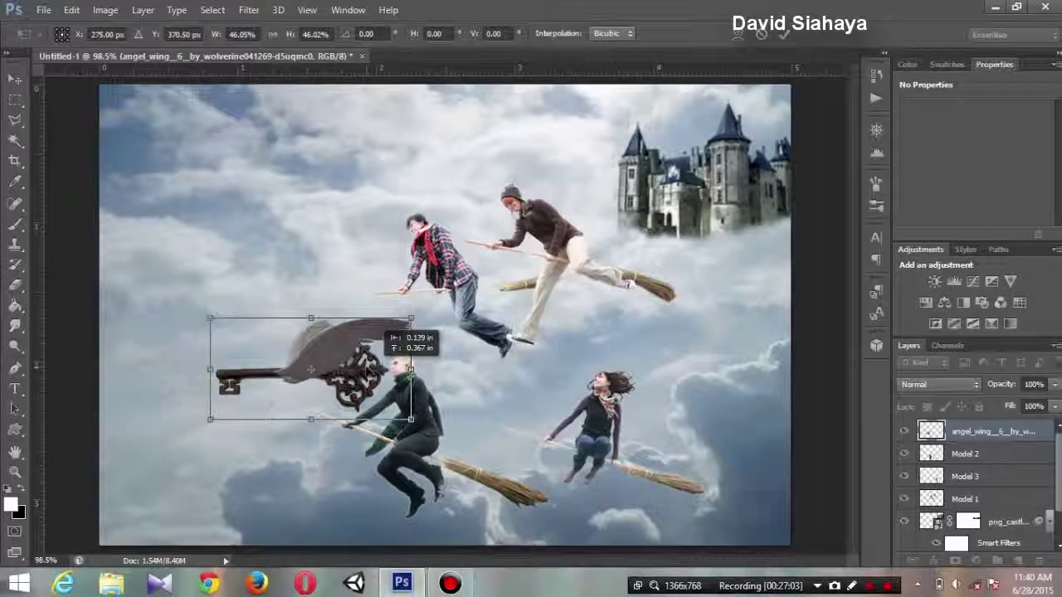
pyautogui.moveTo(390, 404); pyautogui.dragTo(347, 317)
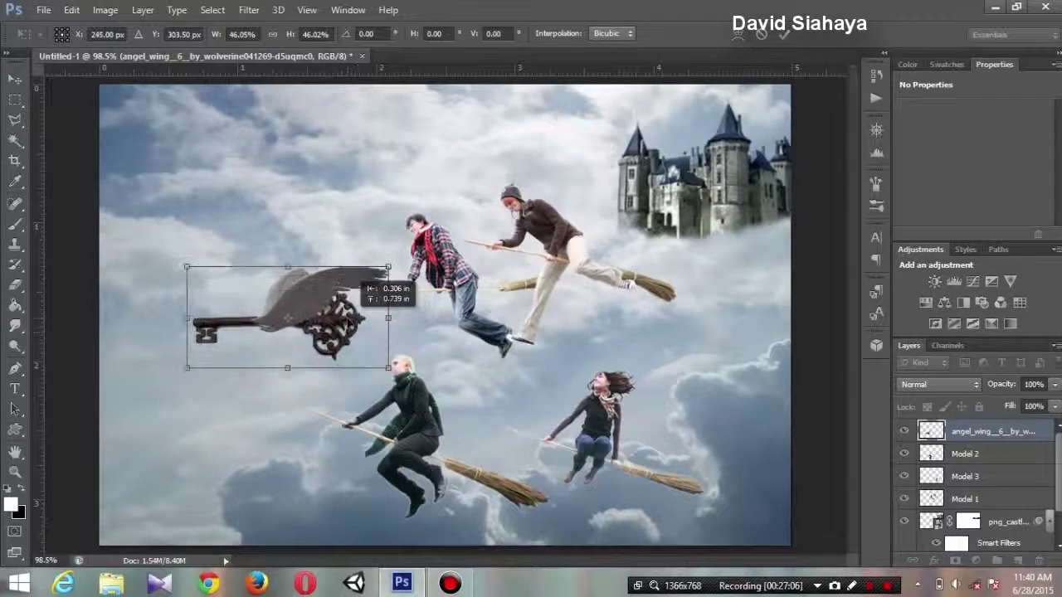
pyautogui.moveTo(390, 267); pyautogui.dragTo(309, 307)
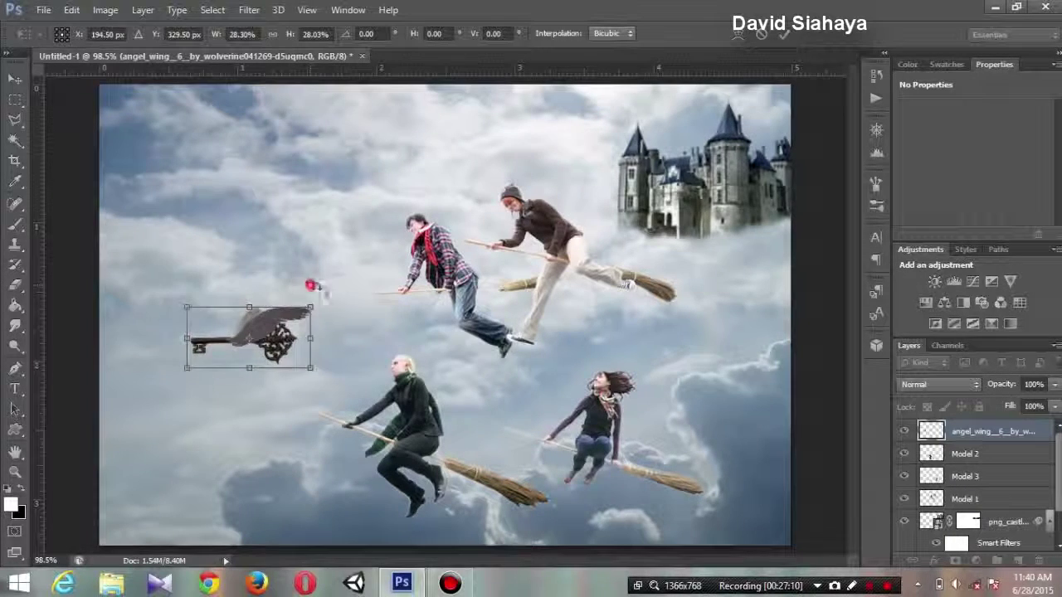
pyautogui.moveTo(309, 296); pyautogui.dragTo(322, 314)
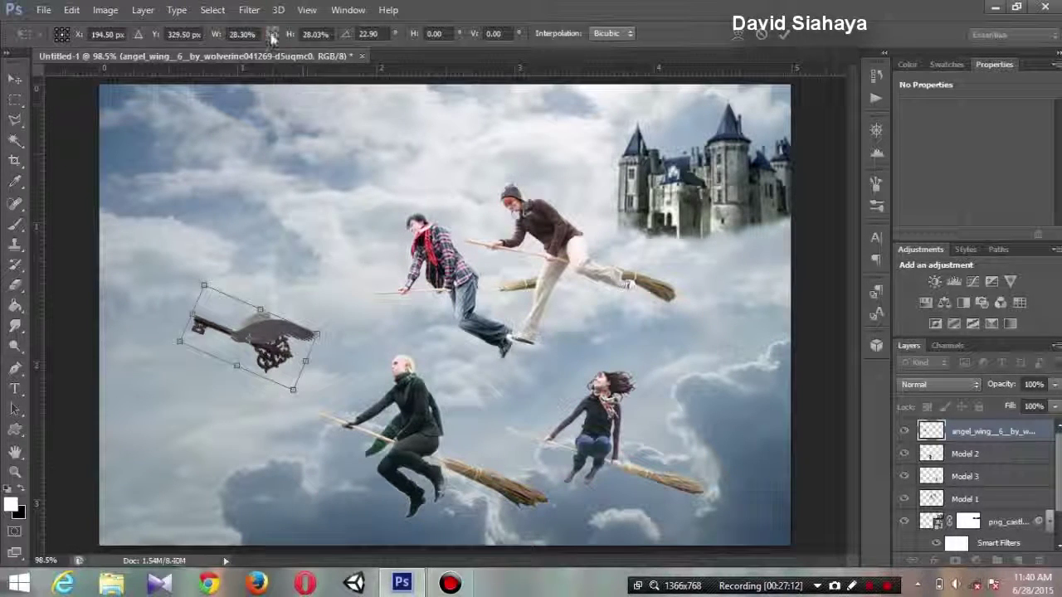
pyautogui.moveTo(285, 342)
pyautogui.mouseDown()
pyautogui.moveTo(286, 295)
pyautogui.moveTo(311, 308)
pyautogui.moveTo(264, 283)
pyautogui.moveTo(250, 307)
pyautogui.mouseUp()
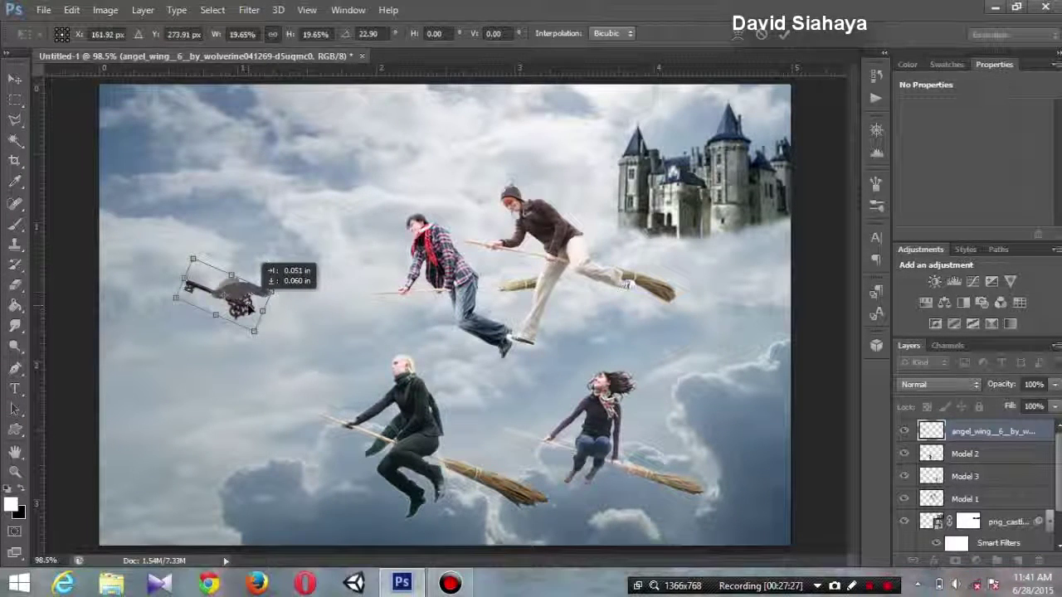
pyautogui.moveTo(251, 306); pyautogui.dragTo(251, 307)
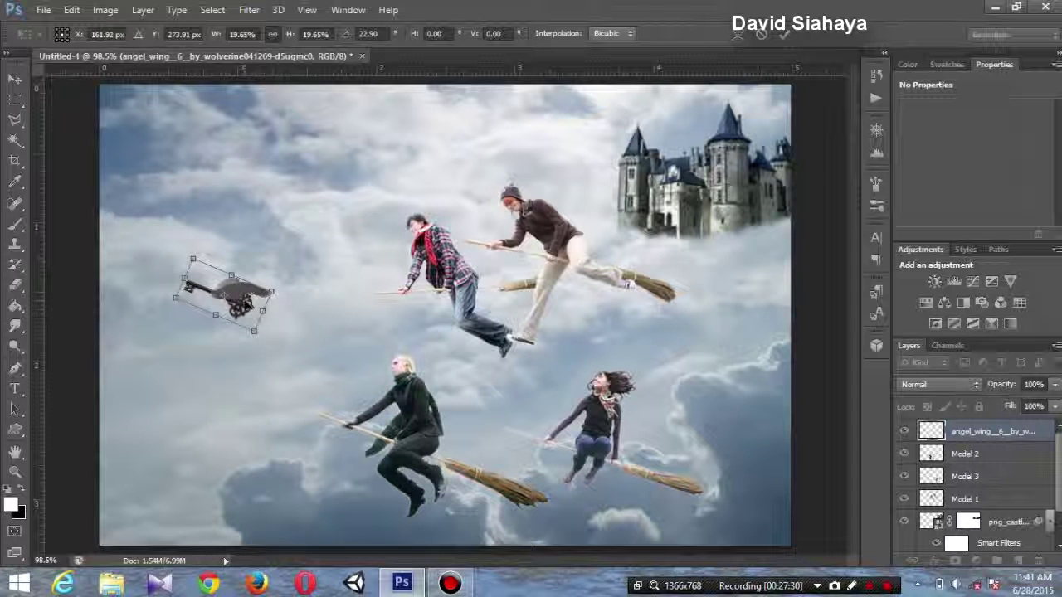
pyautogui.press('Return')
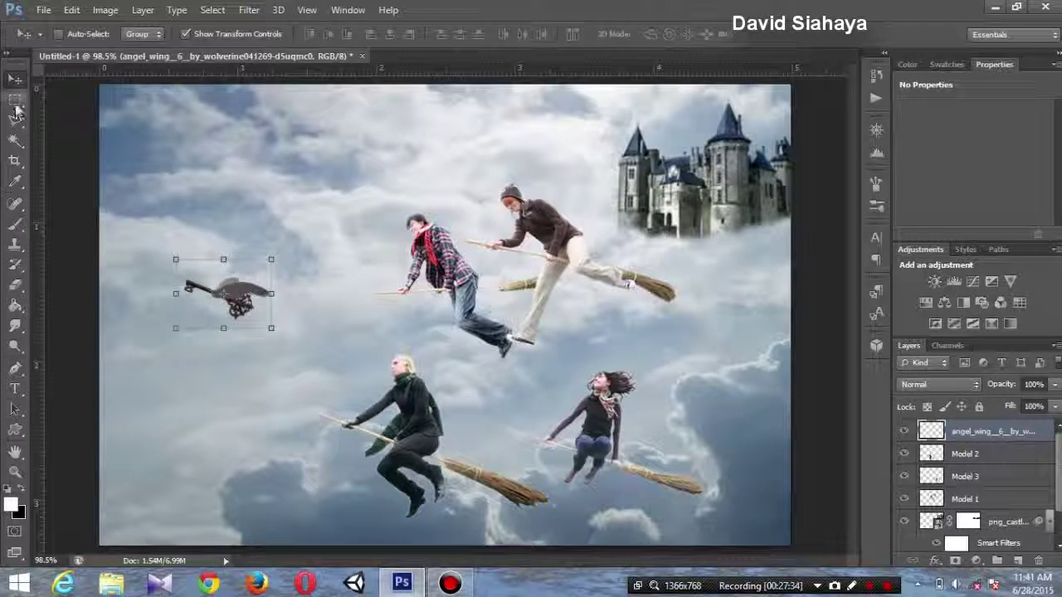
# Merge Model 2, Model 3 and Model 1 into one layer named All Model with a layer mask
pyautogui.click(971, 454)
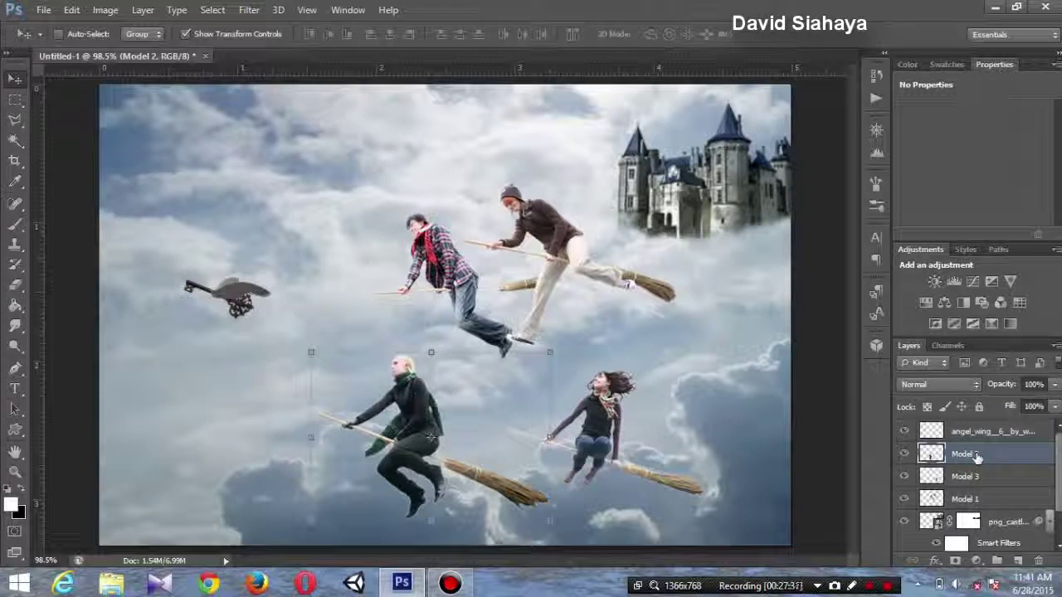
pyautogui.keyDown('shift'); pyautogui.click(983, 498); pyautogui.keyUp('shift')
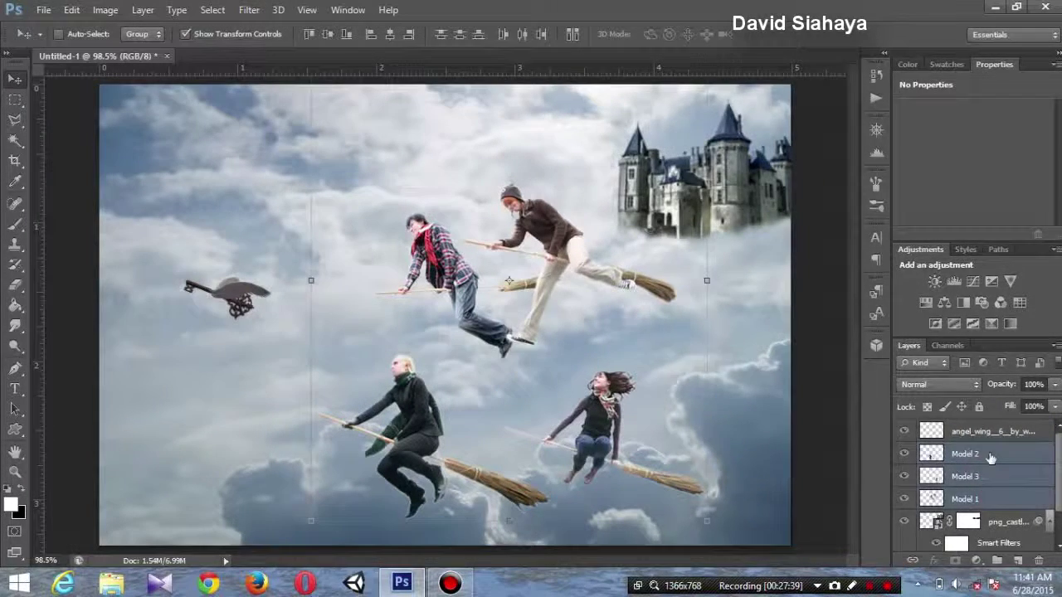
pyautogui.rightClick(987, 456)
pyautogui.click(747, 396)
pyautogui.doubleClick(974, 455)
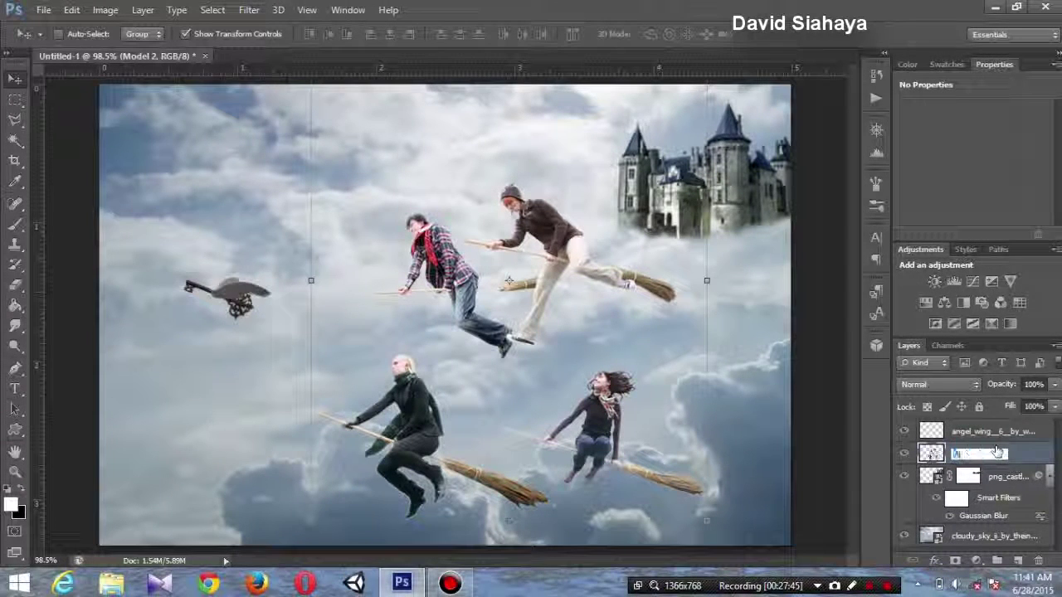
pyautogui.press('Return')
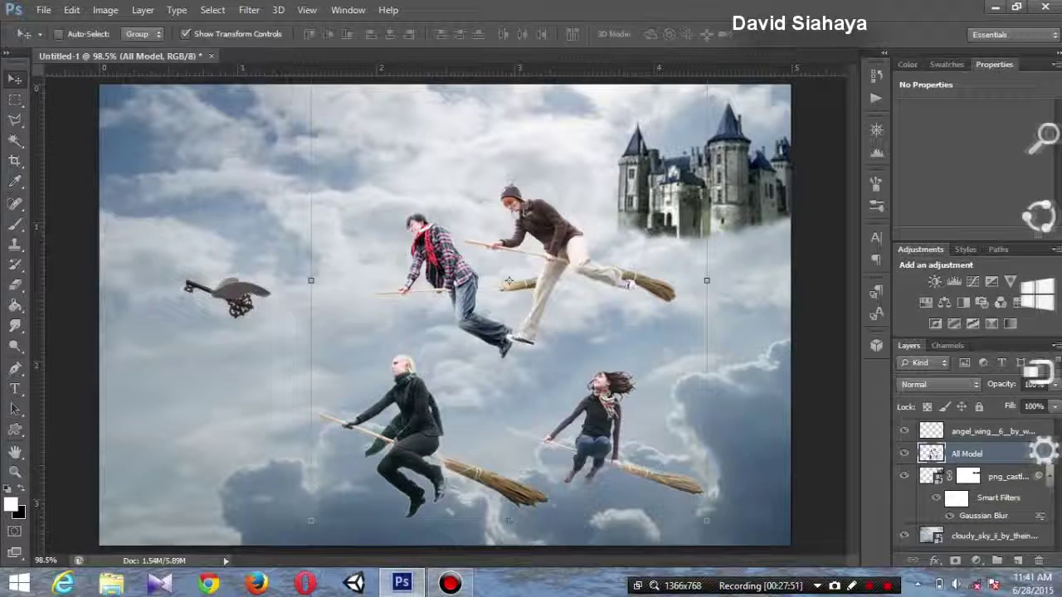
pyautogui.click(956, 561)
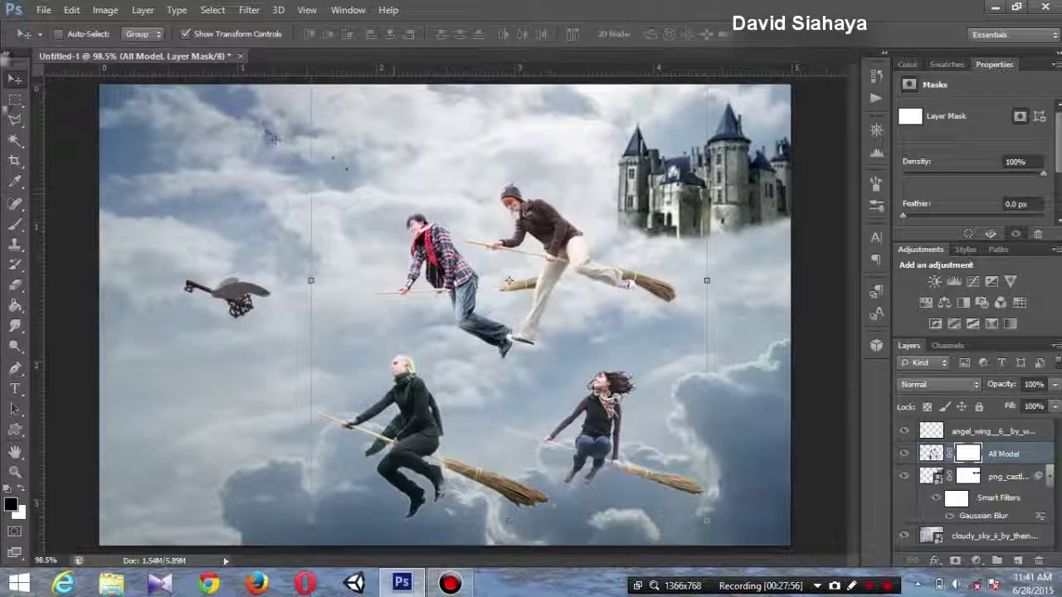
# Paint the All Model mask with a soft 25 px black brush over the riders' feet
pyautogui.click(15, 225)
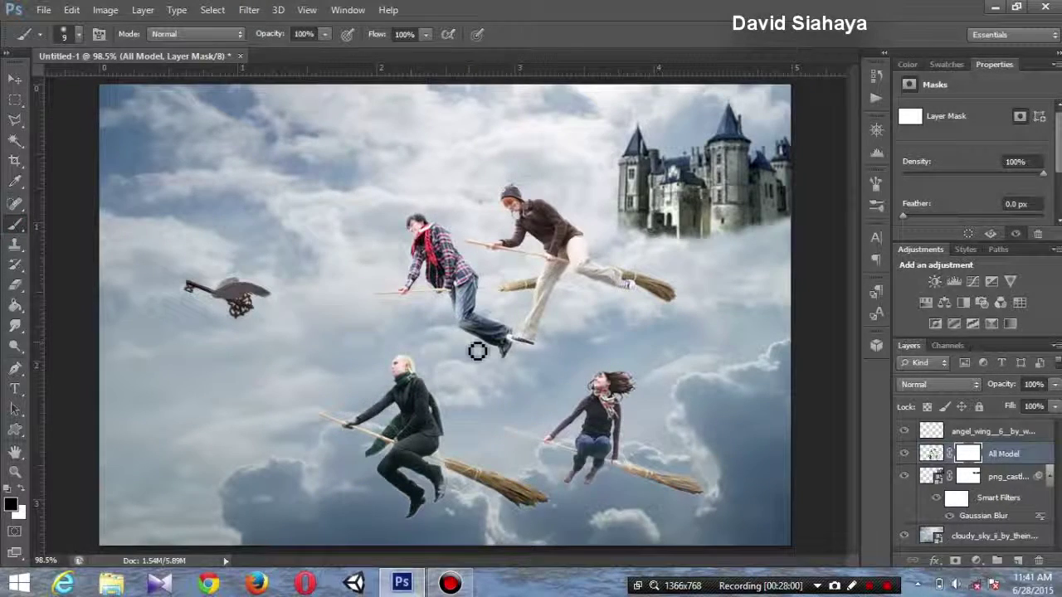
pyautogui.rightClick(446, 349)
pyautogui.click(478, 388)
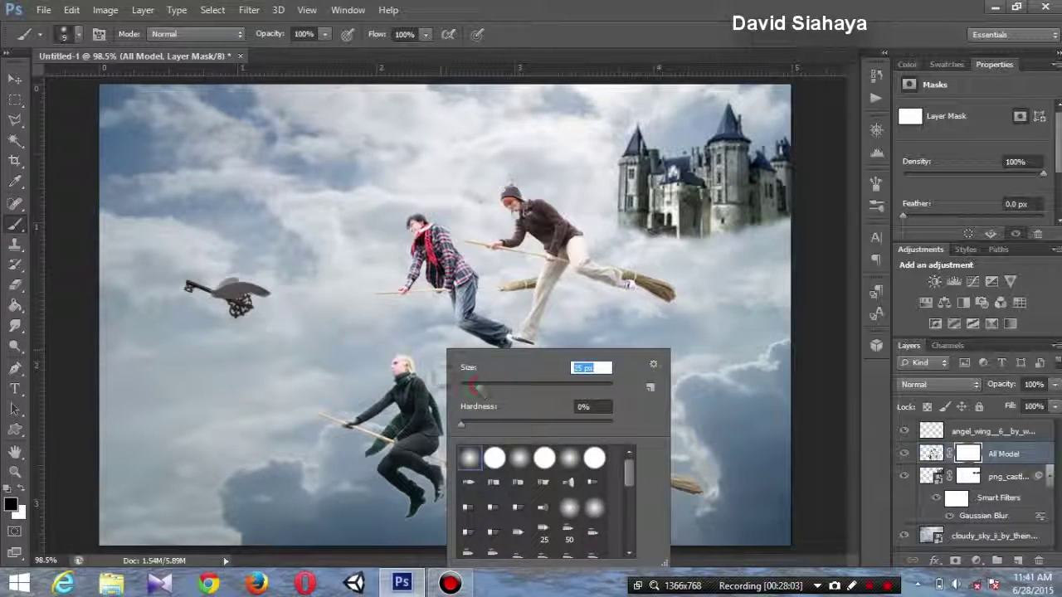
pyautogui.press('Return')
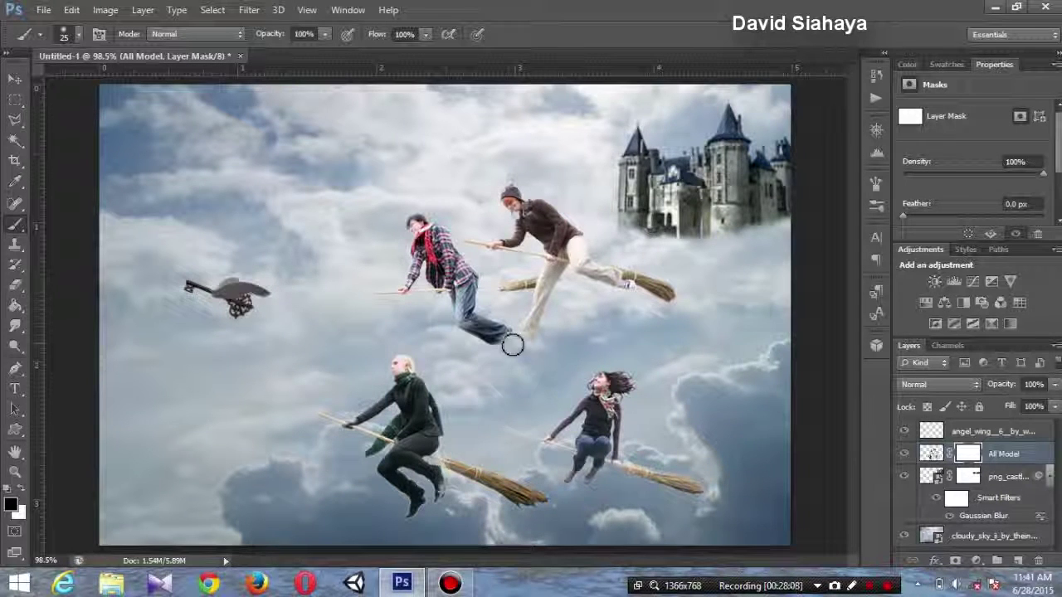
pyautogui.moveTo(517, 340)
pyautogui.mouseDown()
pyautogui.moveTo(504, 348)
pyautogui.moveTo(515, 362)
pyautogui.moveTo(519, 332)
pyautogui.mouseUp()
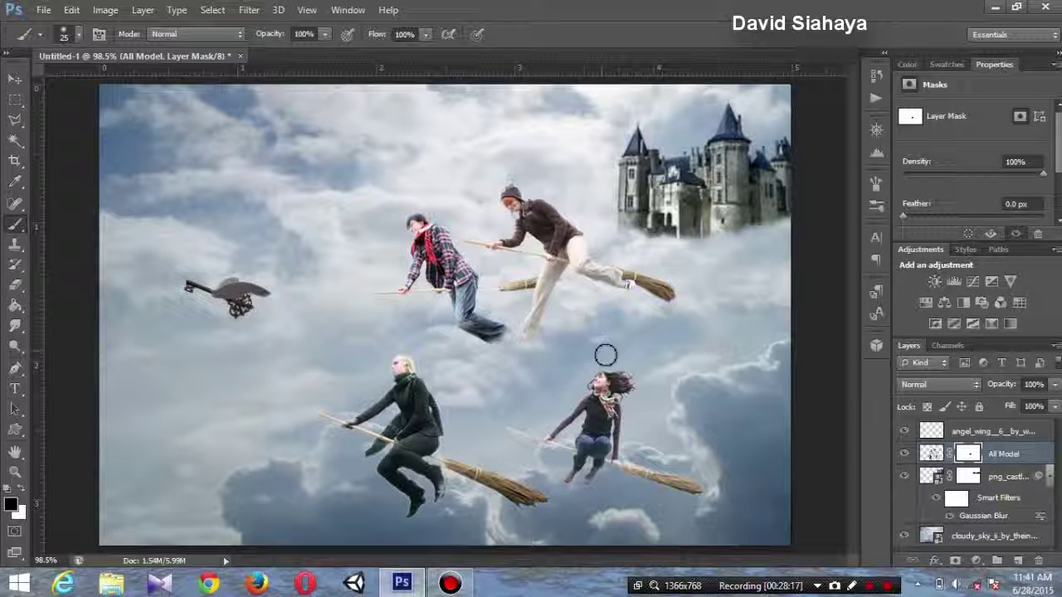
pyautogui.click(931, 454)
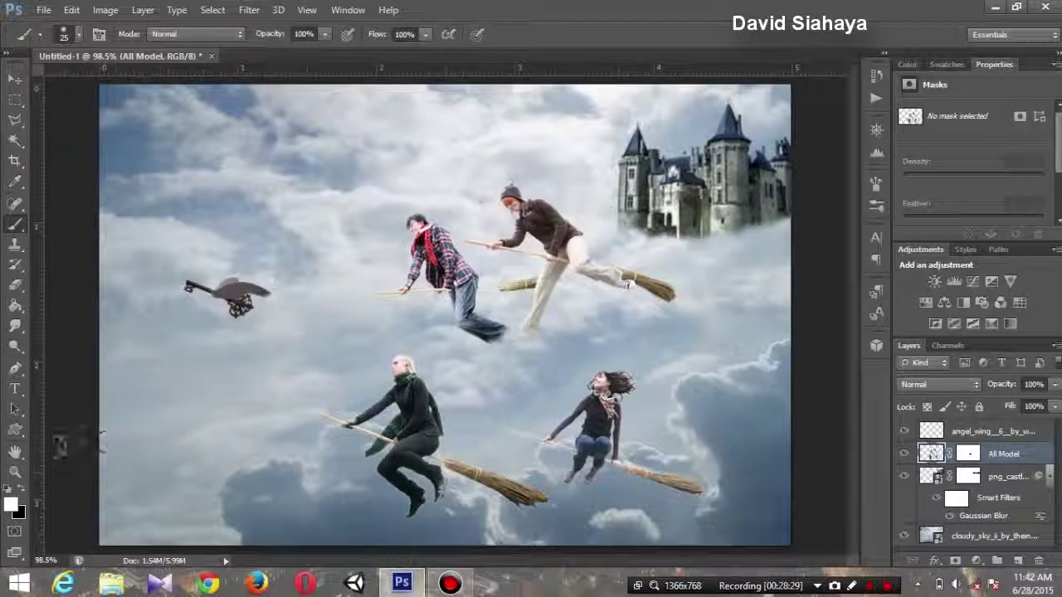
# Zoom in on the upper riders and set the Burn tool to 12 px at 70% exposure
pyautogui.doubleClick(15, 471)
pyautogui.click(580, 236)
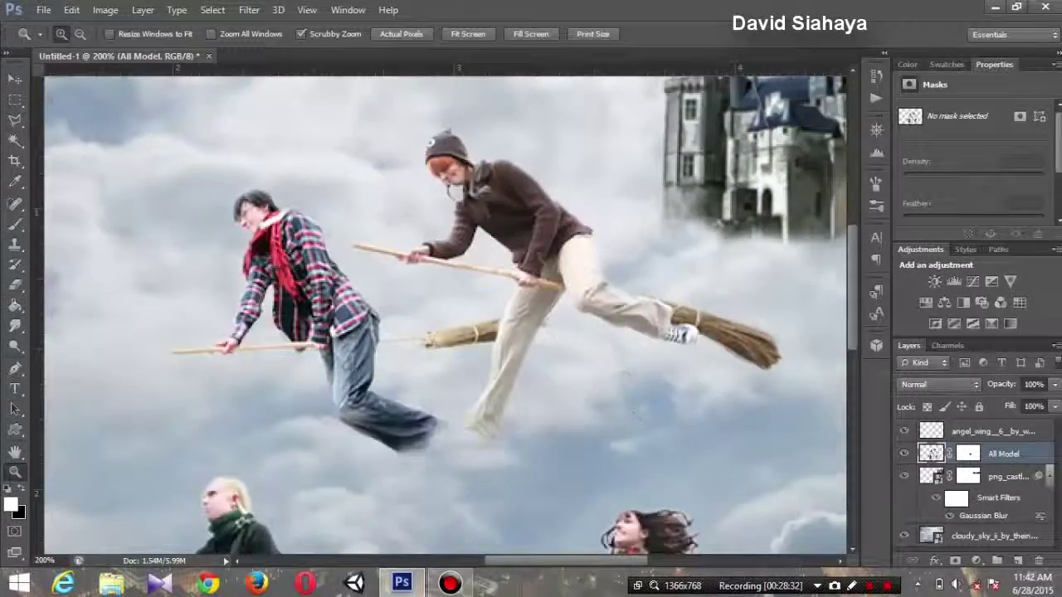
pyautogui.moveTo(647, 559); pyautogui.dragTo(619, 560)
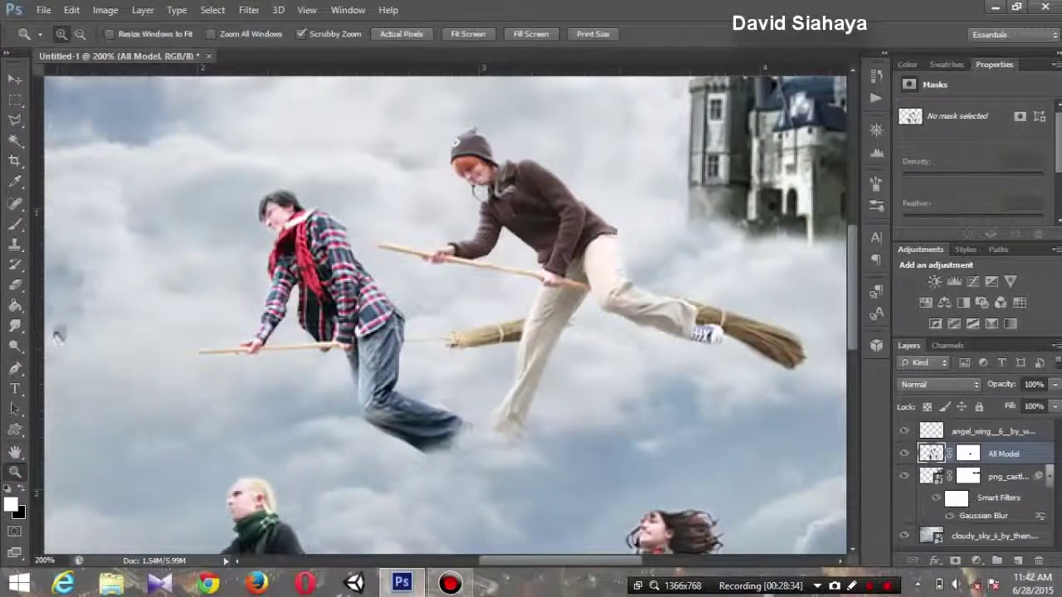
pyautogui.click(15, 347)
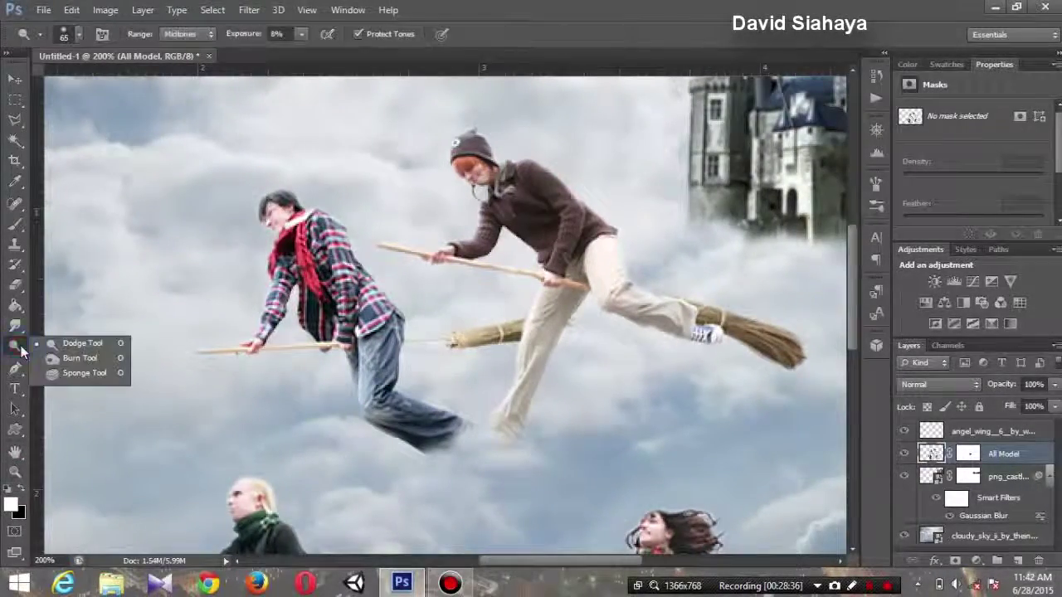
pyautogui.click(95, 359)
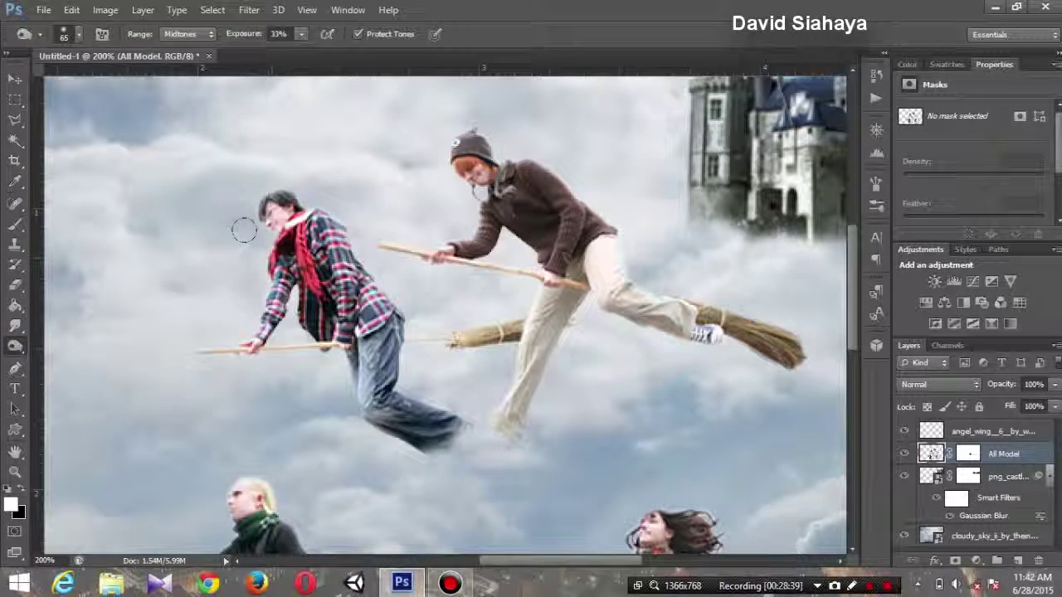
pyautogui.rightClick(451, 202)
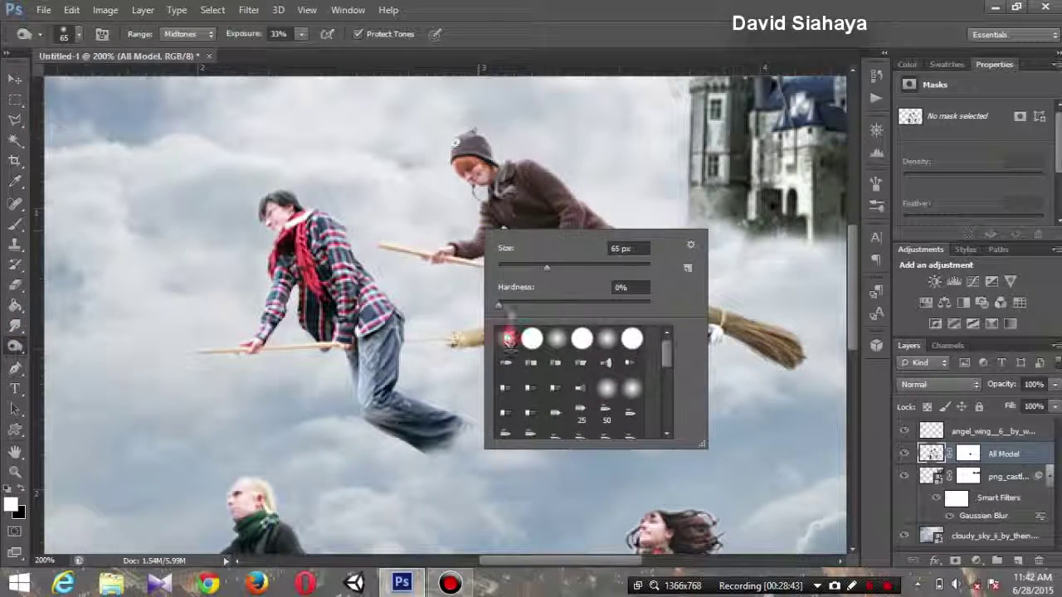
pyautogui.click(518, 267)
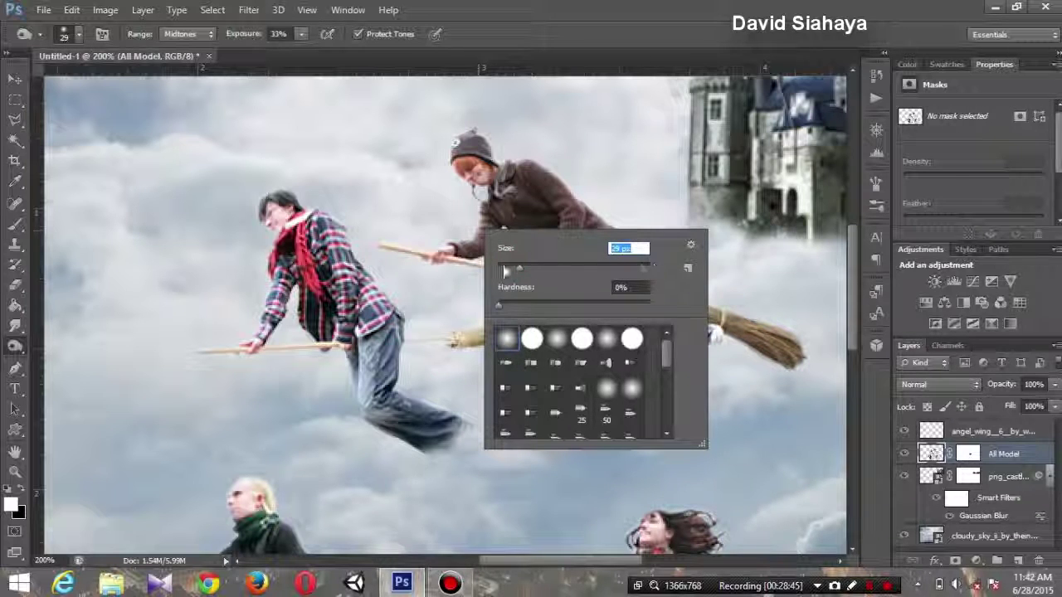
pyautogui.moveTo(509, 271); pyautogui.dragTo(507, 276)
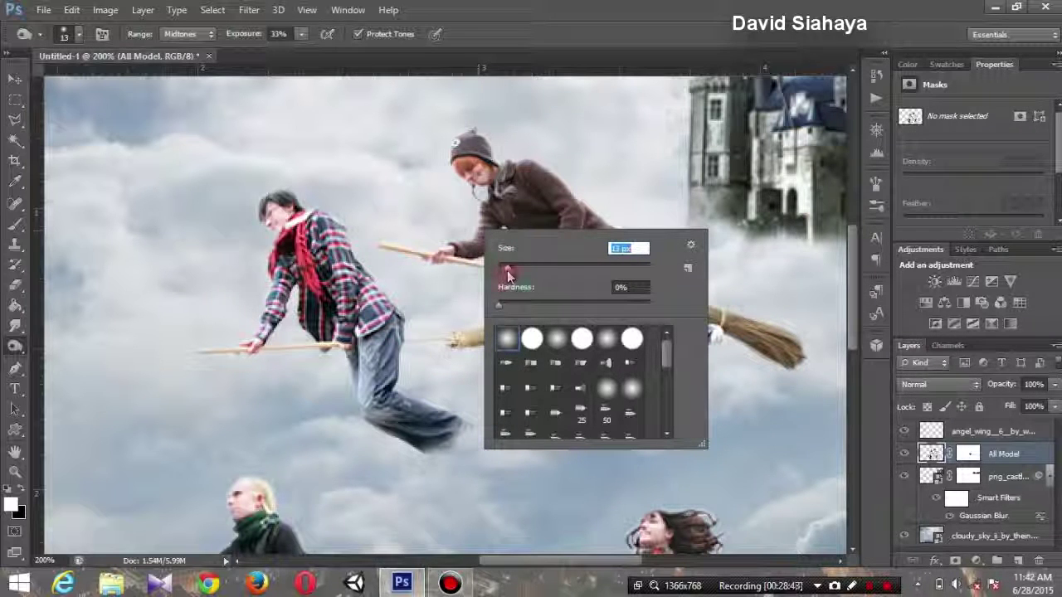
pyautogui.press('Return')
pyautogui.click(302, 33)
pyautogui.moveTo(303, 51); pyautogui.dragTo(328, 57)
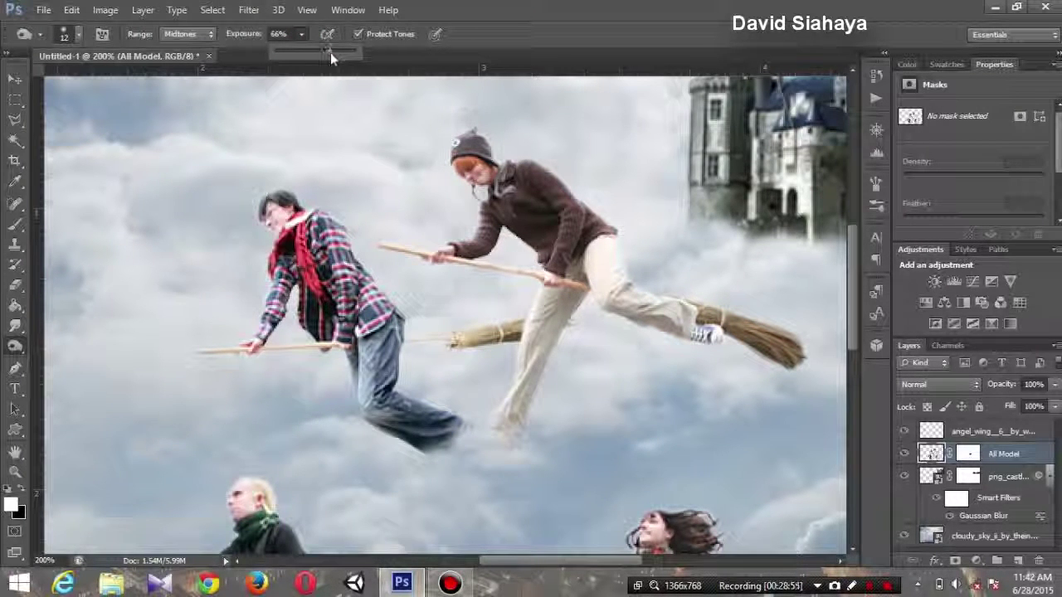
pyautogui.moveTo(330, 52); pyautogui.dragTo(330, 54)
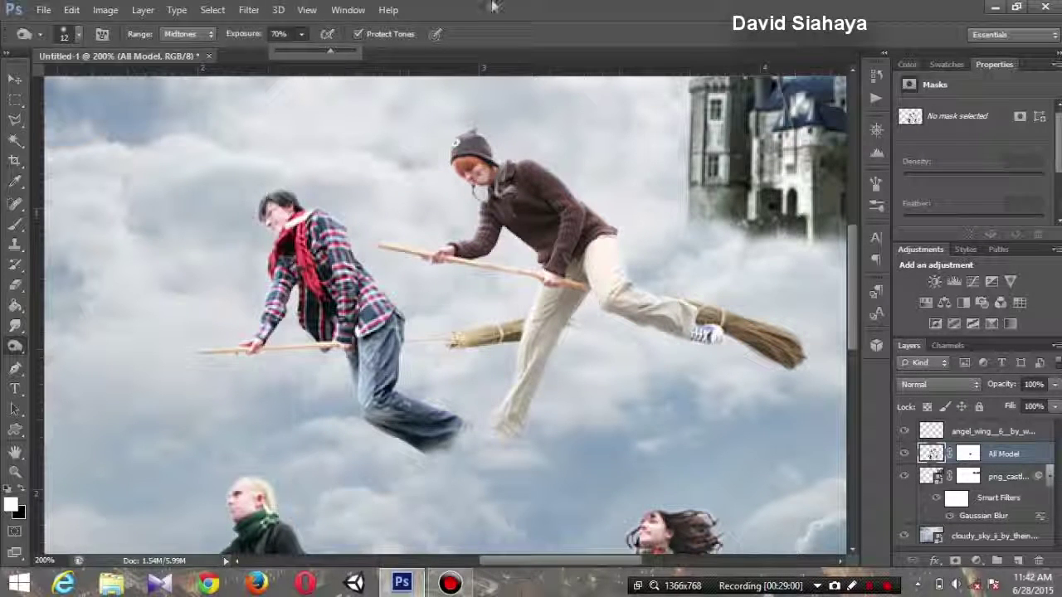
# Tone the upper riders' faces, shirts, sweaters, trousers, legs and brooms
pyautogui.moveTo(265, 224); pyautogui.dragTo(286, 280)
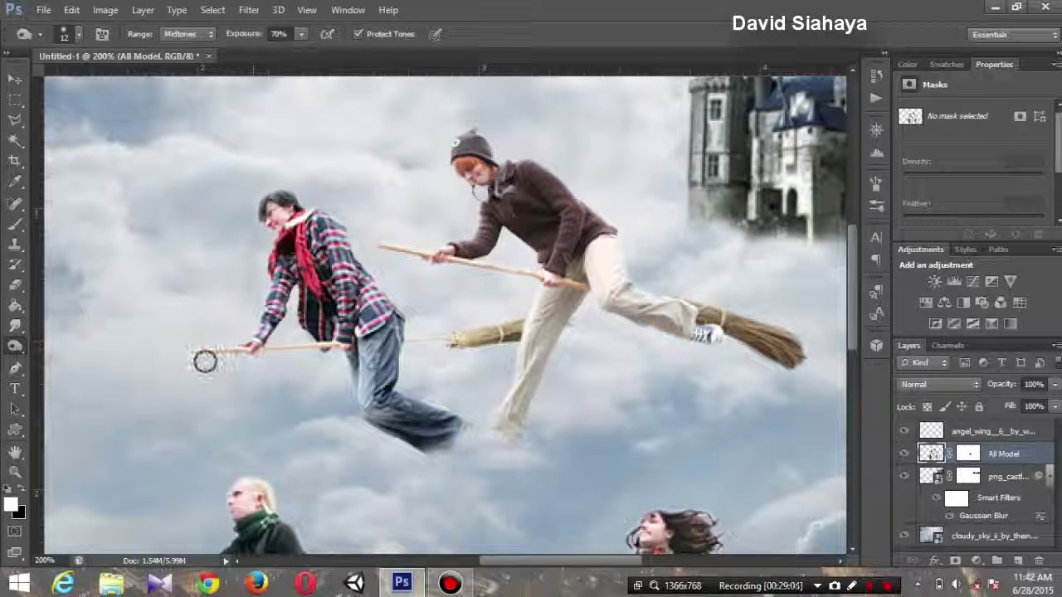
pyautogui.moveTo(213, 349); pyautogui.dragTo(349, 319)
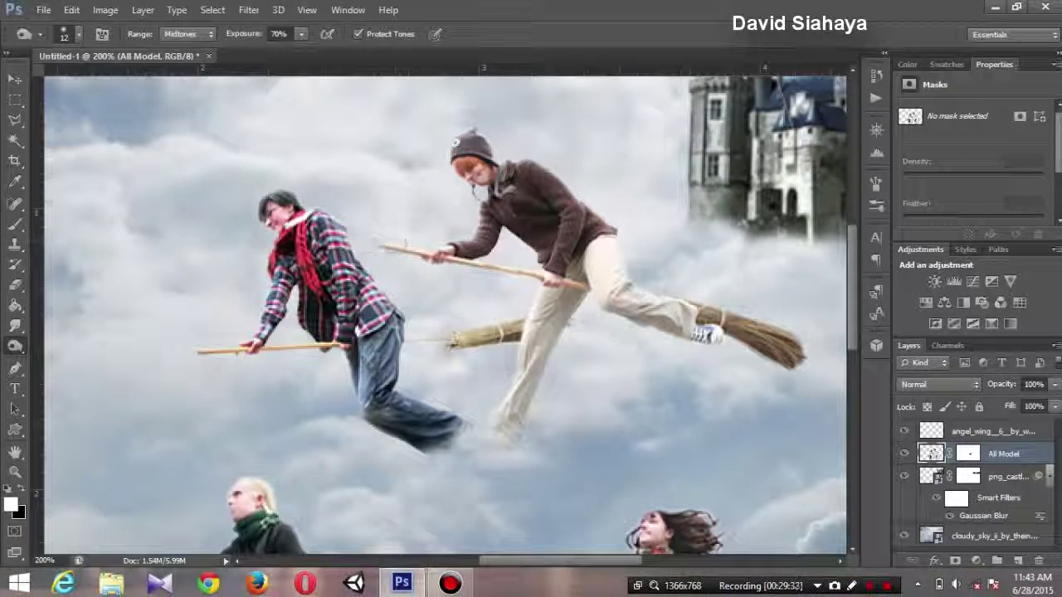
pyautogui.moveTo(465, 166); pyautogui.dragTo(514, 207)
pyautogui.moveTo(564, 182); pyautogui.dragTo(555, 373)
pyautogui.moveTo(512, 415); pyautogui.dragTo(537, 325)
pyautogui.moveTo(581, 249)
pyautogui.mouseDown()
pyautogui.moveTo(655, 332)
pyautogui.moveTo(788, 349)
pyautogui.mouseUp()
pyautogui.moveTo(688, 316); pyautogui.dragTo(514, 158)
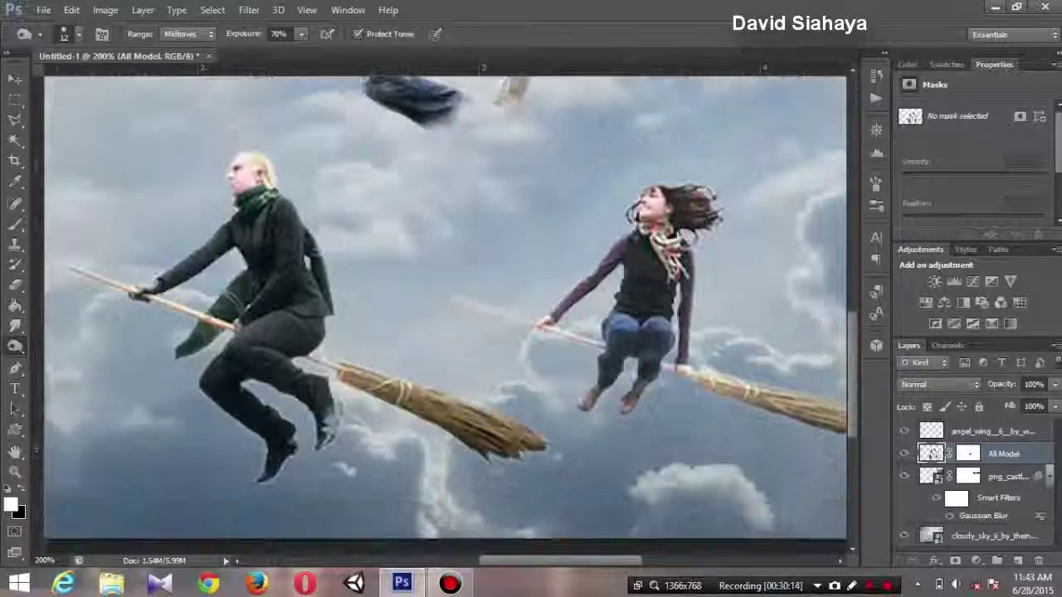
# Burn the lower riders' legs and brooms darker
pyautogui.moveTo(286, 328); pyautogui.dragTo(328, 415)
pyautogui.moveTo(241, 328)
pyautogui.mouseDown()
pyautogui.moveTo(324, 431)
pyautogui.moveTo(365, 386)
pyautogui.mouseUp()
pyautogui.moveTo(427, 411); pyautogui.dragTo(587, 398)
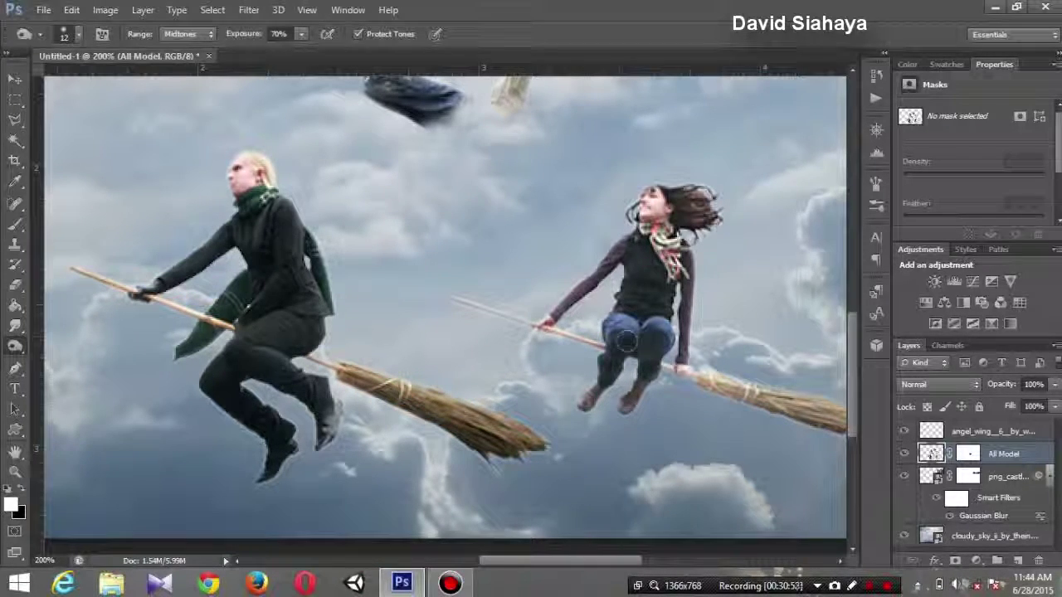
# Lighten the woman's face and hair with a 12 px Dodge tool at 70% exposure
pyautogui.rightClick(14, 346)
pyautogui.click(75, 341)
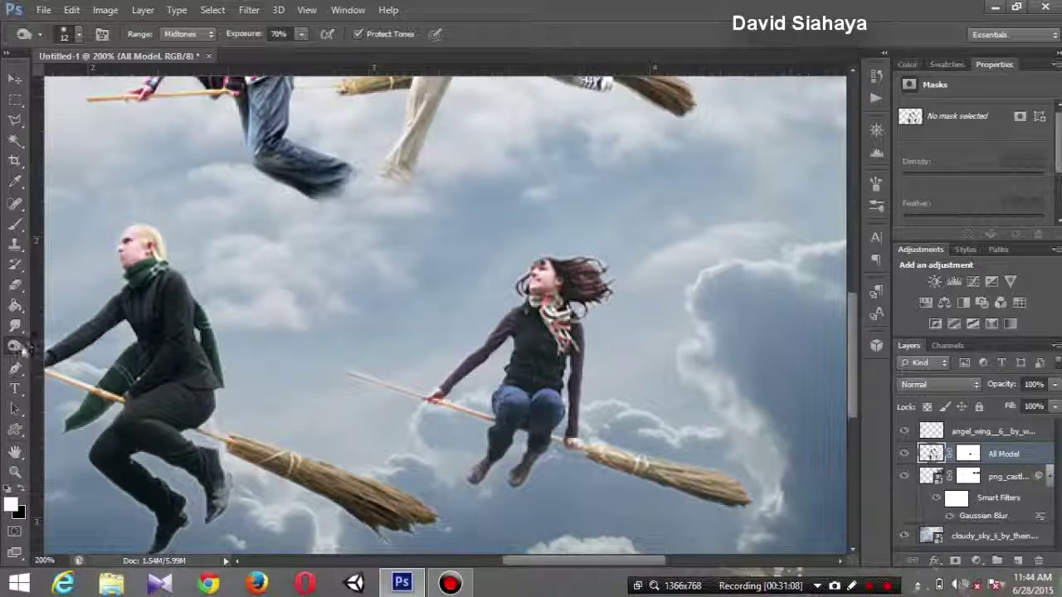
pyautogui.moveTo(301, 34); pyautogui.dragTo(348, 58)
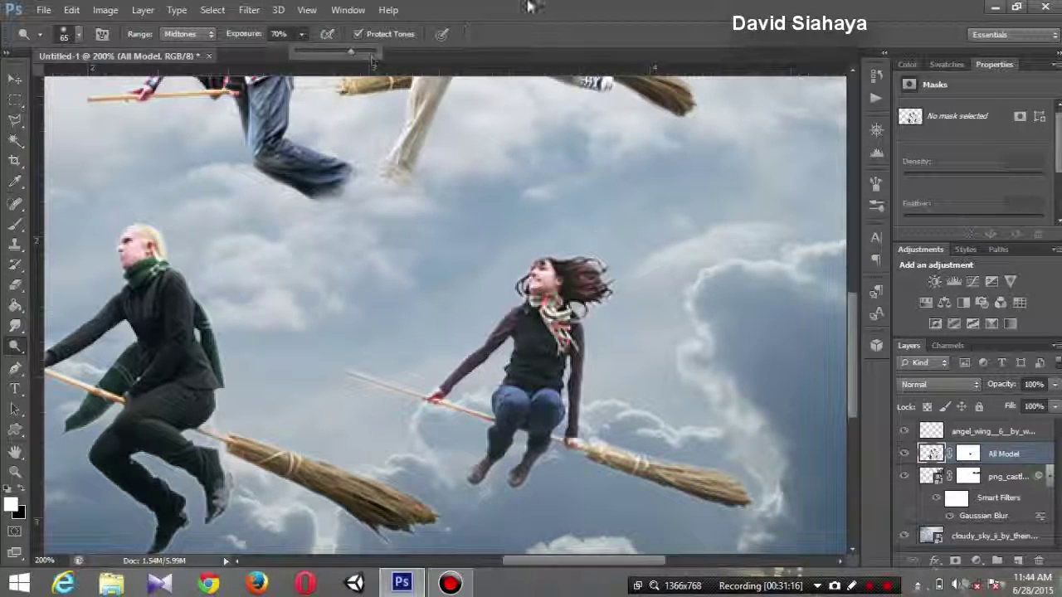
pyautogui.rightClick(455, 159)
pyautogui.click(491, 202)
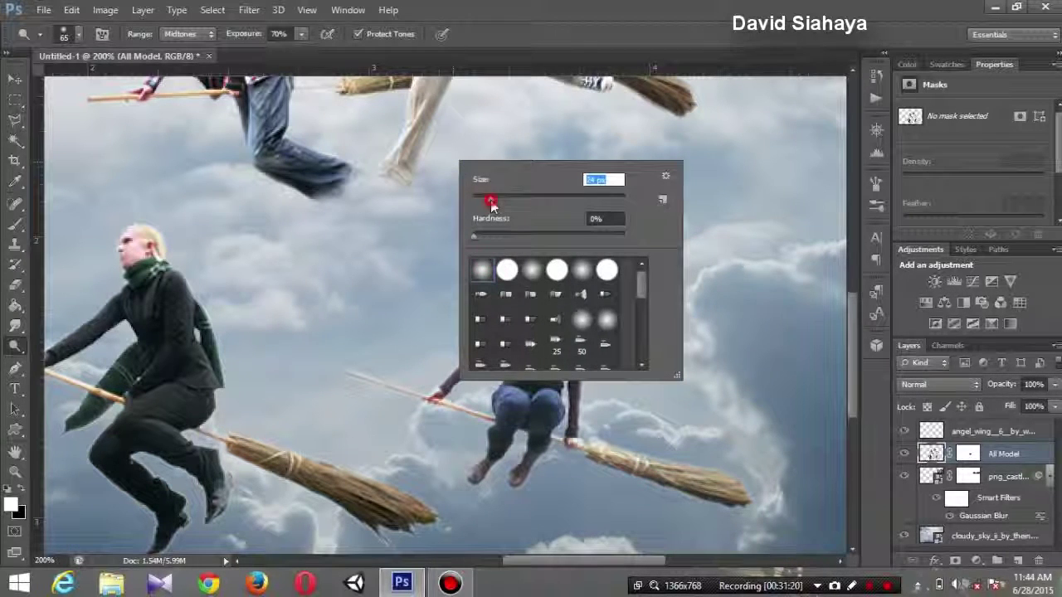
pyautogui.moveTo(484, 205); pyautogui.dragTo(479, 205)
pyautogui.click(437, 171)
pyautogui.moveTo(544, 273); pyautogui.dragTo(585, 278)
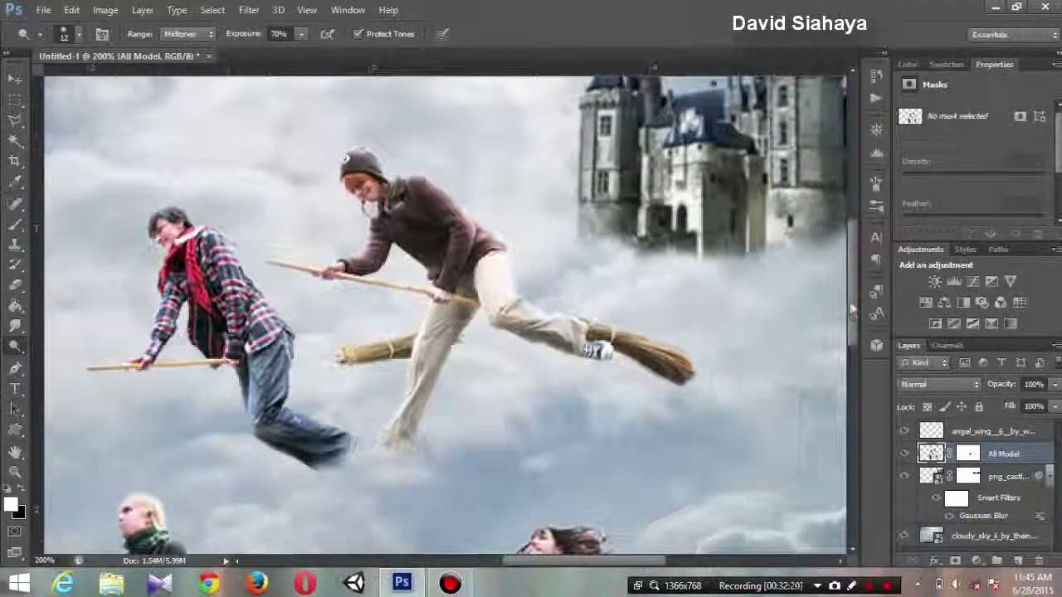
# Scroll the Layers panel and select the angel wing layer
pyautogui.scroll(-5, 594, 347)
pyautogui.scroll(-4, 332, 431)
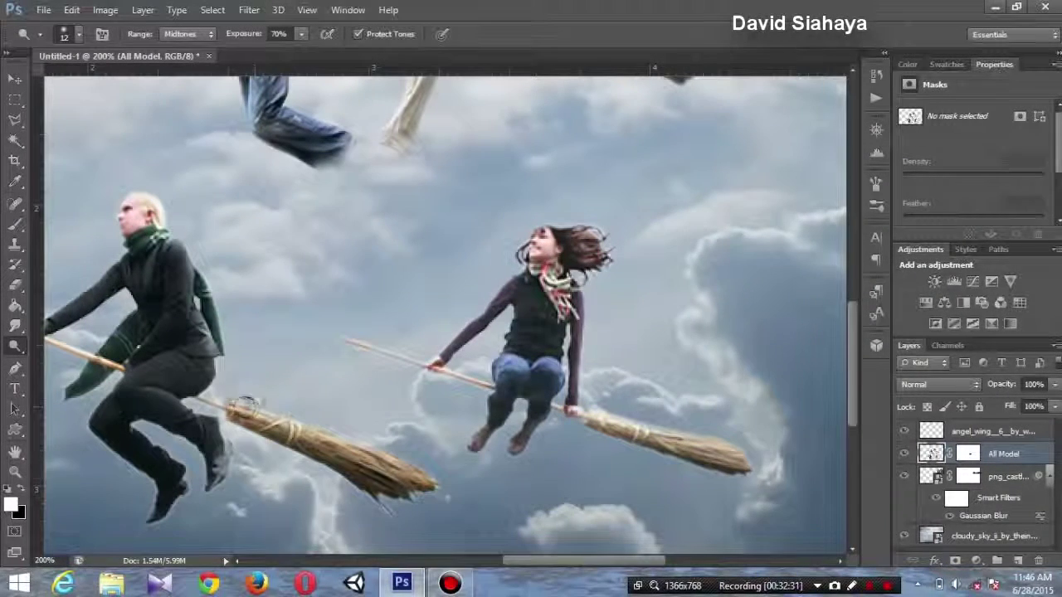
pyautogui.click(967, 429)
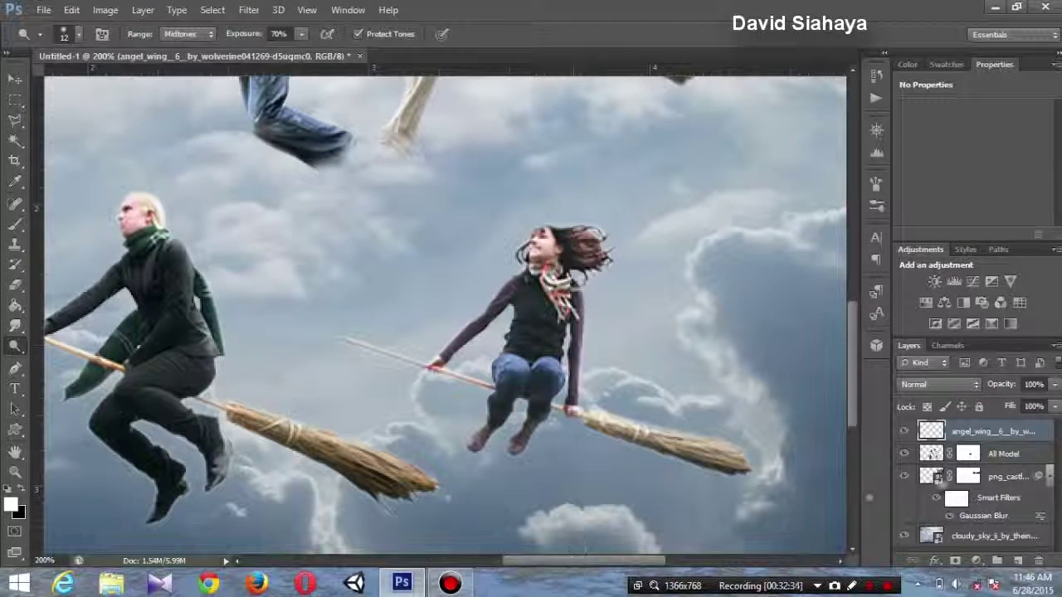
# Rename the angel wing layer to Key Wing
pyautogui.click(993, 432)
pyautogui.doubleClick(994, 433)
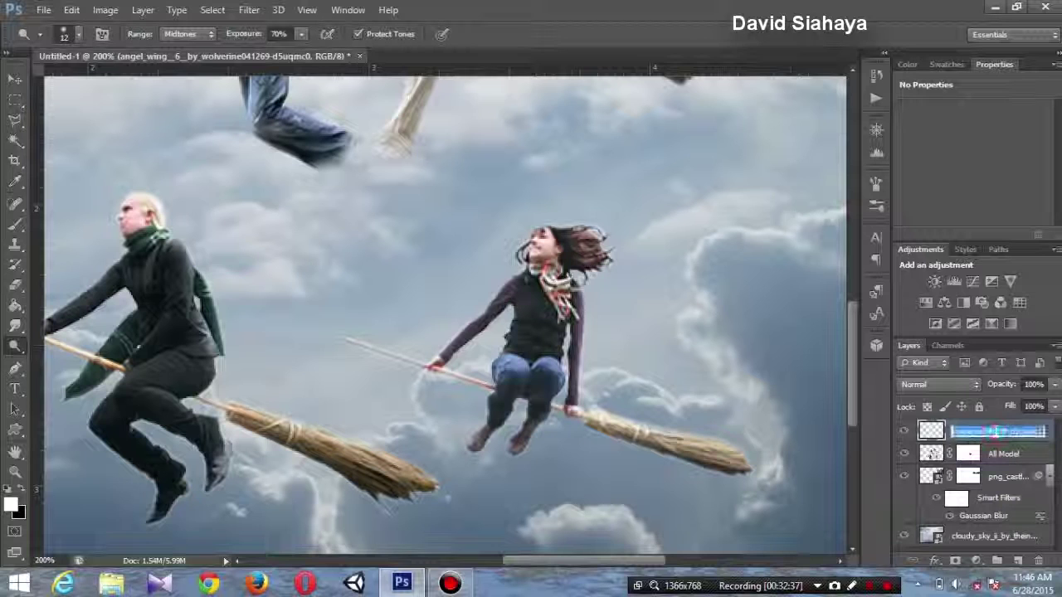
pyautogui.write('Key Wing')
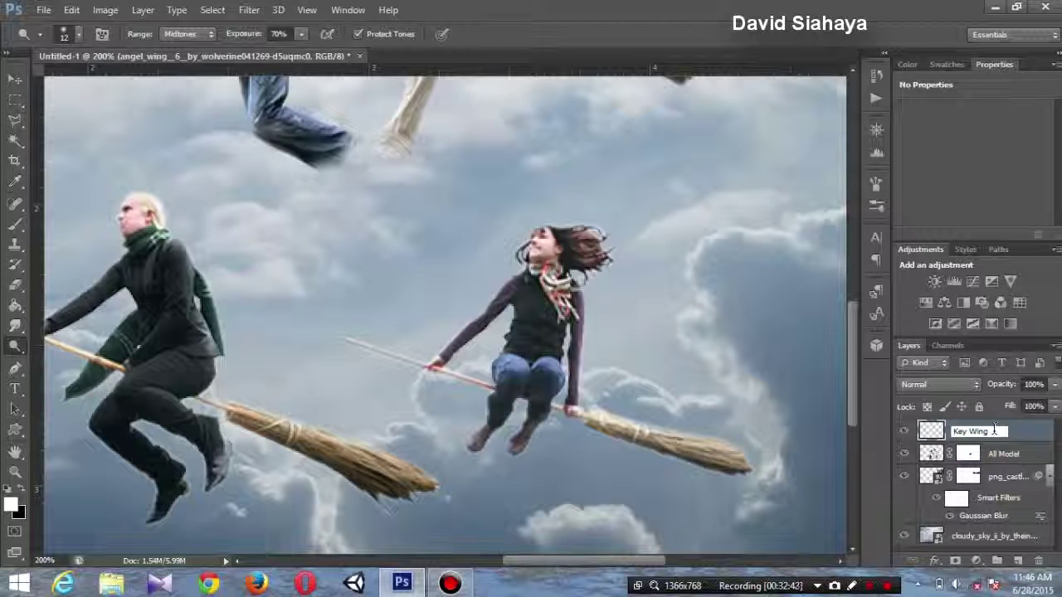
pyautogui.press('Return')
pyautogui.moveTo(587, 564); pyautogui.dragTo(455, 564)
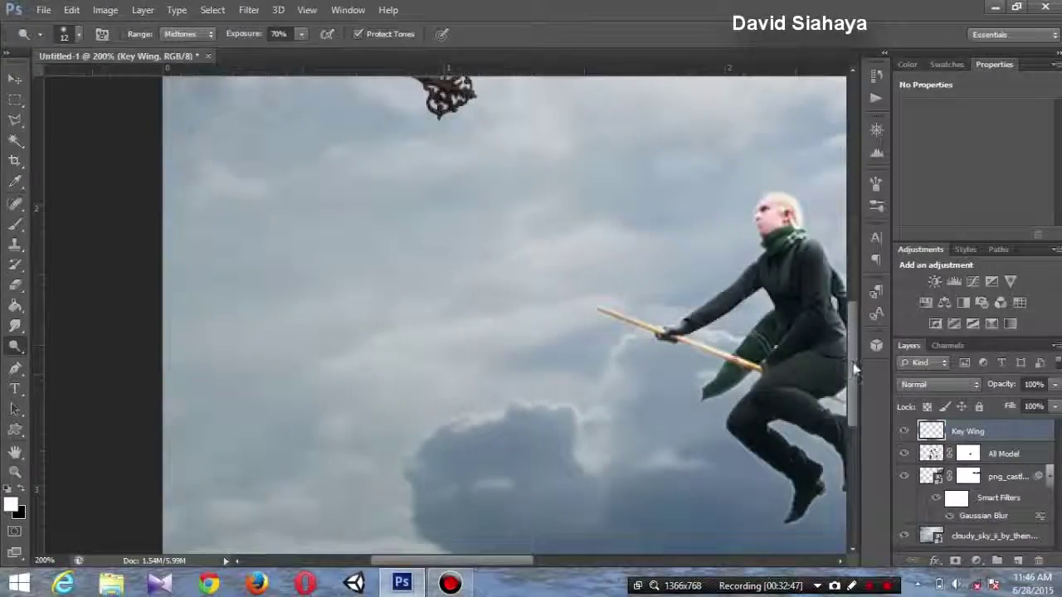
pyautogui.moveTo(852, 369); pyautogui.dragTo(853, 286)
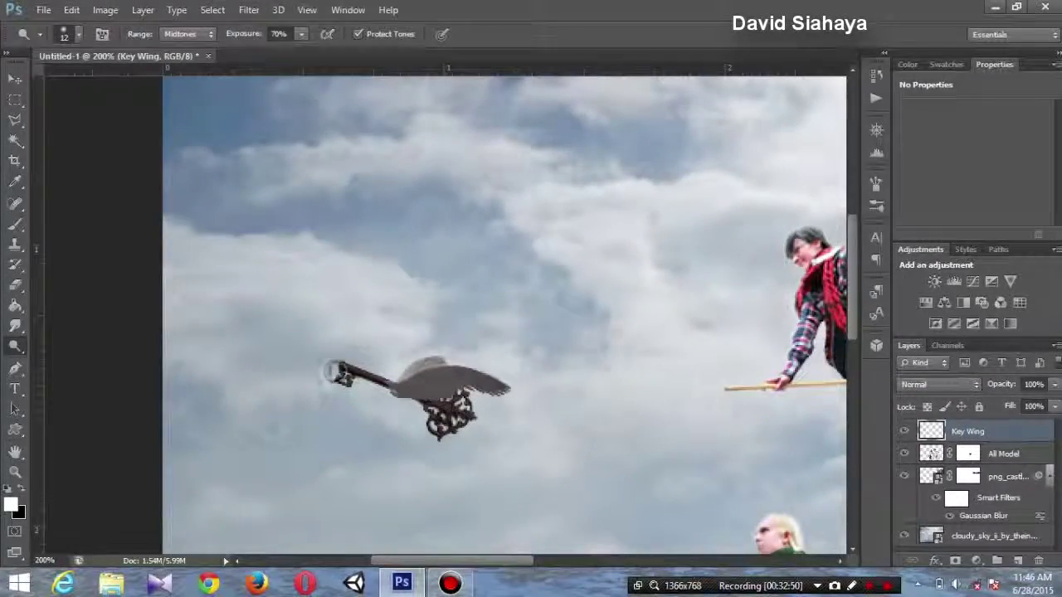
# Dodge the key's head and shaft, burn the wing darker, then lighten parts of it
pyautogui.moveTo(346, 376)
pyautogui.mouseDown()
pyautogui.moveTo(506, 389)
pyautogui.moveTo(504, 401)
pyautogui.moveTo(398, 382)
pyautogui.moveTo(506, 386)
pyautogui.moveTo(344, 379)
pyautogui.mouseUp()
pyautogui.rightClick(15, 347)
pyautogui.click(70, 362)
pyautogui.press(']')
pyautogui.moveTo(413, 387)
pyautogui.mouseDown()
pyautogui.moveTo(506, 390)
pyautogui.moveTo(432, 381)
pyautogui.moveTo(497, 387)
pyautogui.mouseUp()
pyautogui.rightClick(15, 346)
pyautogui.click(71, 348)
pyautogui.moveTo(431, 373)
pyautogui.mouseDown()
pyautogui.moveTo(464, 390)
pyautogui.moveTo(406, 407)
pyautogui.moveTo(437, 392)
pyautogui.mouseUp()
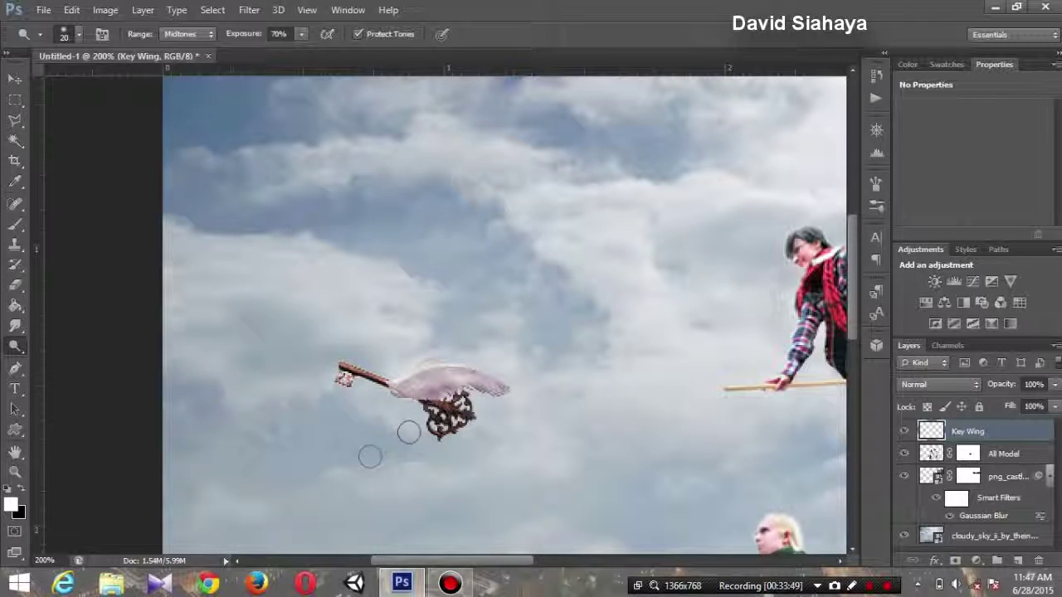
# Fit the image on screen, brighten the wing further, and add a Gradient Map adjustment layer
pyautogui.press('z')
pyautogui.rightClick(531, 228)
pyautogui.click(564, 240)
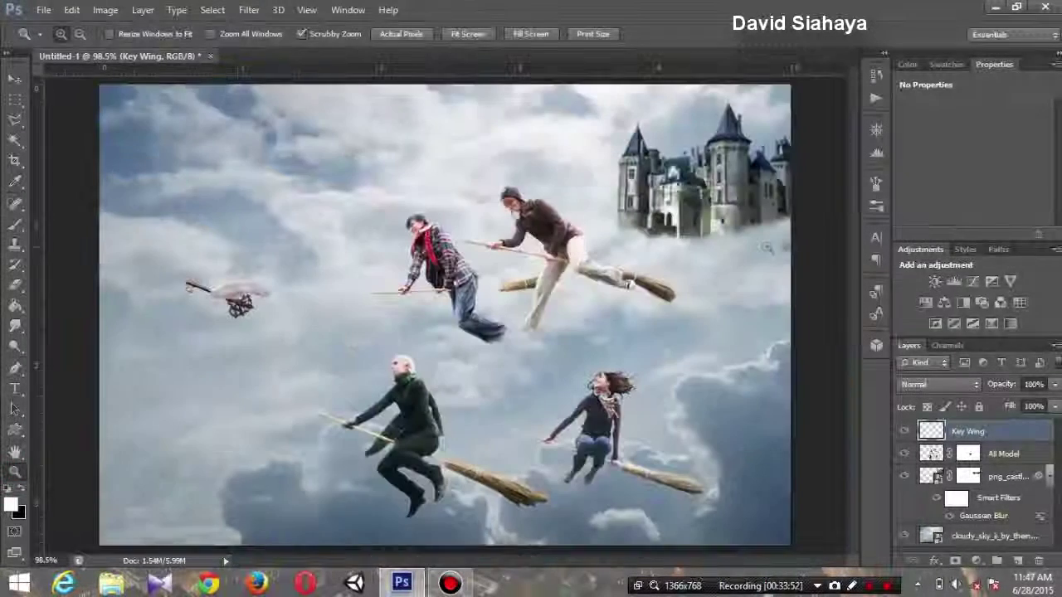
pyautogui.click(15, 346)
pyautogui.moveTo(249, 309)
pyautogui.mouseDown()
pyautogui.moveTo(237, 312)
pyautogui.moveTo(301, 296)
pyautogui.mouseUp()
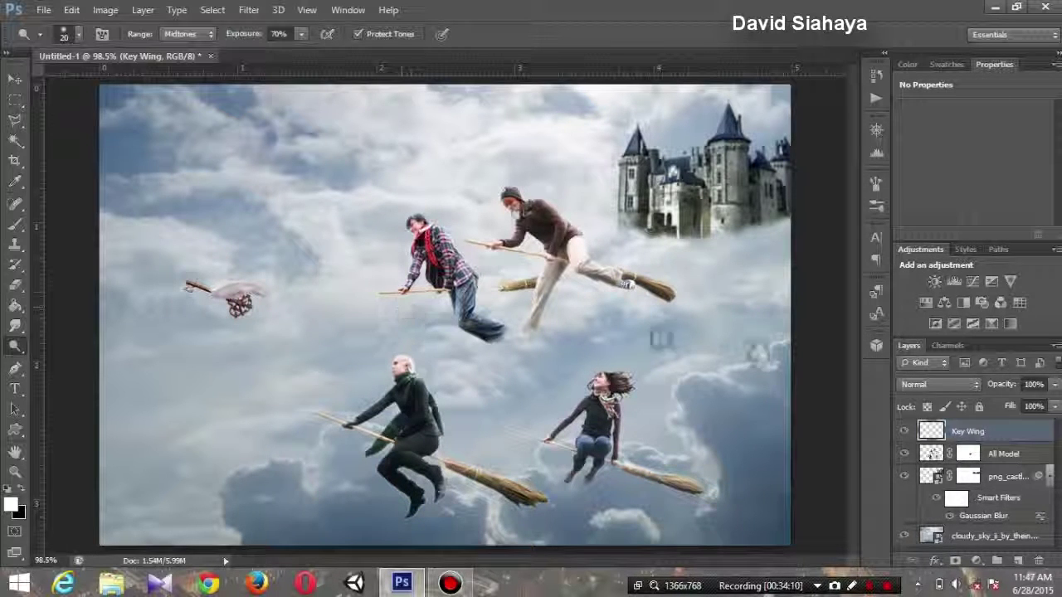
pyautogui.click(976, 562)
pyautogui.click(945, 532)
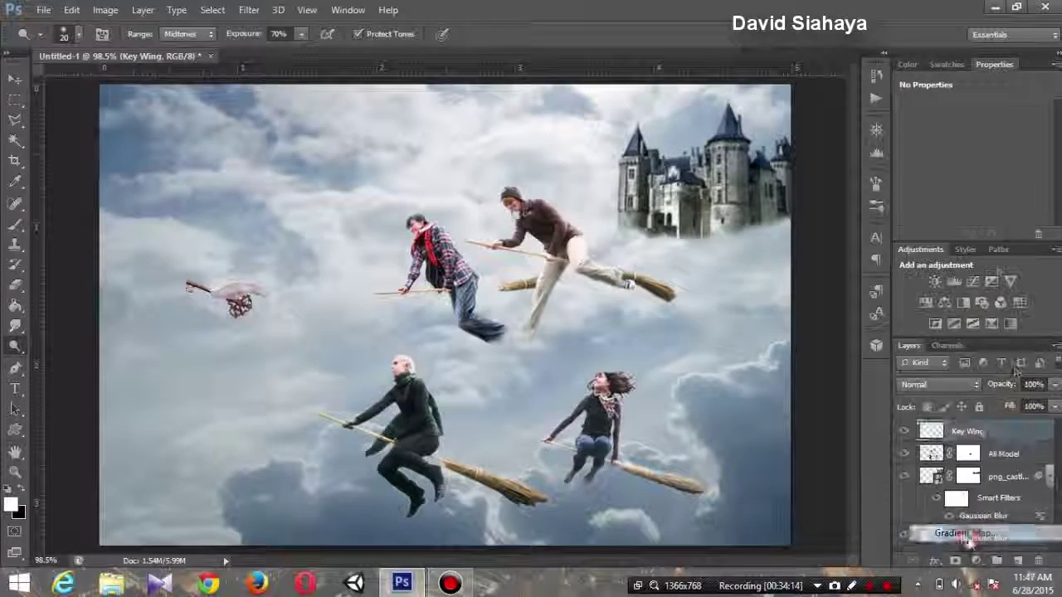
# Set the gradient map's left colour stop to pink #fabbe8
pyautogui.click(968, 119)
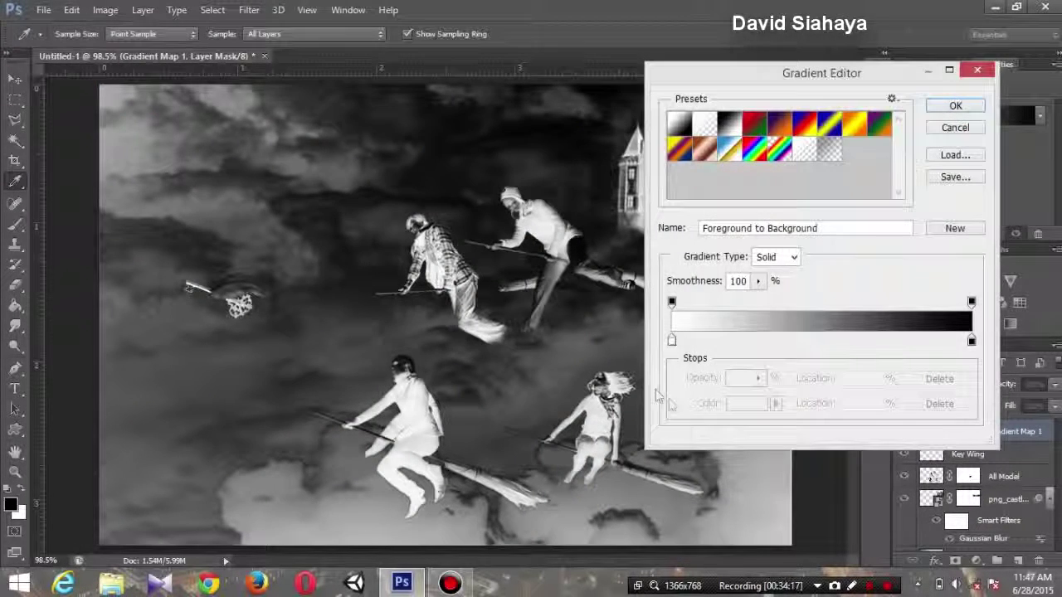
pyautogui.click(672, 340)
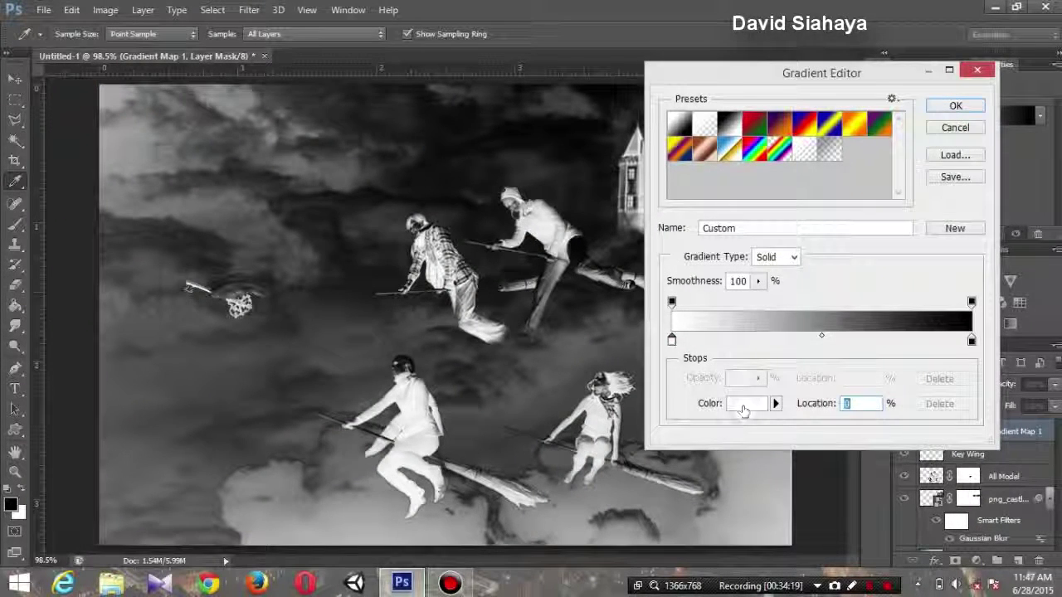
pyautogui.click(745, 403)
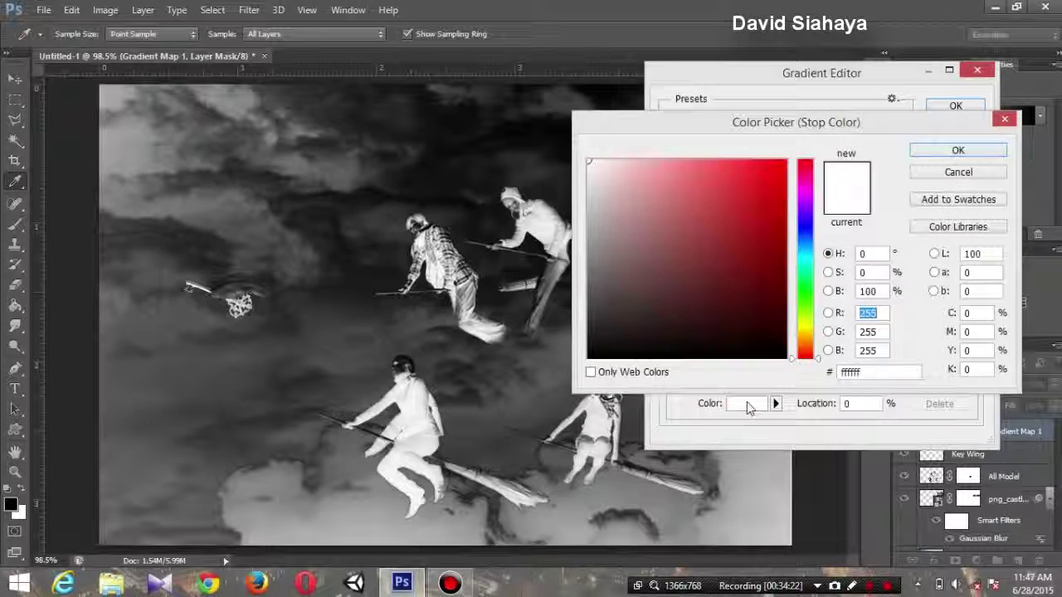
pyautogui.doubleClick(864, 372)
pyautogui.write('fabbe8')
pyautogui.click(987, 151)
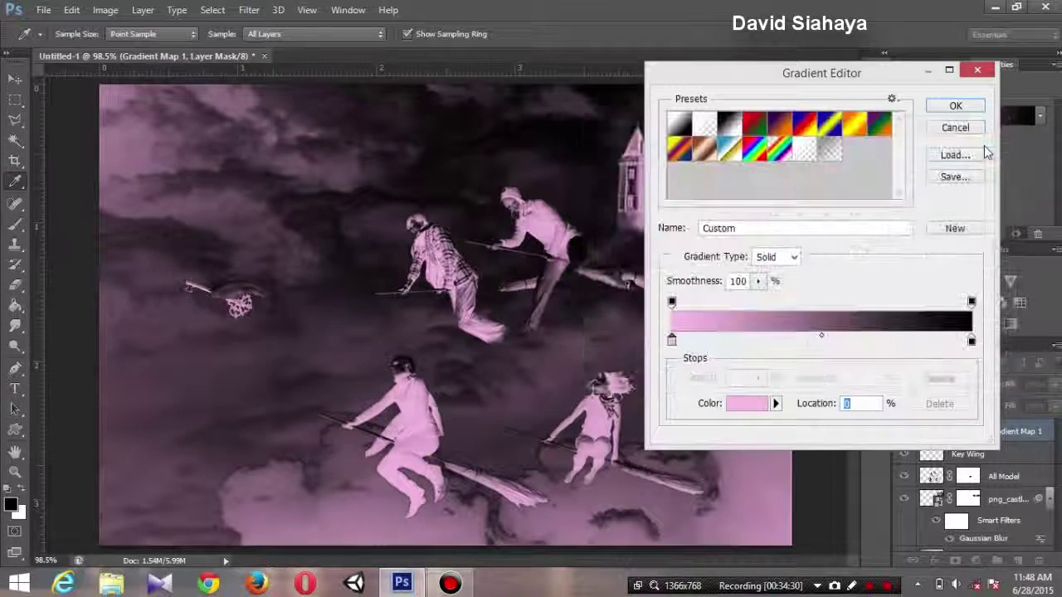
# Set the right stop to pale pink #fbd4f3 and blend the gradient map as Soft Light
pyautogui.click(971, 340)
pyautogui.click(747, 403)
pyautogui.doubleClick(898, 372)
pyautogui.write('fbd4f3')
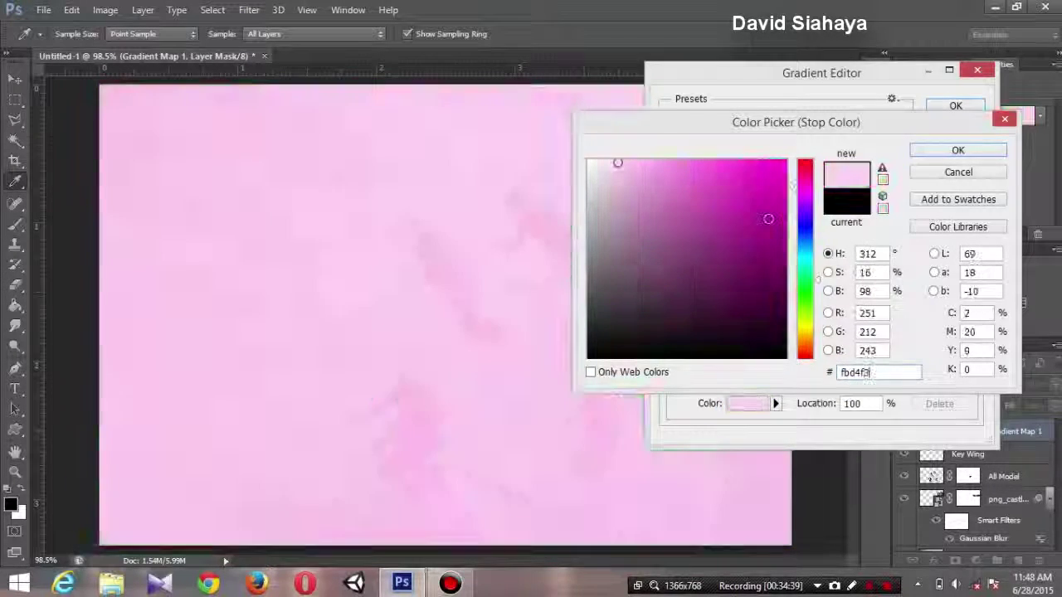
pyautogui.click(958, 151)
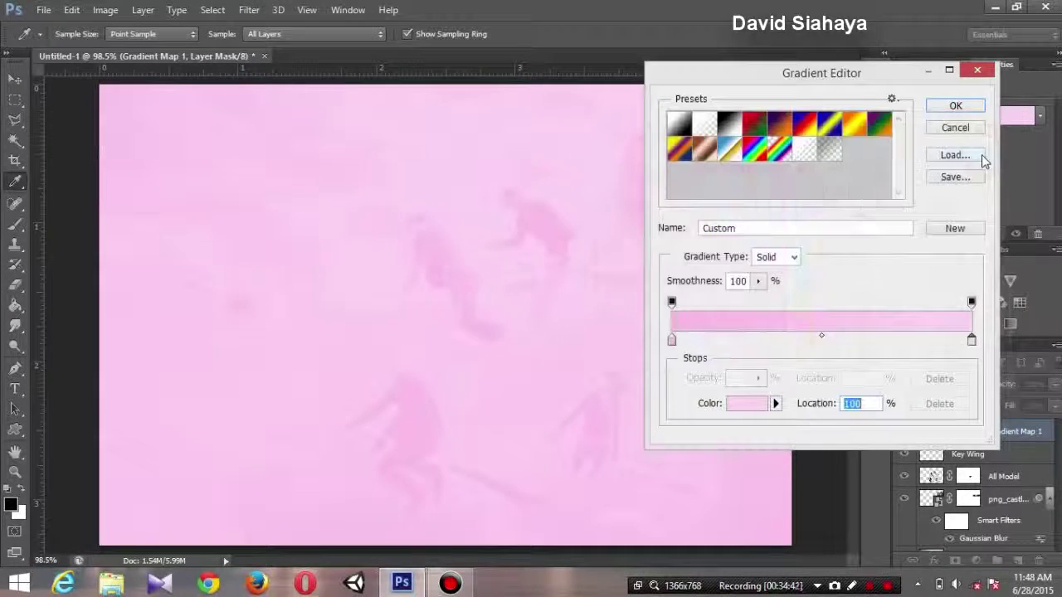
pyautogui.click(952, 105)
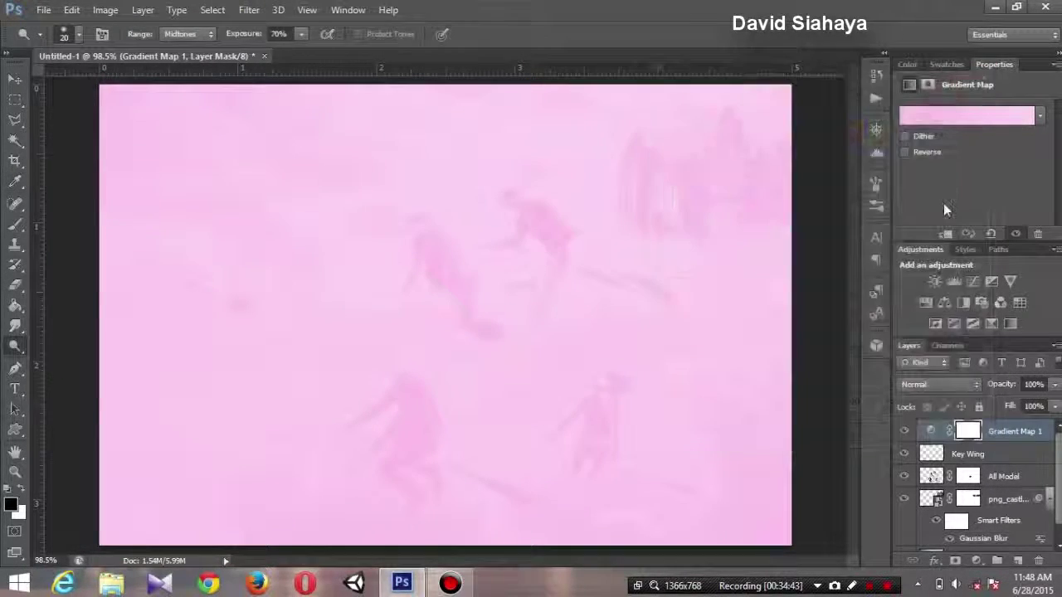
pyautogui.click(956, 384)
pyautogui.click(927, 206)
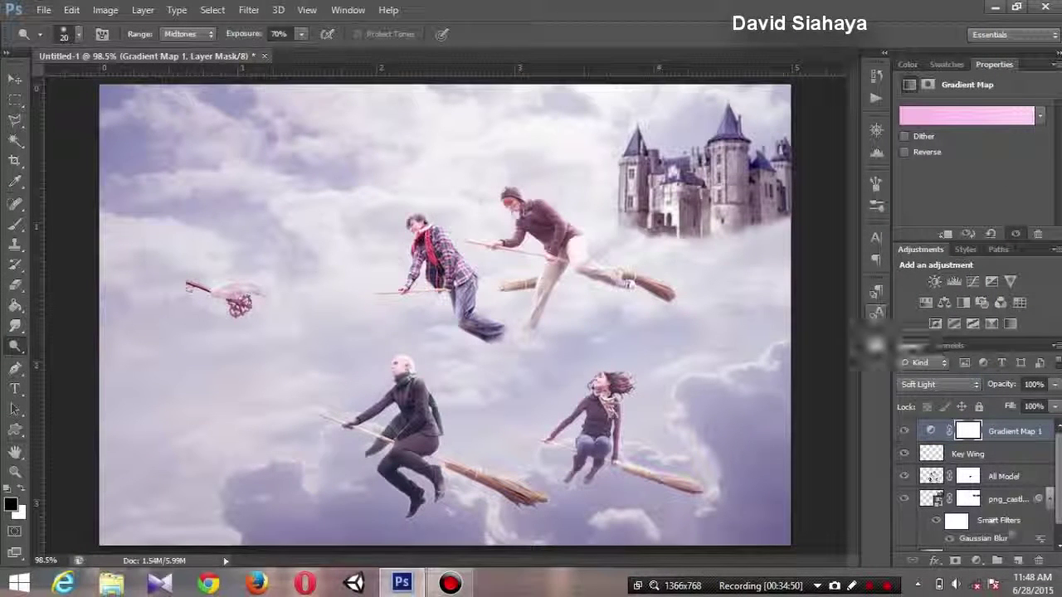
pyautogui.click(1017, 561)
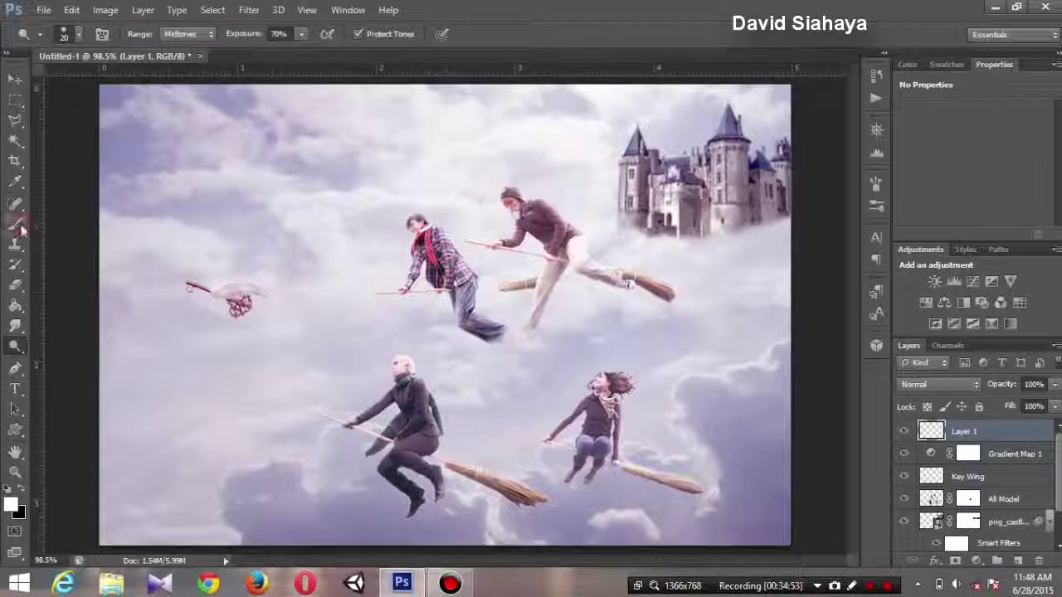
# Load the Light Beam brush set into the Brush tool presets
pyautogui.click(15, 224)
pyautogui.rightClick(463, 209)
pyautogui.click(673, 220)
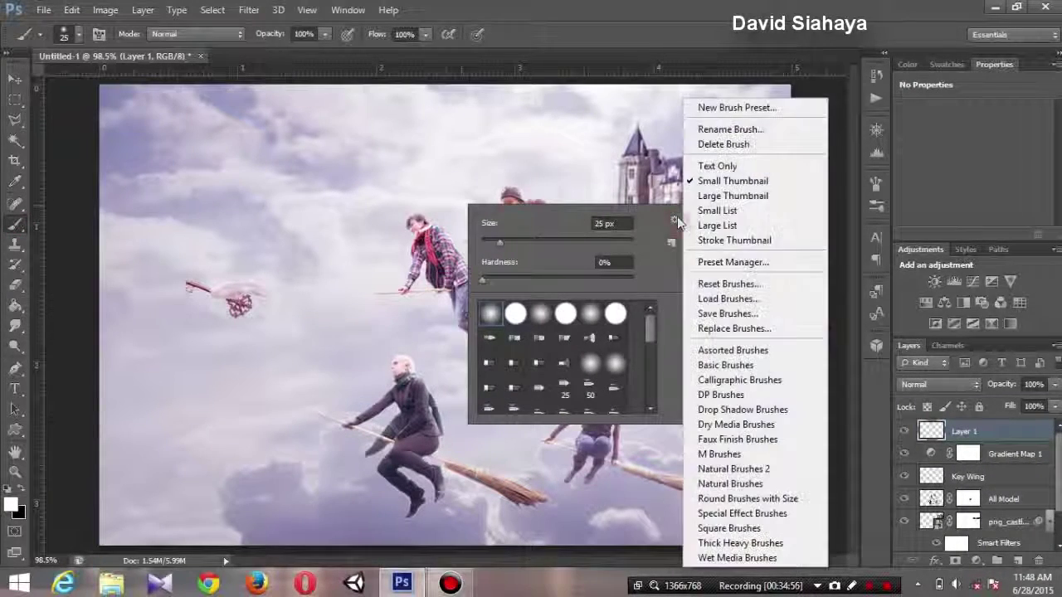
pyautogui.click(740, 300)
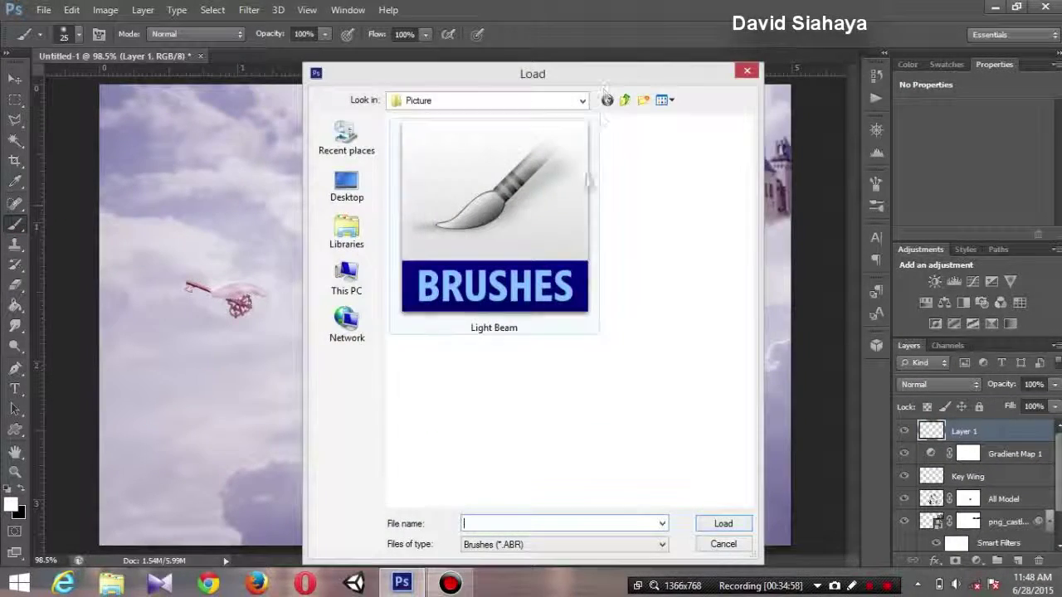
pyautogui.click(539, 207)
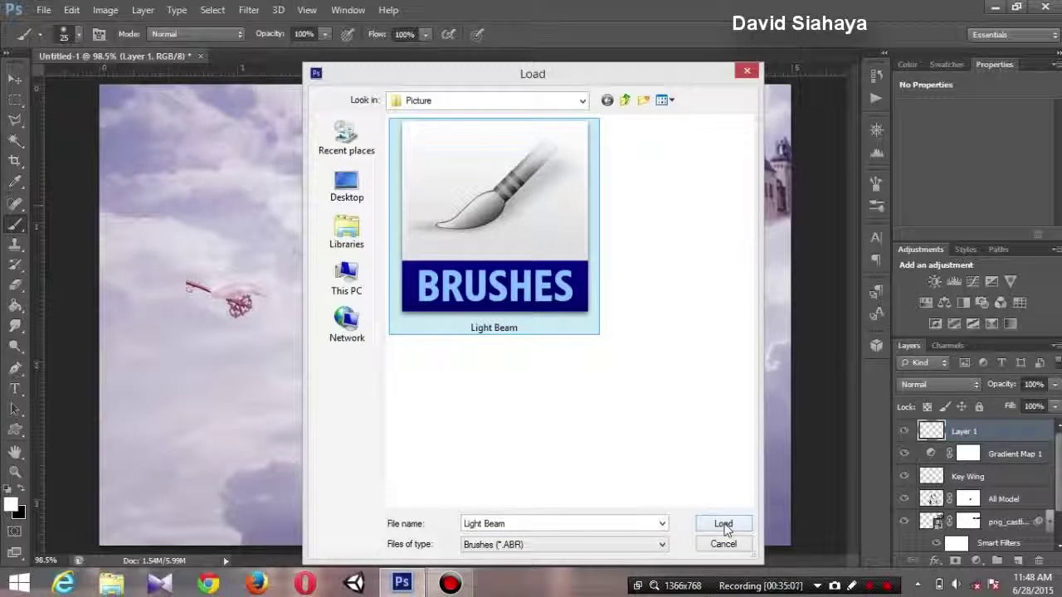
pyautogui.click(723, 525)
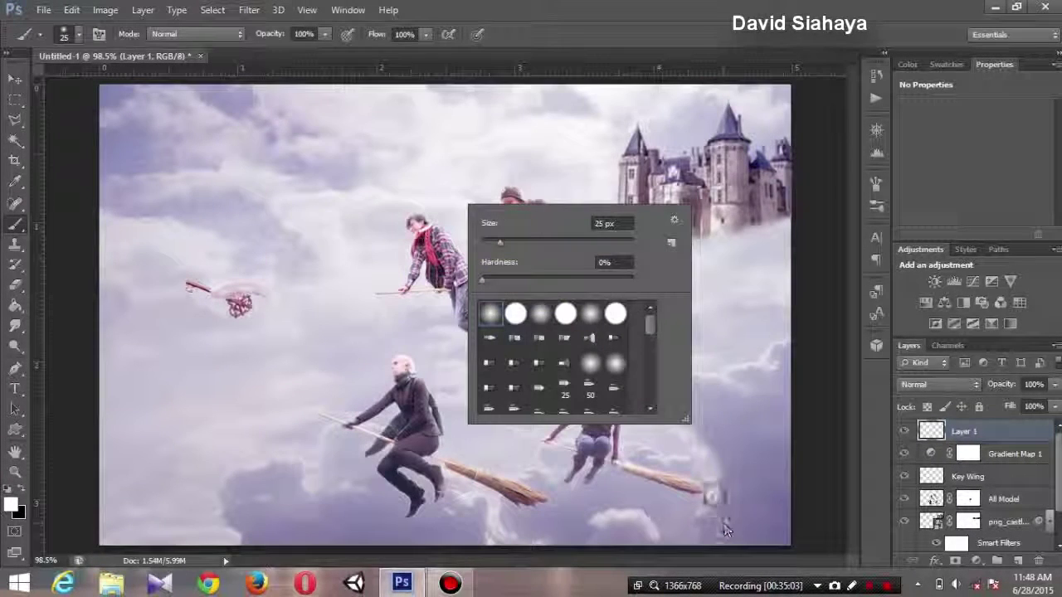
pyautogui.moveTo(654, 325); pyautogui.dragTo(641, 387)
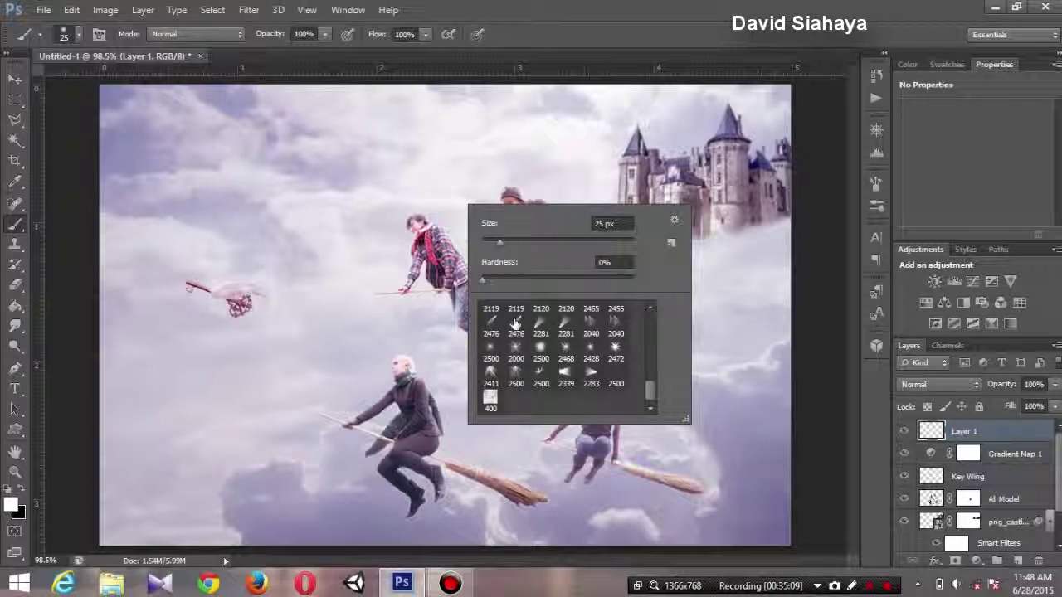
# Stamp light beam brush 2476 at 1200 px once in white over the scene
pyautogui.click(515, 324)
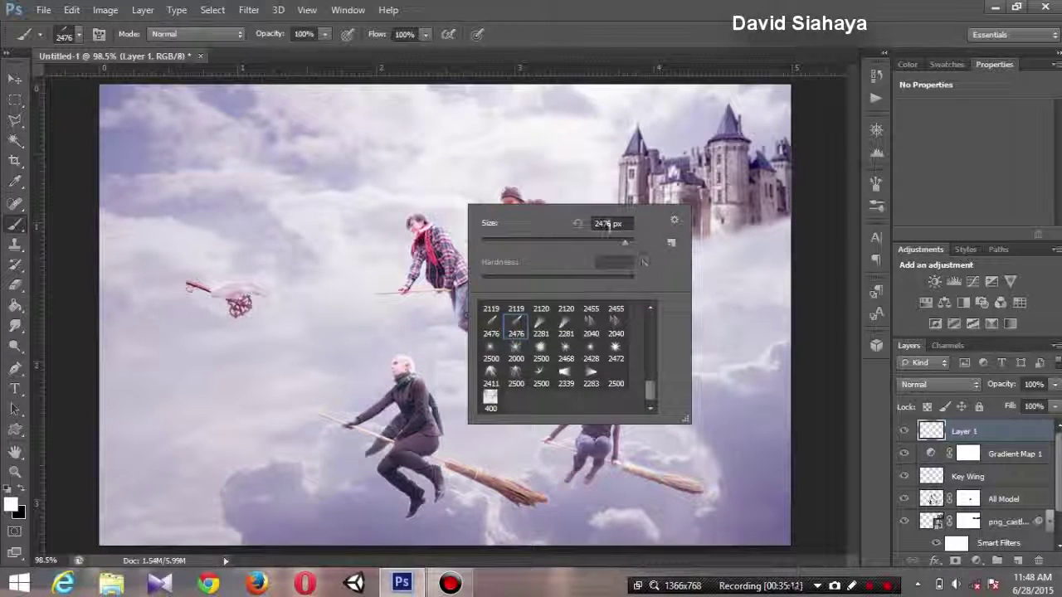
pyautogui.click(612, 223)
pyautogui.write('1200')
pyautogui.press('Return')
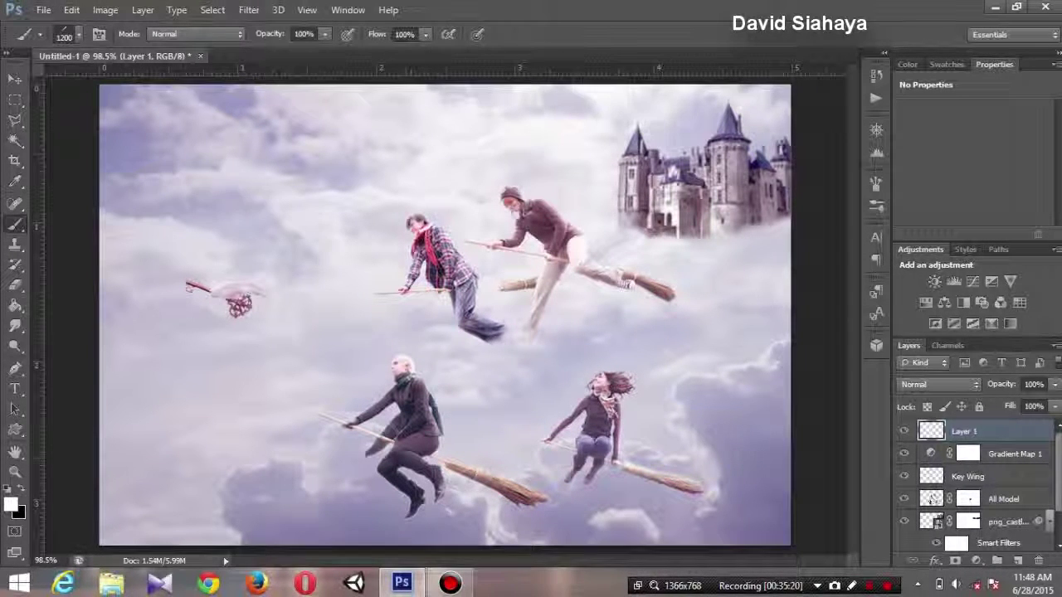
pyautogui.click(655, 199)
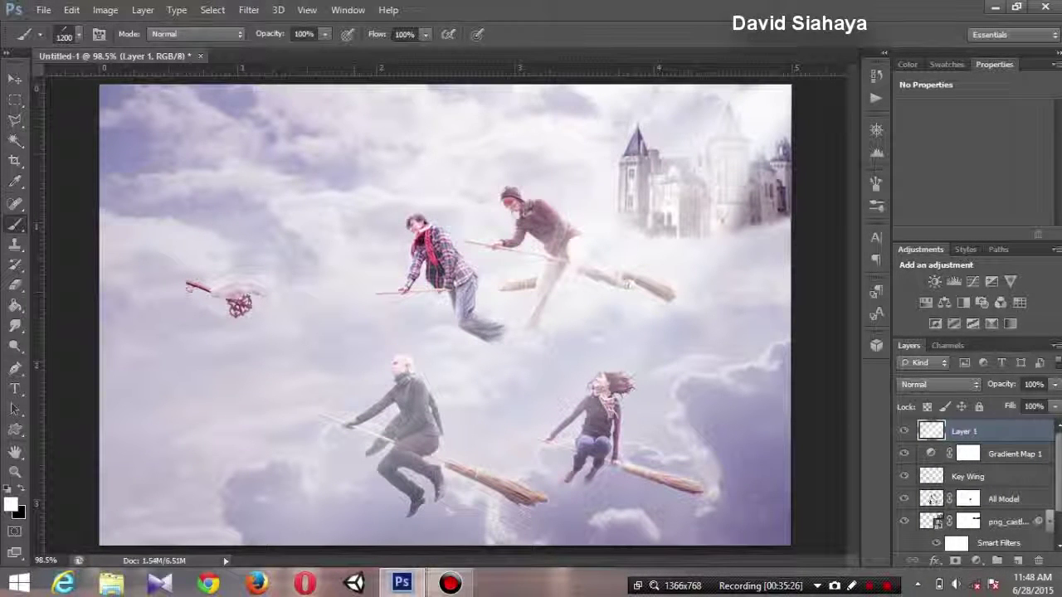
# Lower the light-haze layer's opacity to about 30%
pyautogui.click(1054, 406)
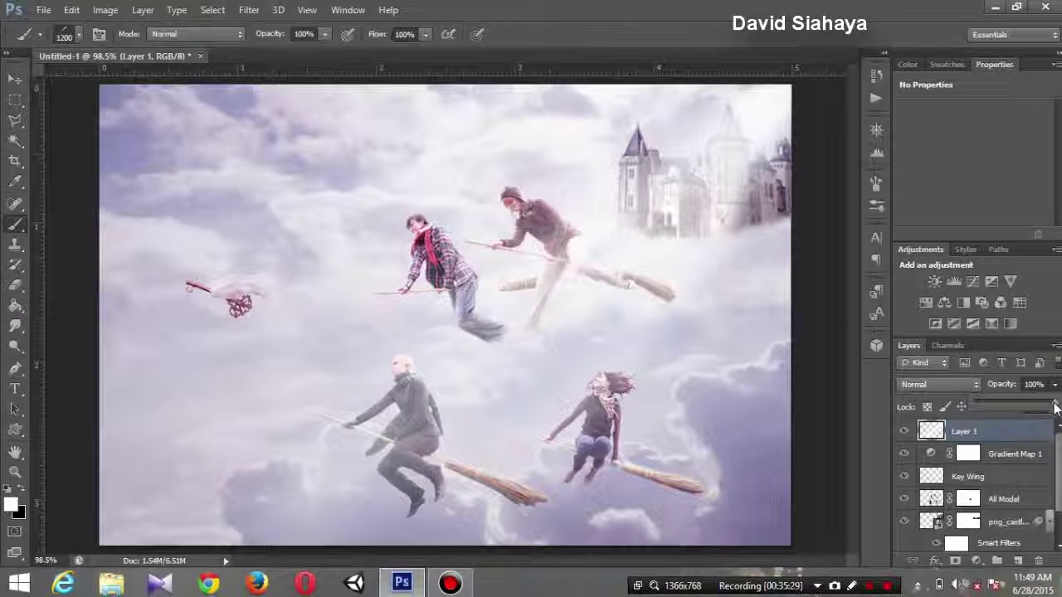
pyautogui.moveTo(1054, 406); pyautogui.dragTo(1001, 406)
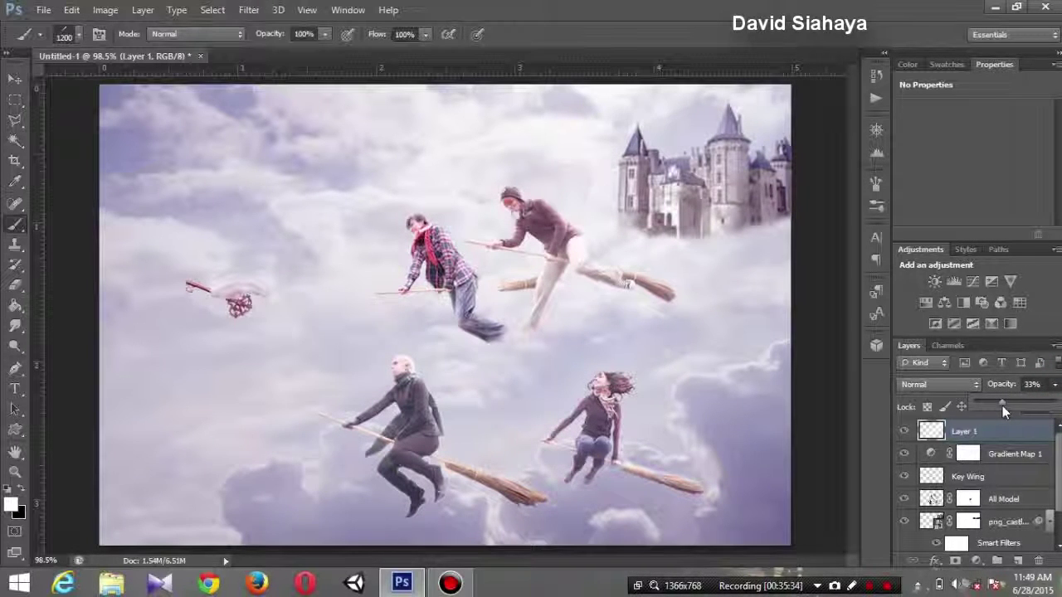
pyautogui.moveTo(1002, 406); pyautogui.dragTo(1000, 405)
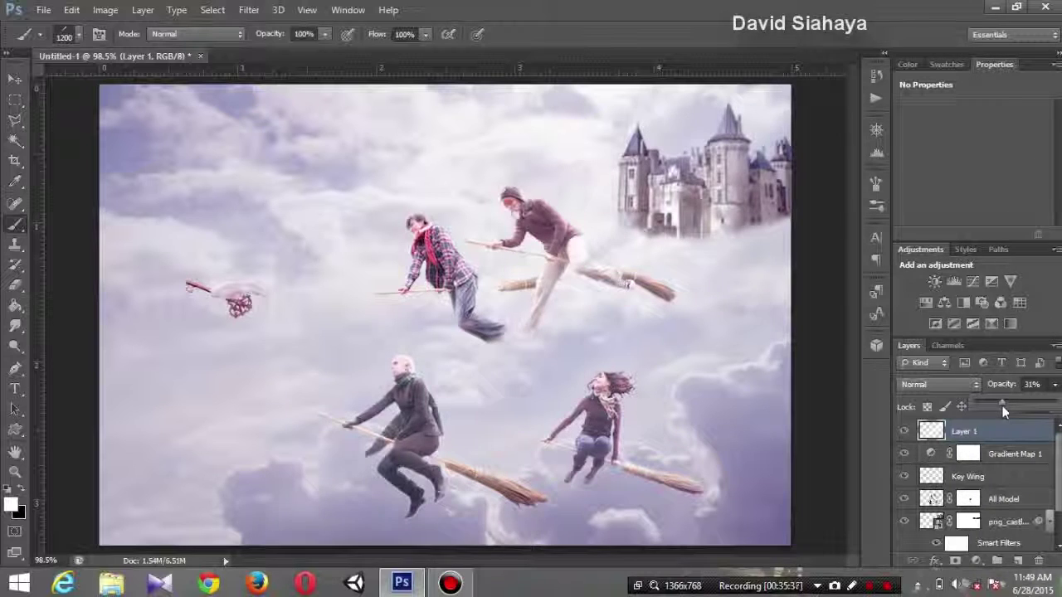
pyautogui.moveTo(1002, 406); pyautogui.dragTo(1000, 405)
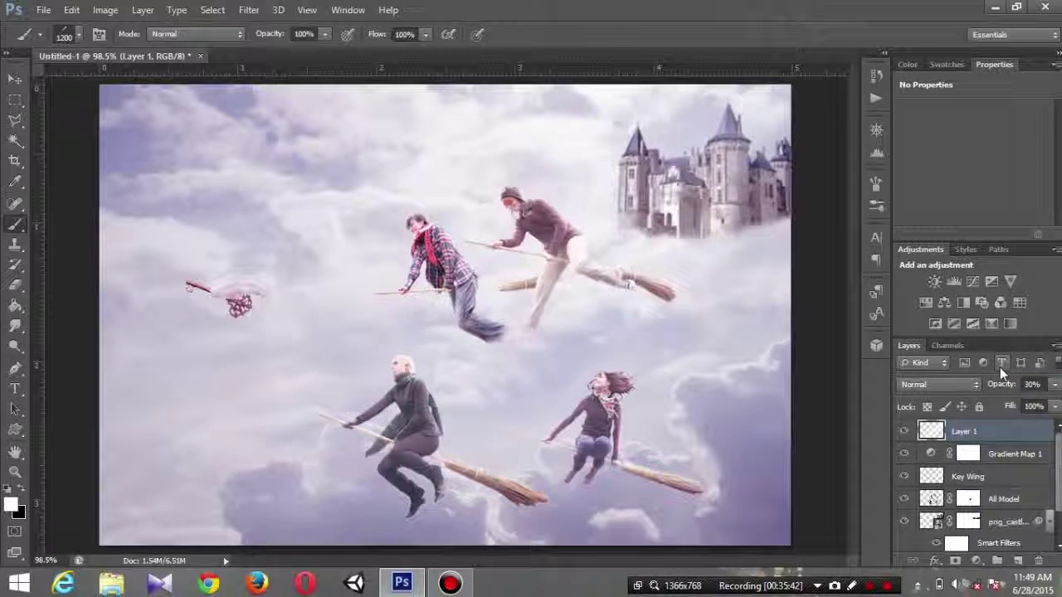